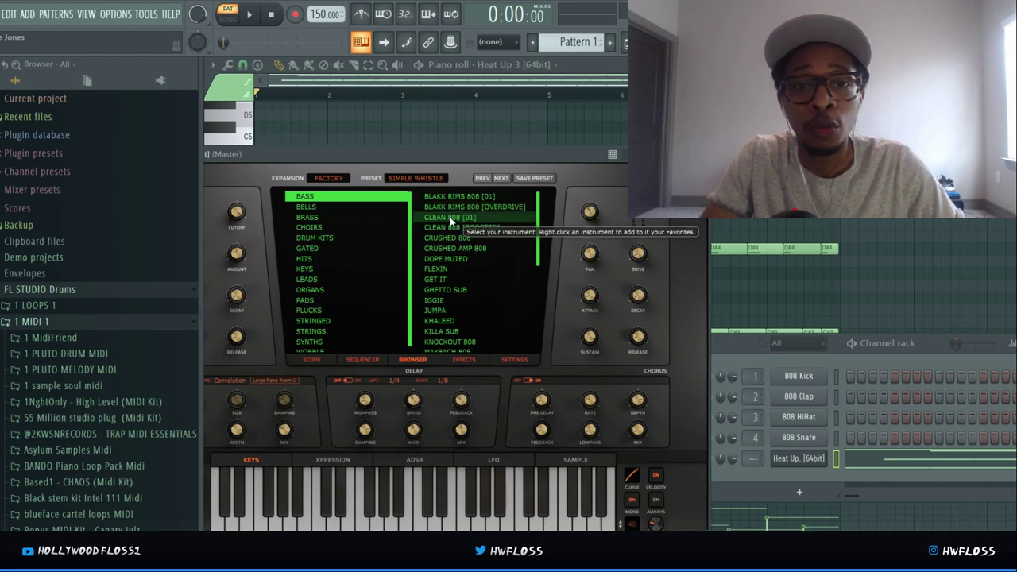
# - Load the CLEAN 808 [01] bass preset and audition it with several notes on the plugin's keyboard
pyautogui.click(450, 217)
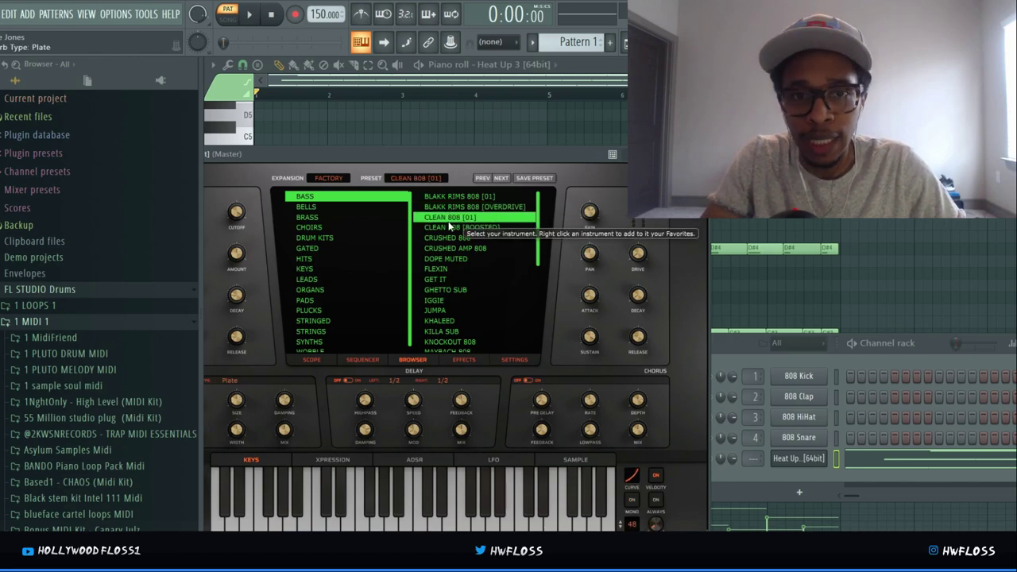
pyautogui.click(334, 483)
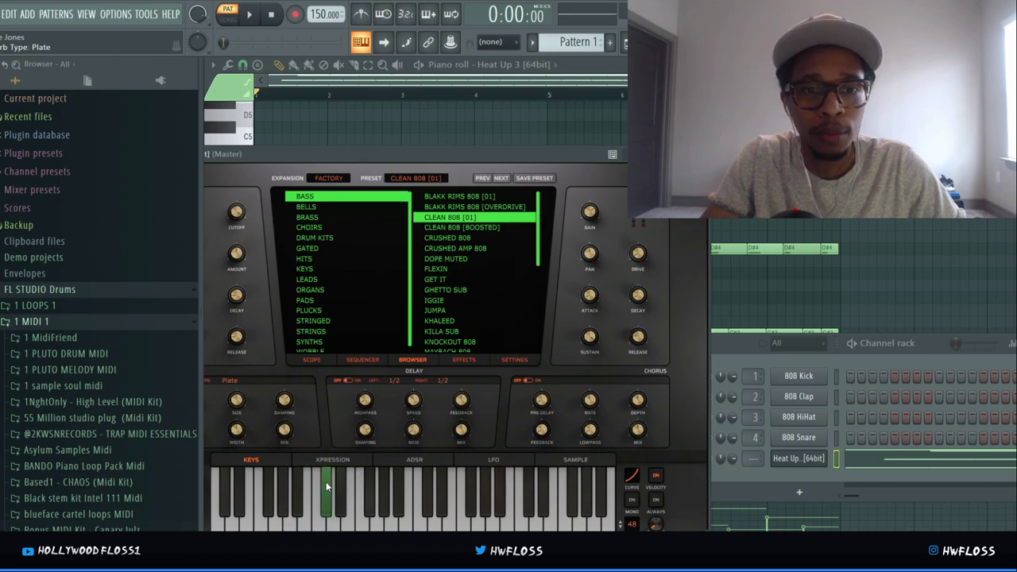
pyautogui.click(338, 496)
pyautogui.click(360, 504)
pyautogui.click(363, 505)
pyautogui.click(377, 505)
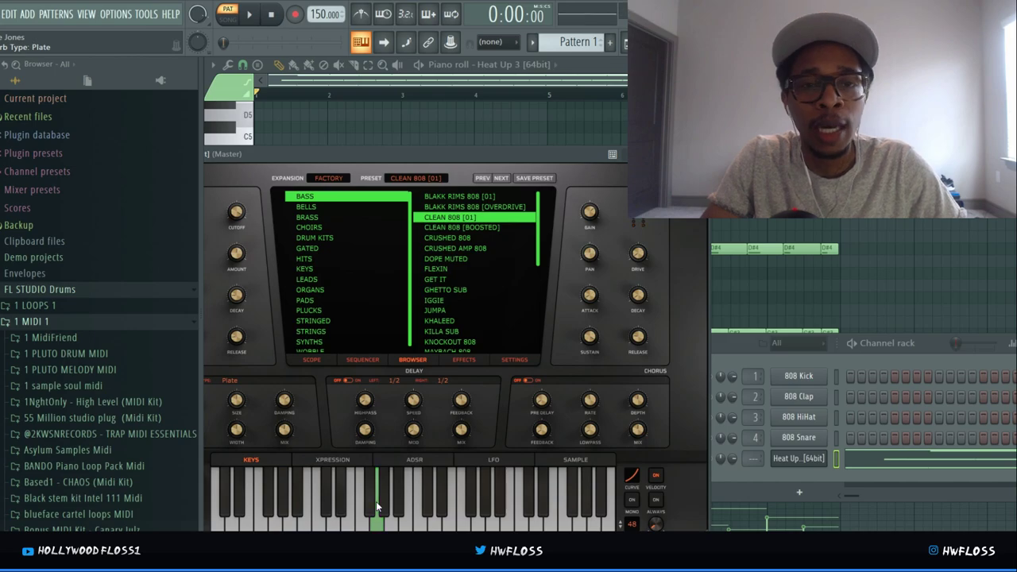
pyautogui.click(376, 501)
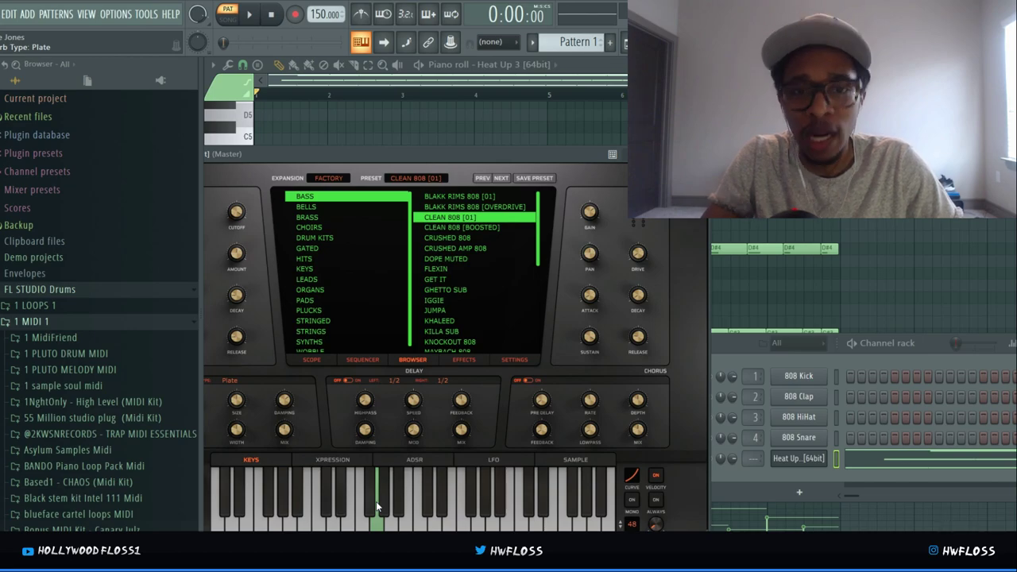
pyautogui.click(399, 503)
pyautogui.click(408, 524)
pyautogui.click(392, 526)
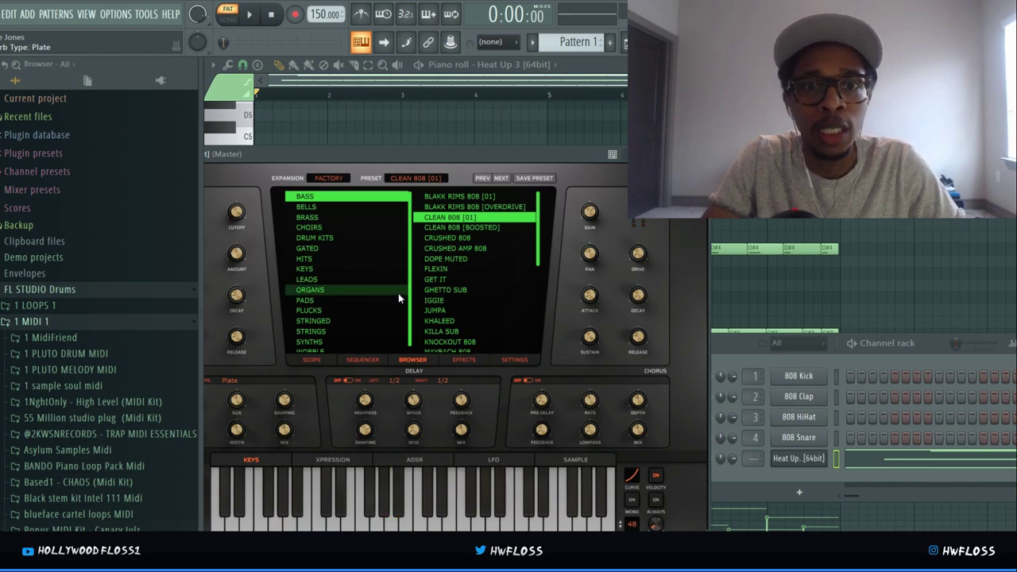
# - Load the CLEAN 808 [BOOSTED] bass preset and audition it with a few notes
pyautogui.click(454, 227)
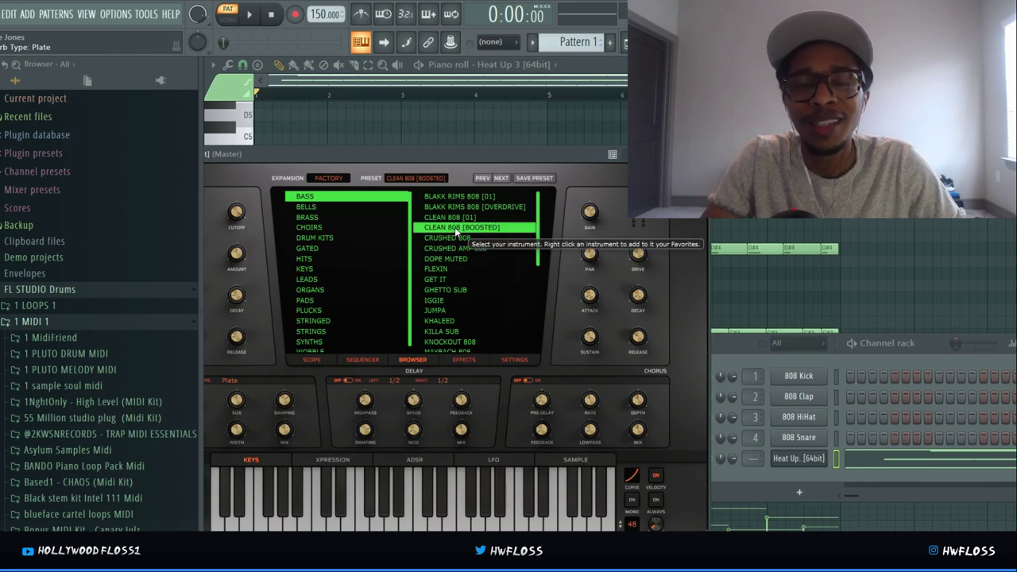
pyautogui.click(398, 495)
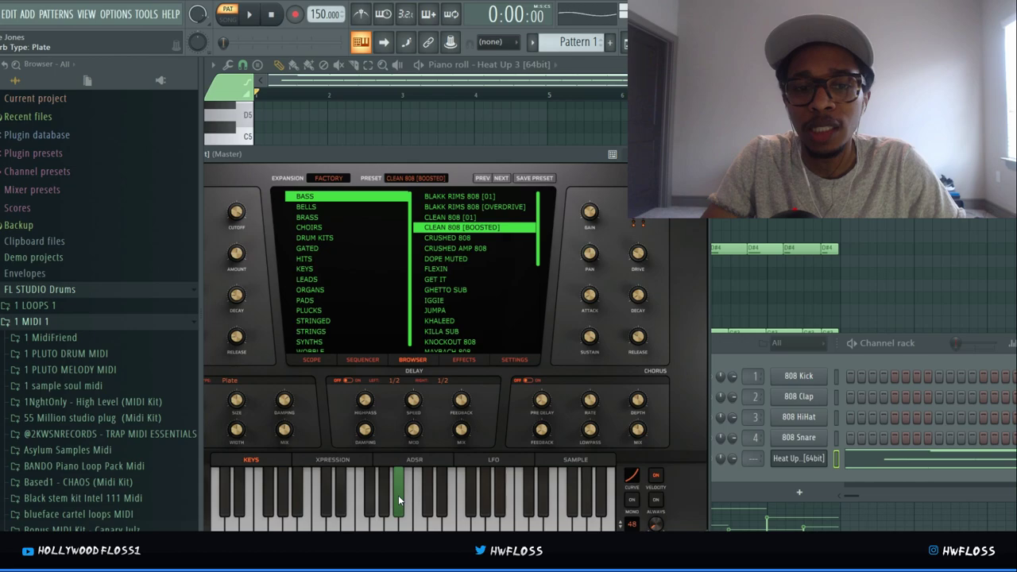
pyautogui.click(407, 522)
pyautogui.click(416, 527)
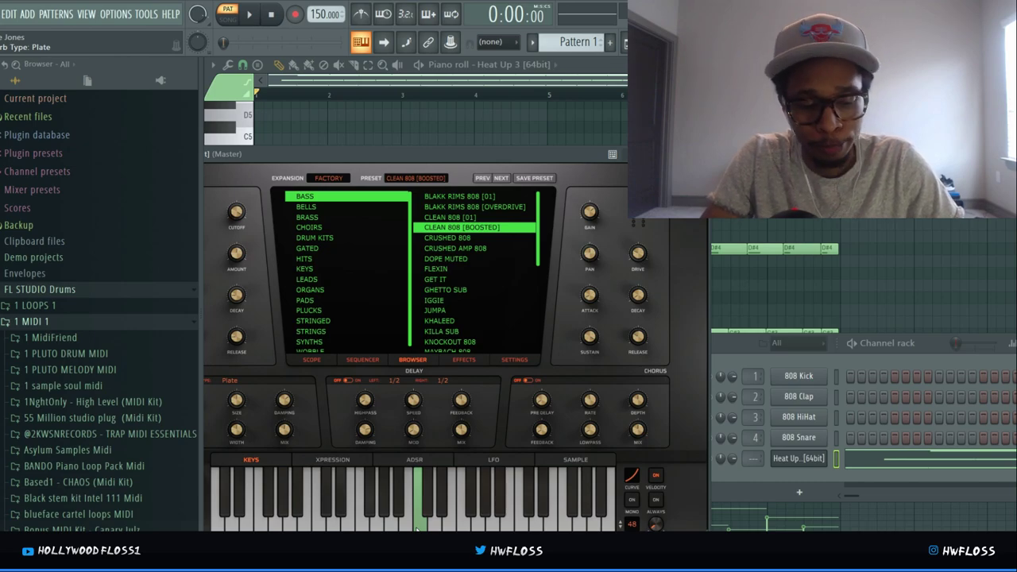
# - Load the CRUSHED 808 bass preset and audition it with several notes
pyautogui.click(440, 241)
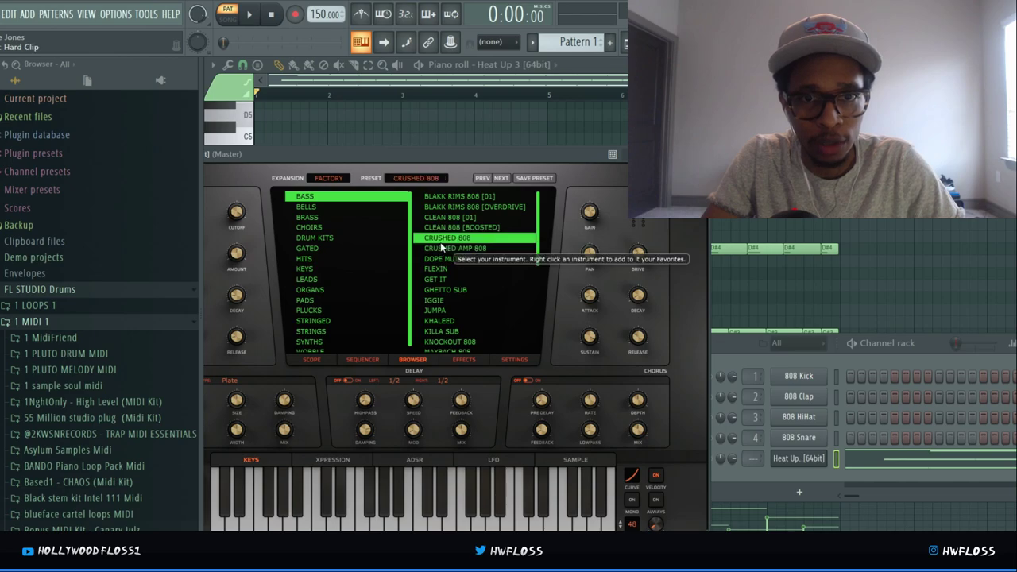
pyautogui.click(431, 496)
pyautogui.click(407, 518)
pyautogui.click(391, 527)
pyautogui.click(391, 527)
pyautogui.click(342, 509)
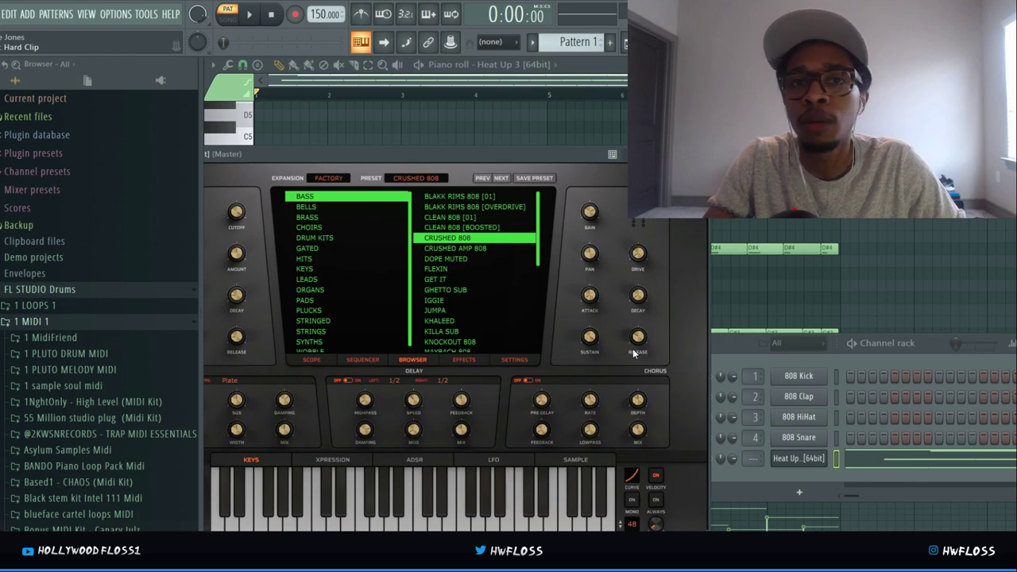
# - Look through the plugin's XPRESSION, ADSR, LFO and SAMPLE pages and return to the KEYS page
pyautogui.click(349, 458)
pyautogui.click(403, 460)
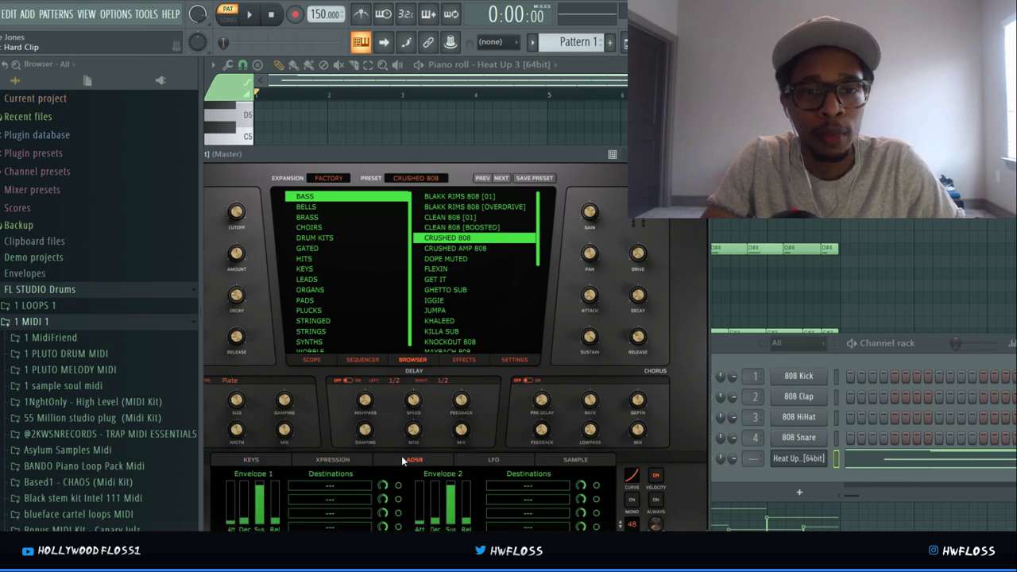
pyautogui.click(487, 459)
pyautogui.click(554, 462)
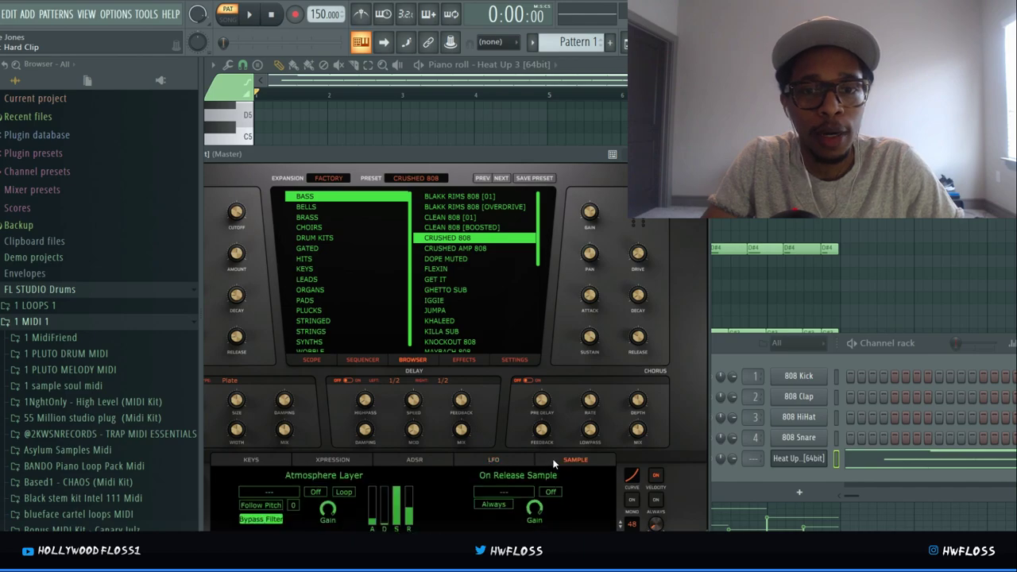
pyautogui.click(270, 459)
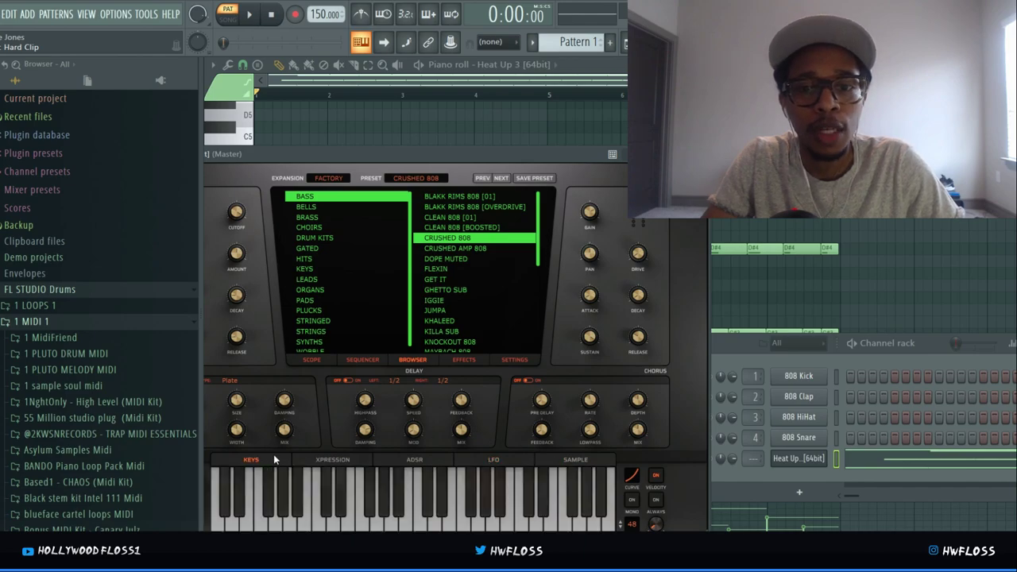
# - Load the DOPE MUTED bass preset and audition it with several notes
pyautogui.click(451, 261)
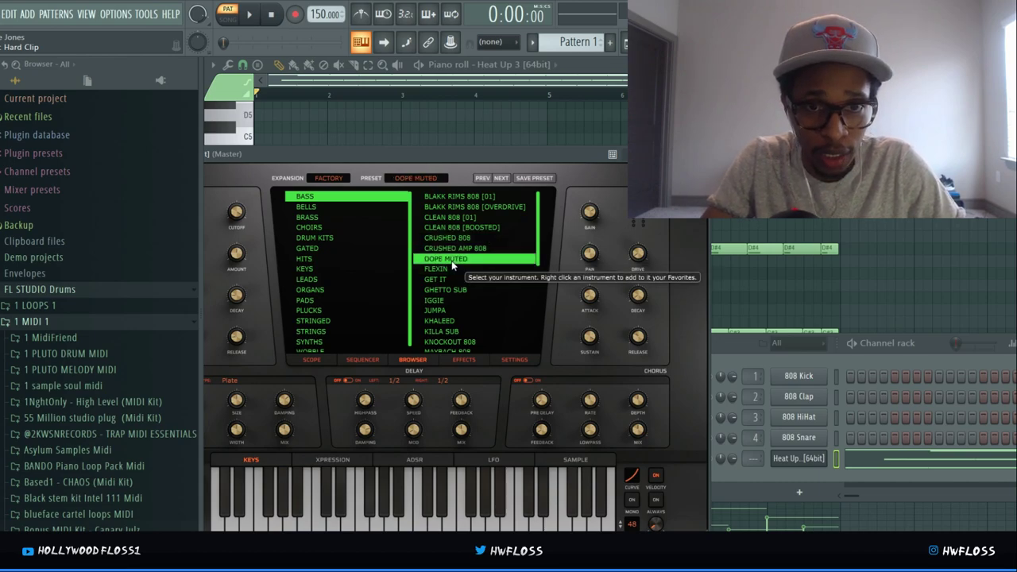
pyautogui.click(347, 506)
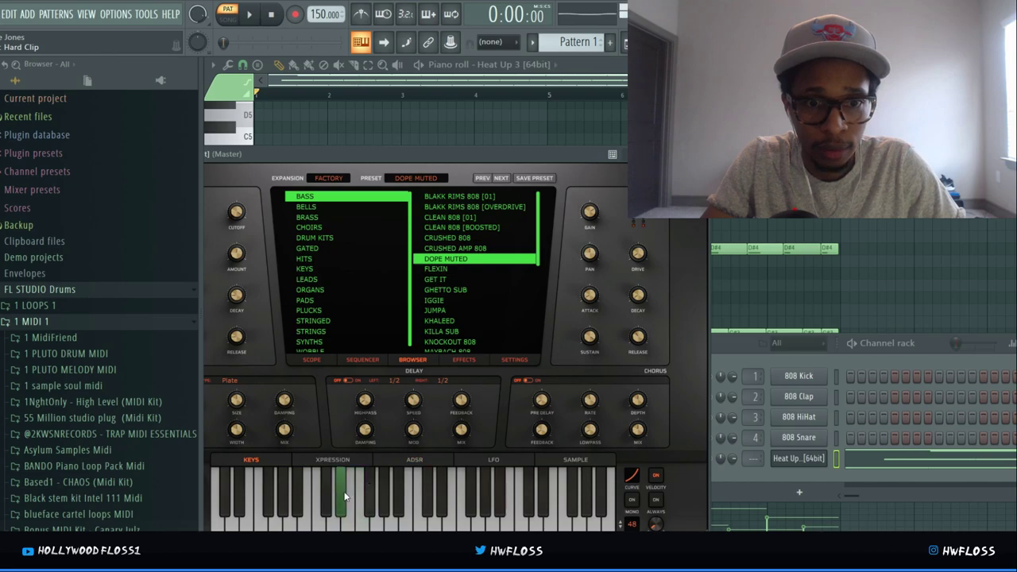
pyautogui.click(341, 502)
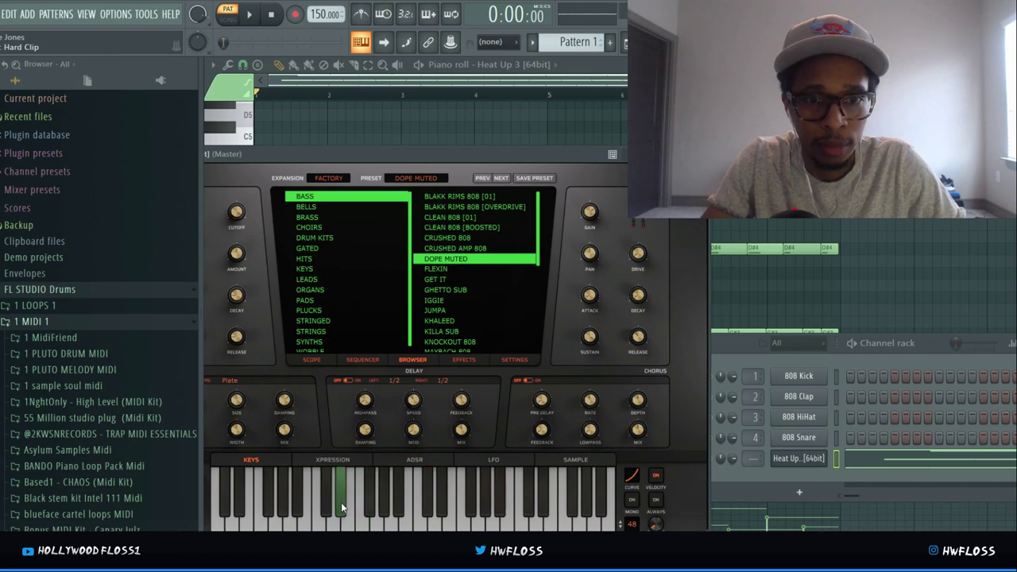
pyautogui.click(364, 525)
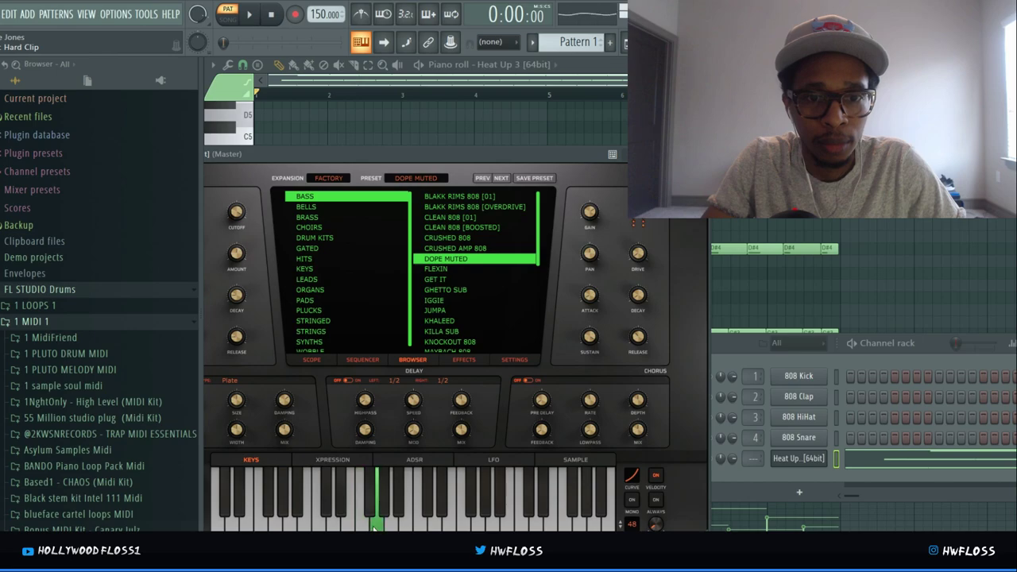
pyautogui.click(373, 527)
pyautogui.click(362, 528)
pyautogui.click(359, 527)
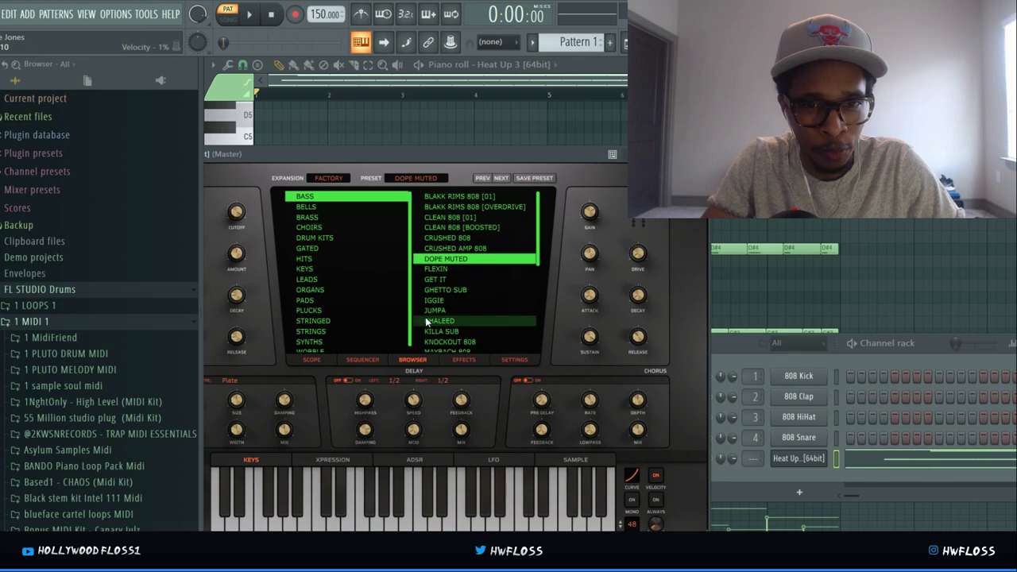
# - Load the KNOCKOUT 808 bass preset and audition it, repeating one of the black-key notes
pyautogui.click(451, 343)
pyautogui.click(371, 489)
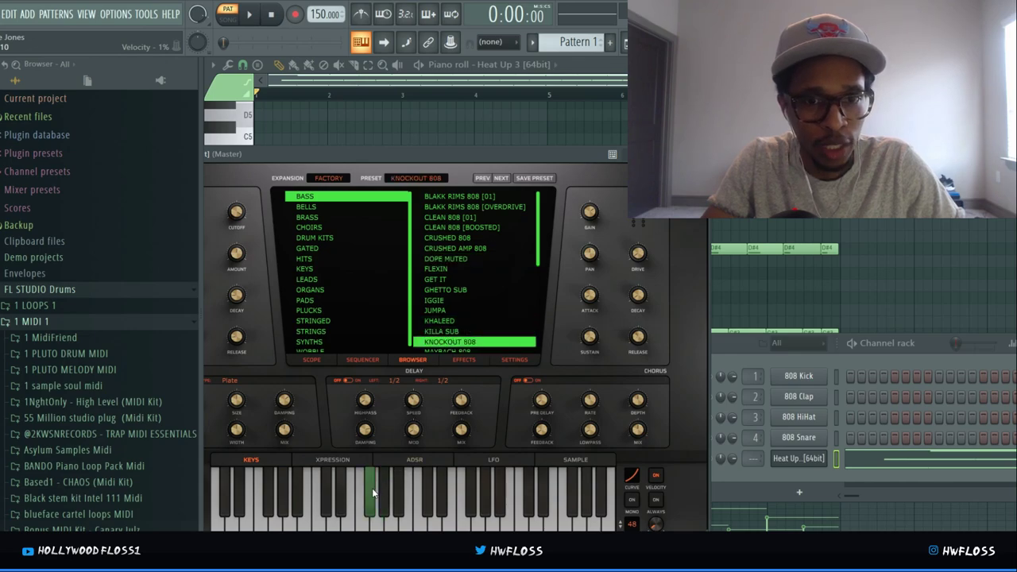
pyautogui.click(344, 495)
pyautogui.click(344, 495)
pyautogui.click(345, 496)
pyautogui.click(345, 495)
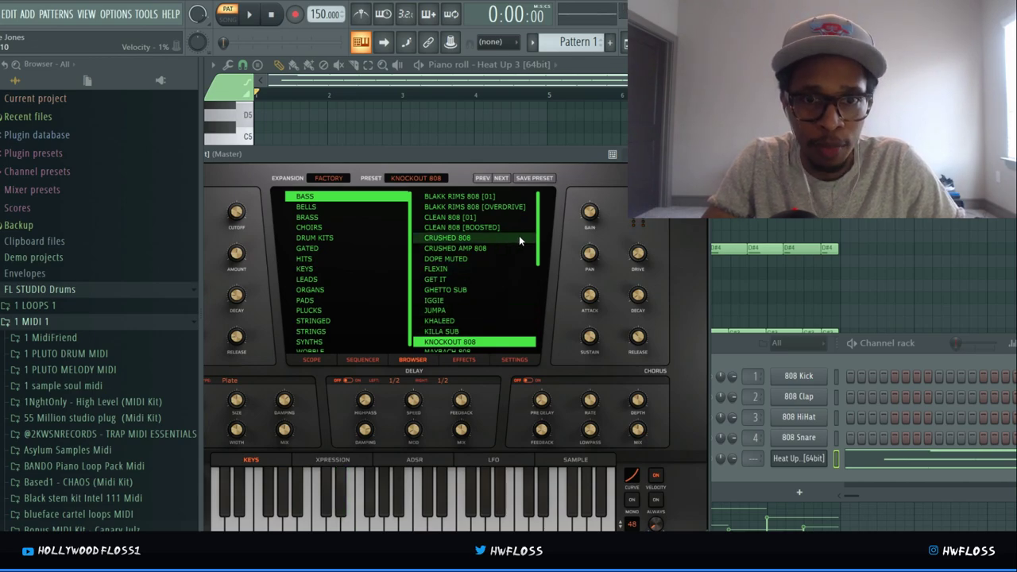
# - Audition the MUSTARD and RACKZ bass presets by playing notes with each one
pyautogui.moveTo(540, 236); pyautogui.dragTo(542, 271)
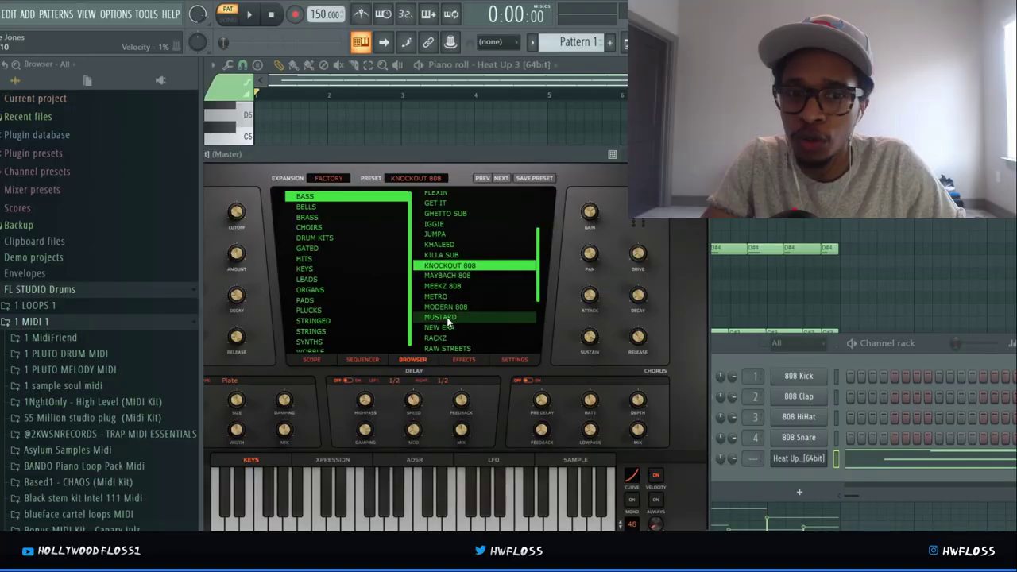
pyautogui.click(442, 317)
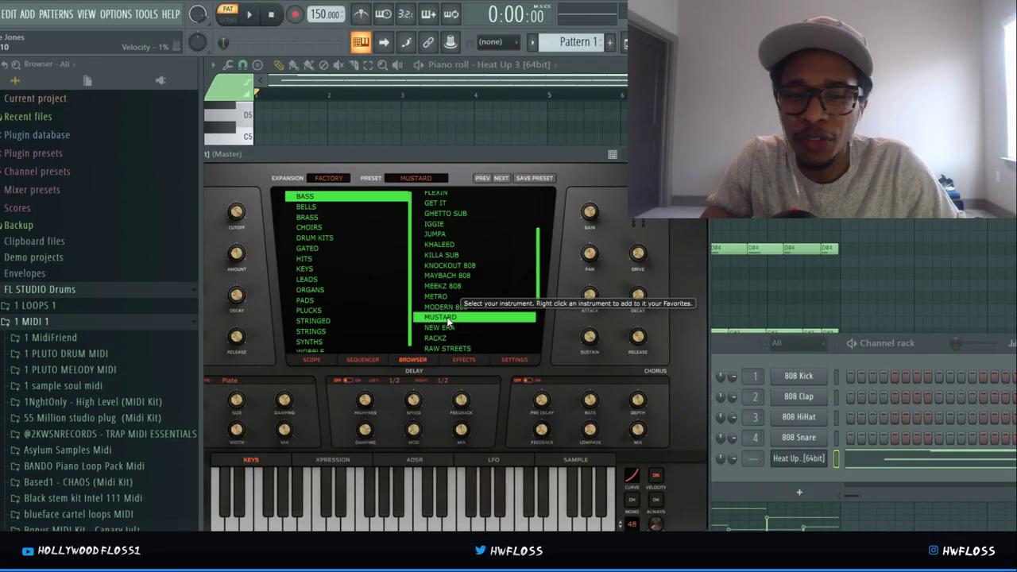
pyautogui.click(328, 495)
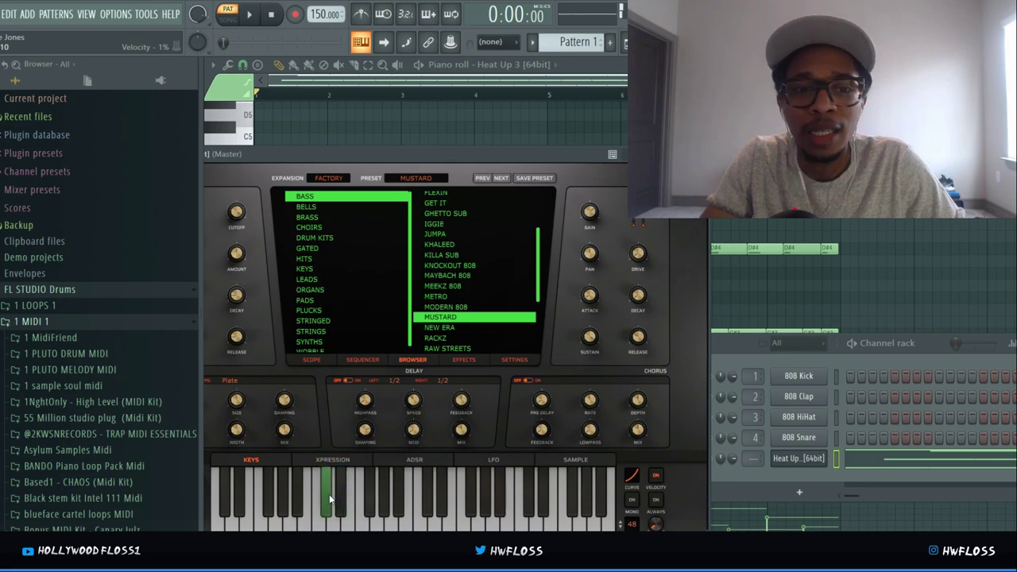
pyautogui.click(342, 500)
pyautogui.click(332, 503)
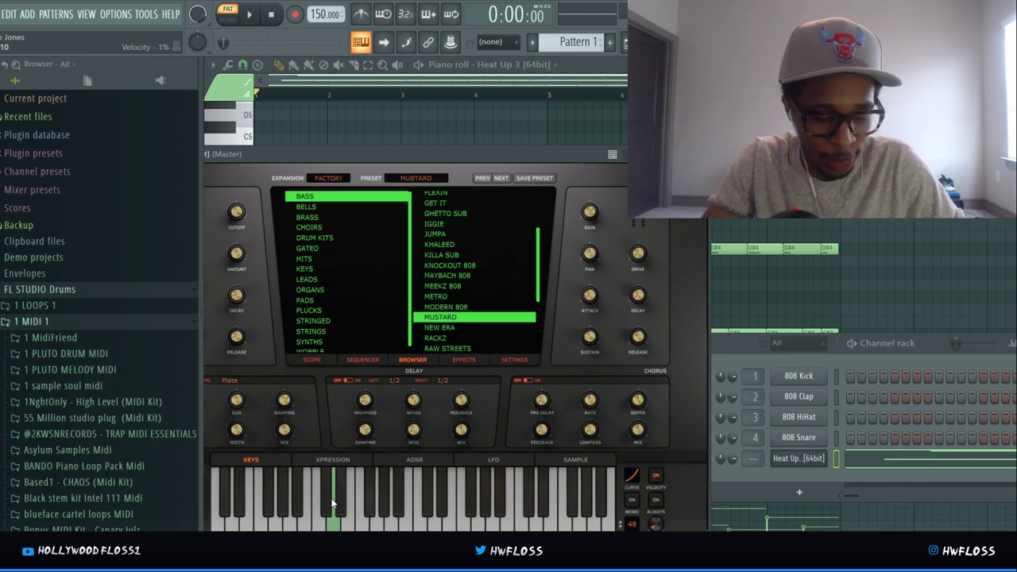
pyautogui.click(441, 339)
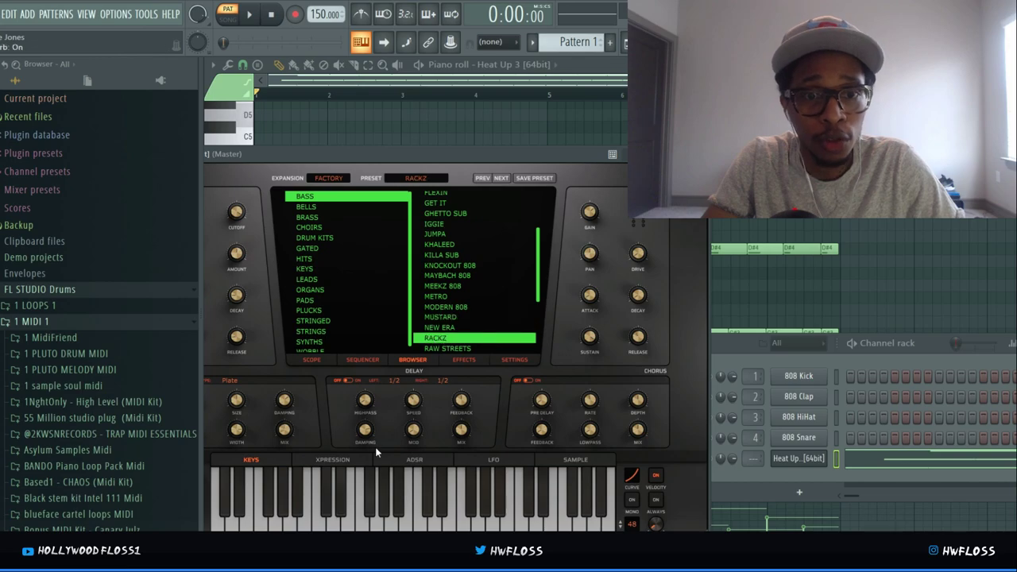
pyautogui.moveTo(316, 524)
pyautogui.mouseDown()
pyautogui.moveTo(332, 493)
pyautogui.moveTo(323, 525)
pyautogui.mouseUp()
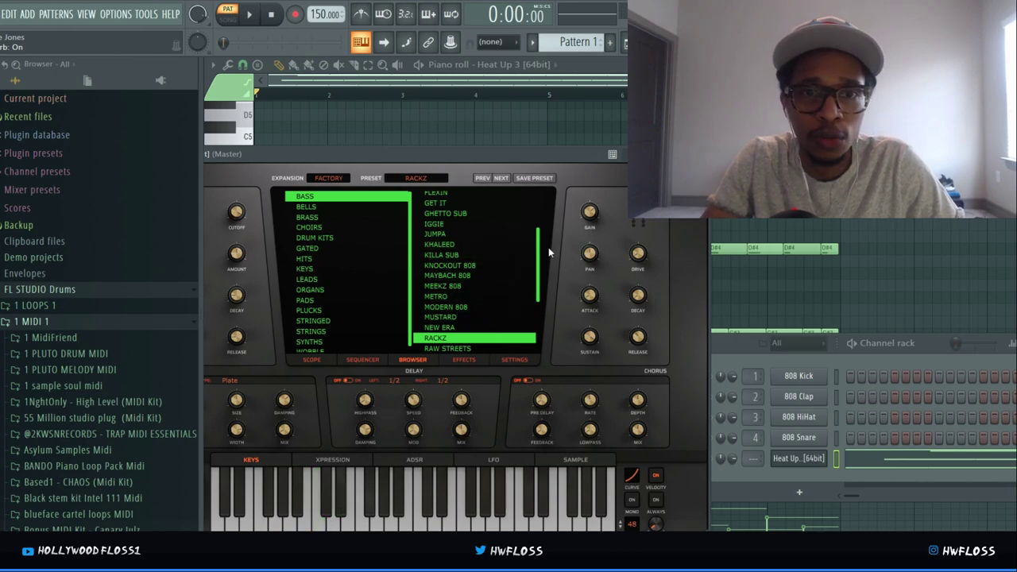
# - Load the FLEXIN bass preset and audition it with several low and middle notes
pyautogui.moveTo(538, 273); pyautogui.dragTo(538, 229)
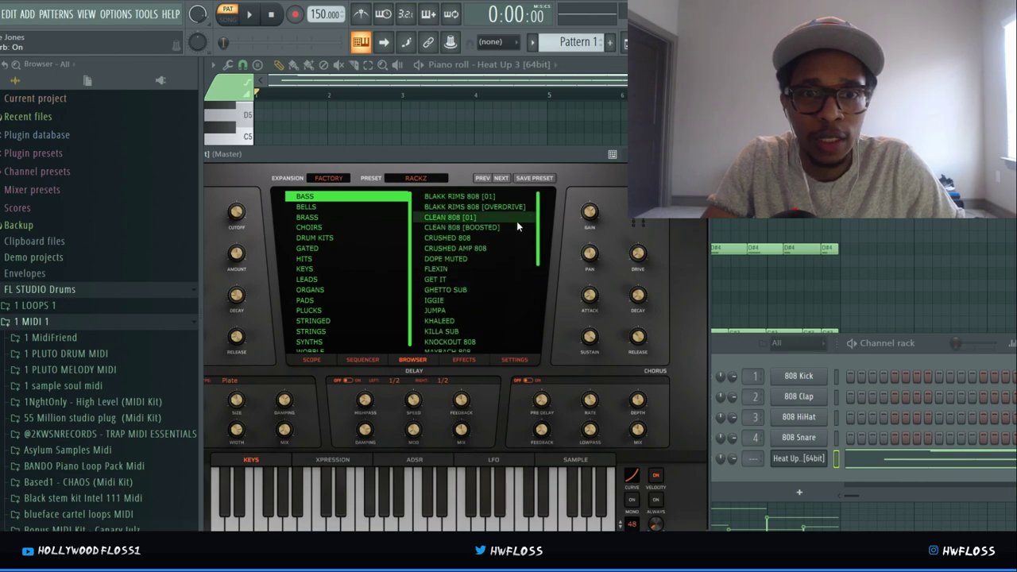
pyautogui.click(465, 269)
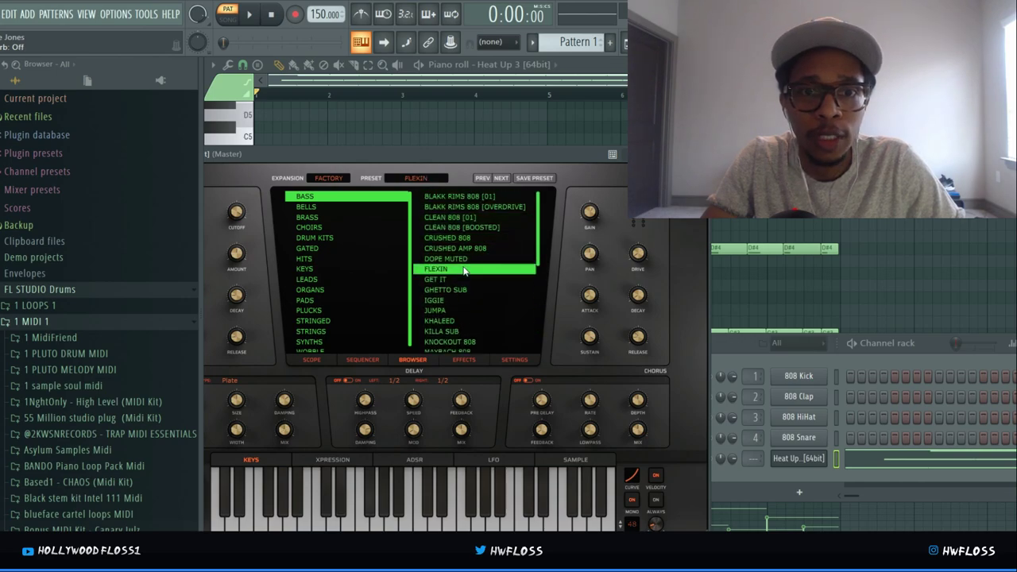
pyautogui.click(351, 493)
pyautogui.click(299, 509)
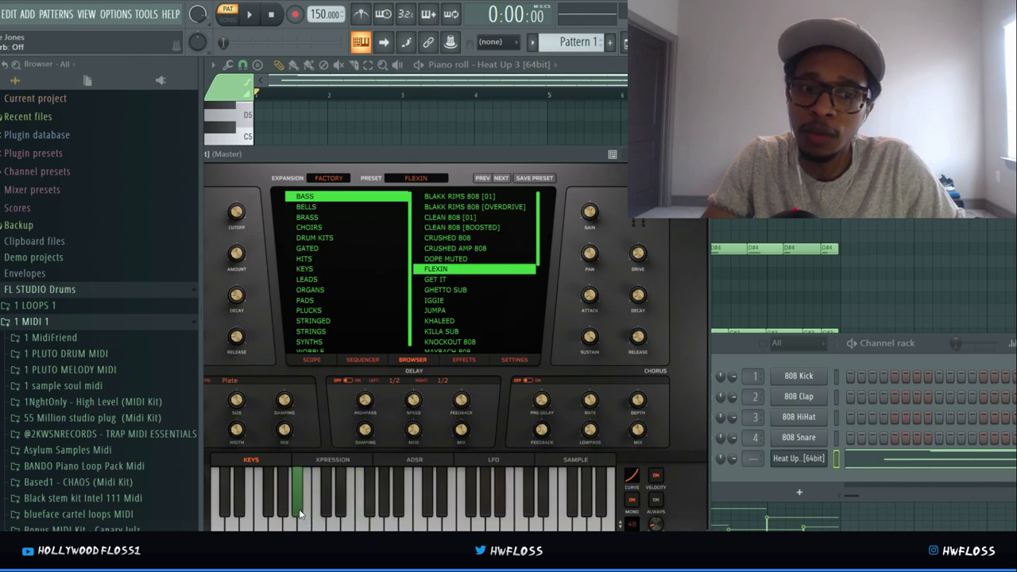
pyautogui.click(320, 515)
pyautogui.click(361, 510)
pyautogui.click(432, 271)
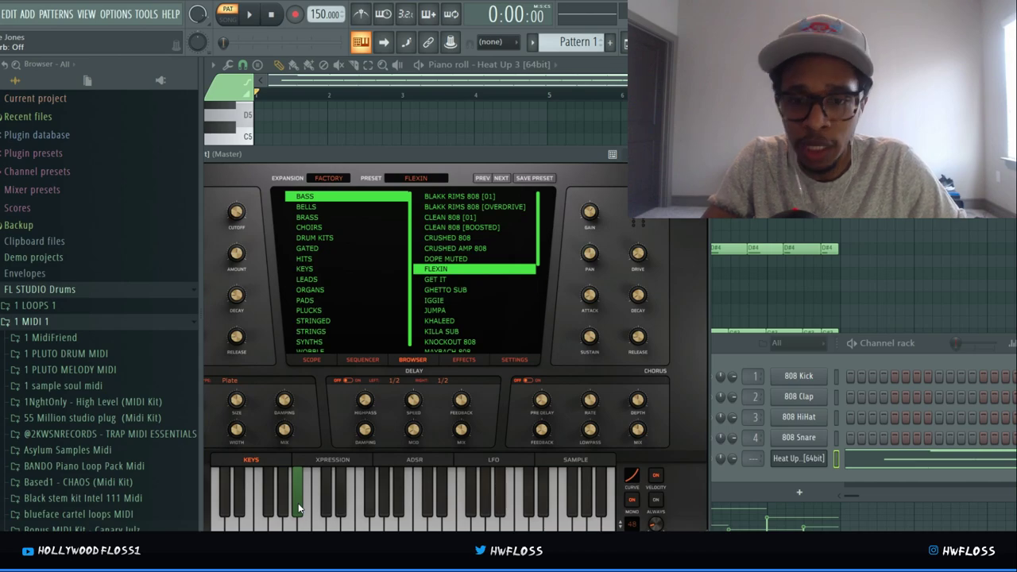
pyautogui.moveTo(298, 503); pyautogui.dragTo(298, 503)
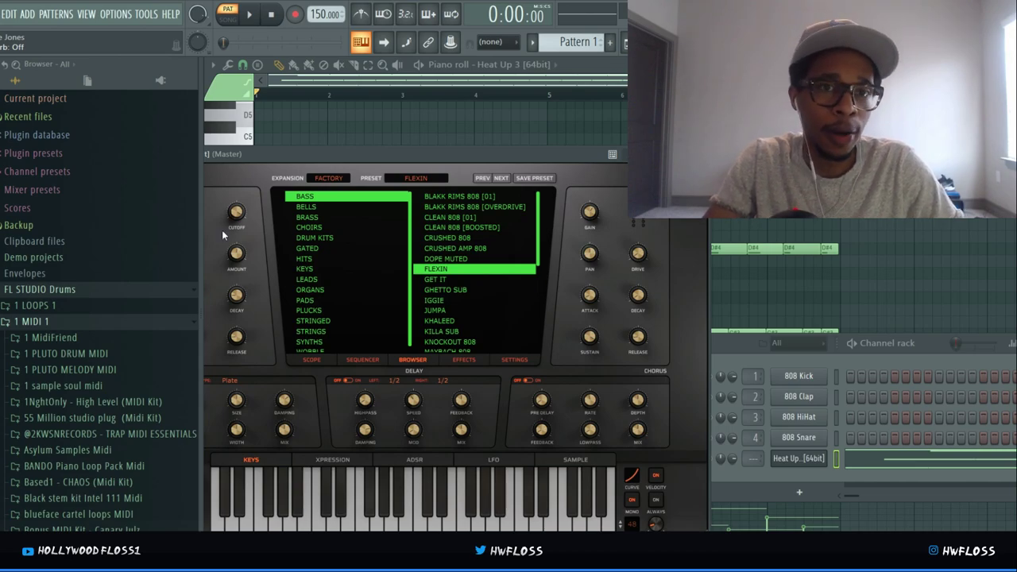
# - Load the DREAMED preset from the BELLS category and play Pattern 1 with it
pyautogui.click(305, 206)
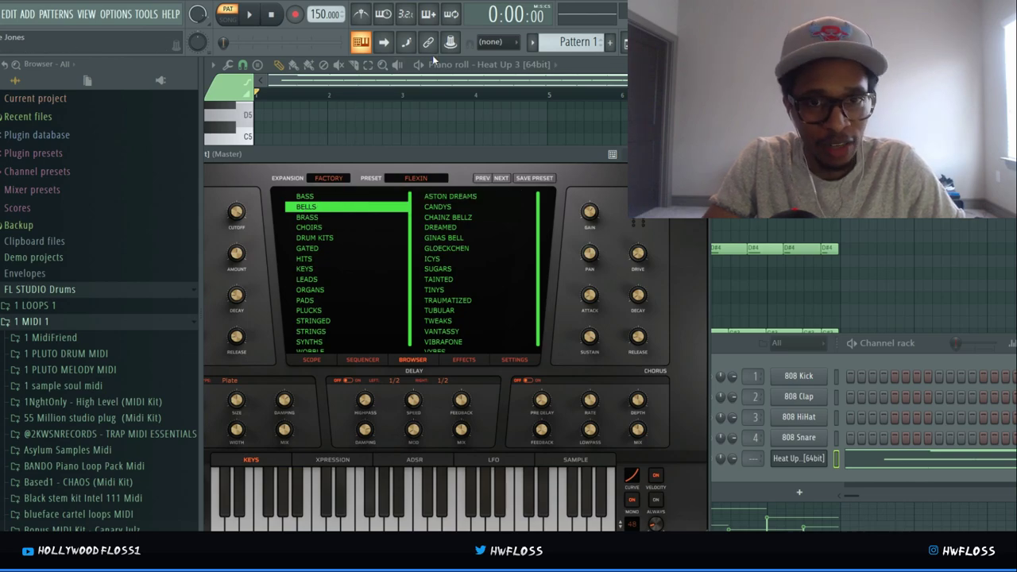
pyautogui.click(444, 228)
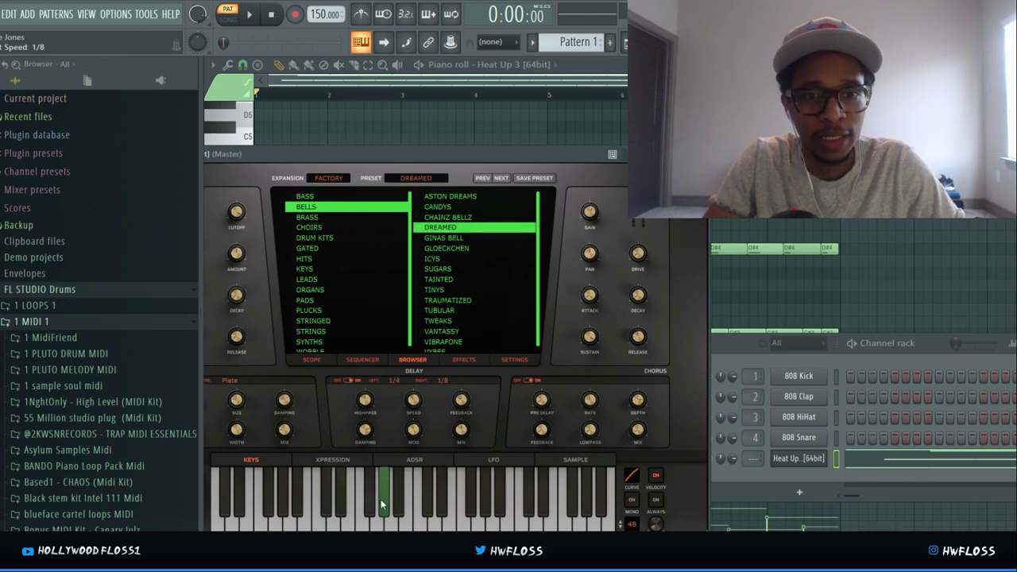
pyautogui.click(447, 486)
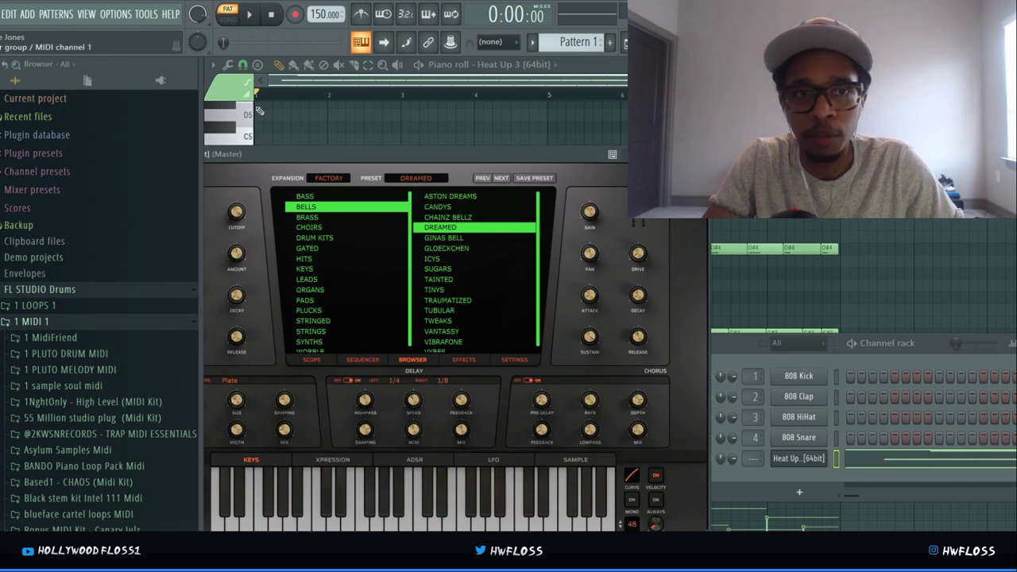
pyautogui.click(246, 15)
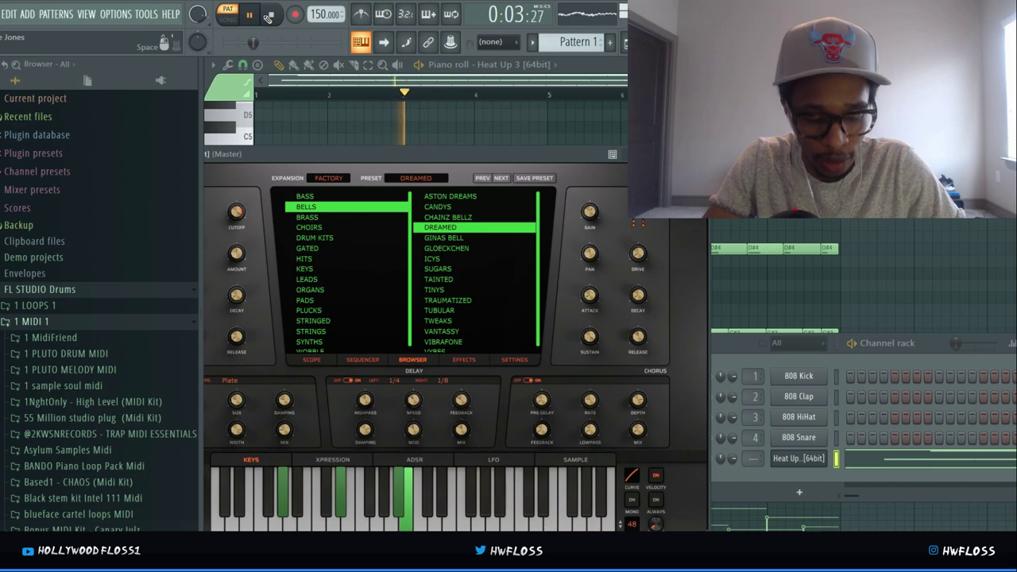
# - Stop playback, then audition the ICYS and TWEAKS bells presets by playing Pattern 1 with each one
pyautogui.click(269, 16)
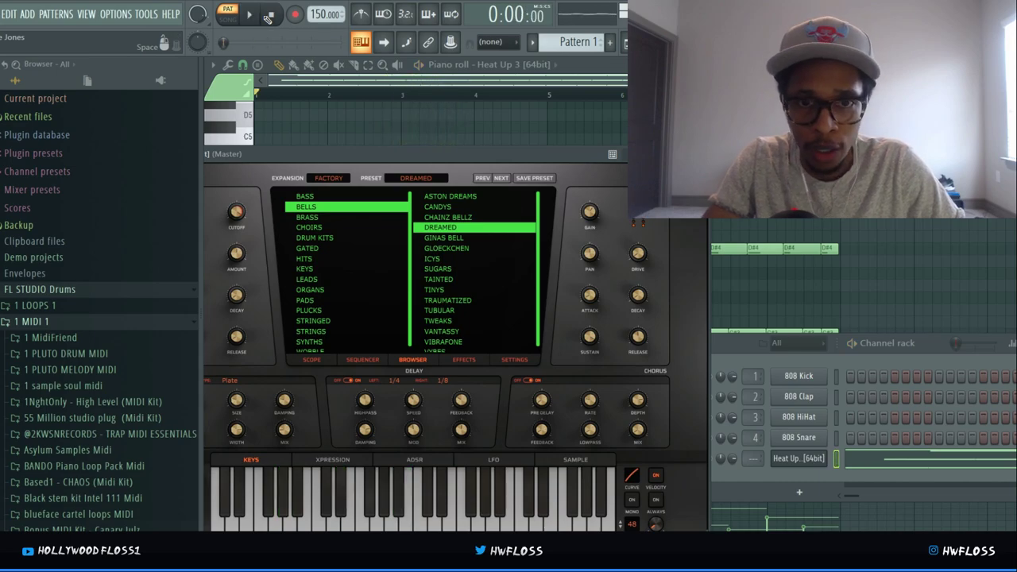
pyautogui.click(432, 259)
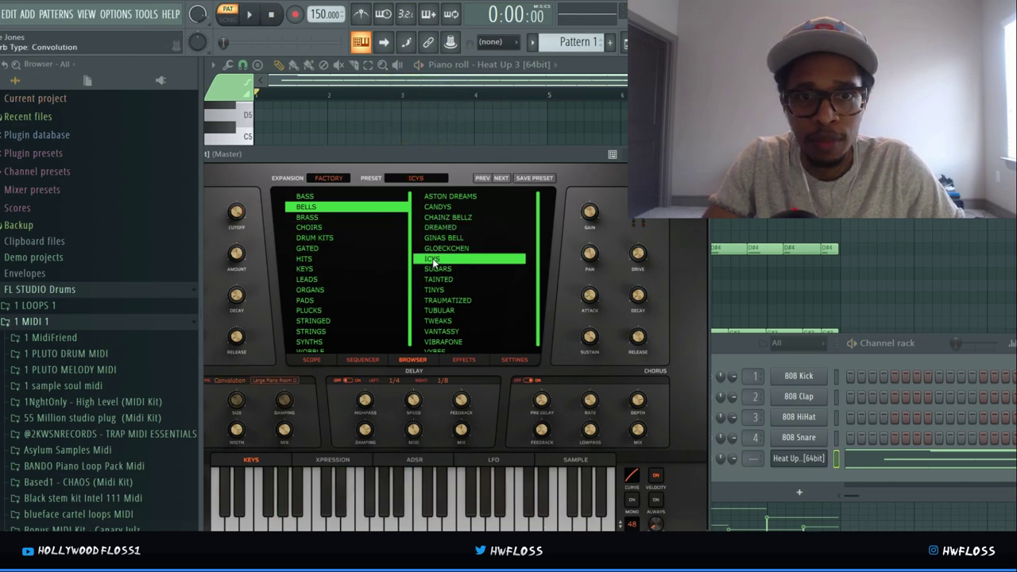
pyautogui.click(255, 21)
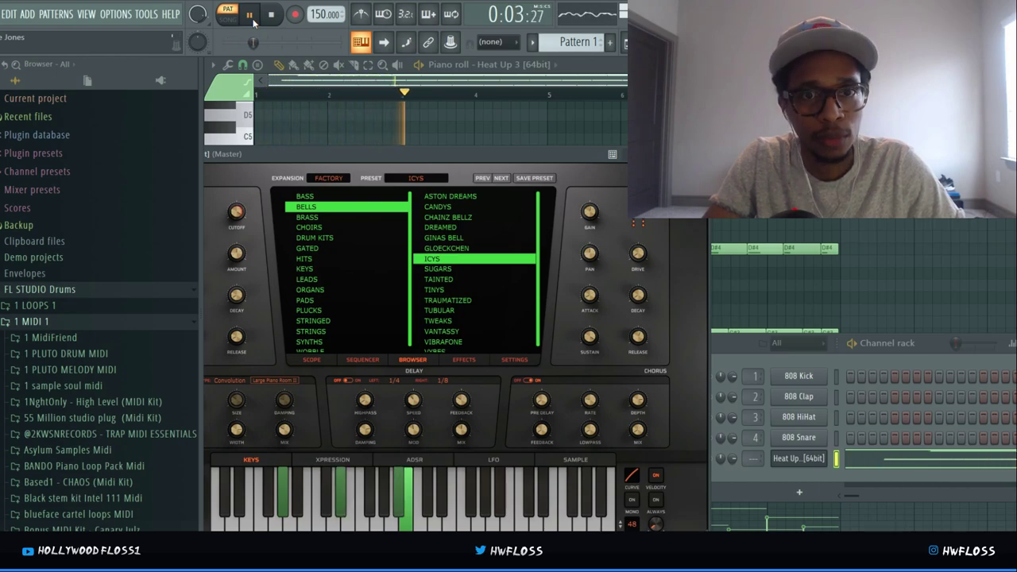
pyautogui.click(272, 16)
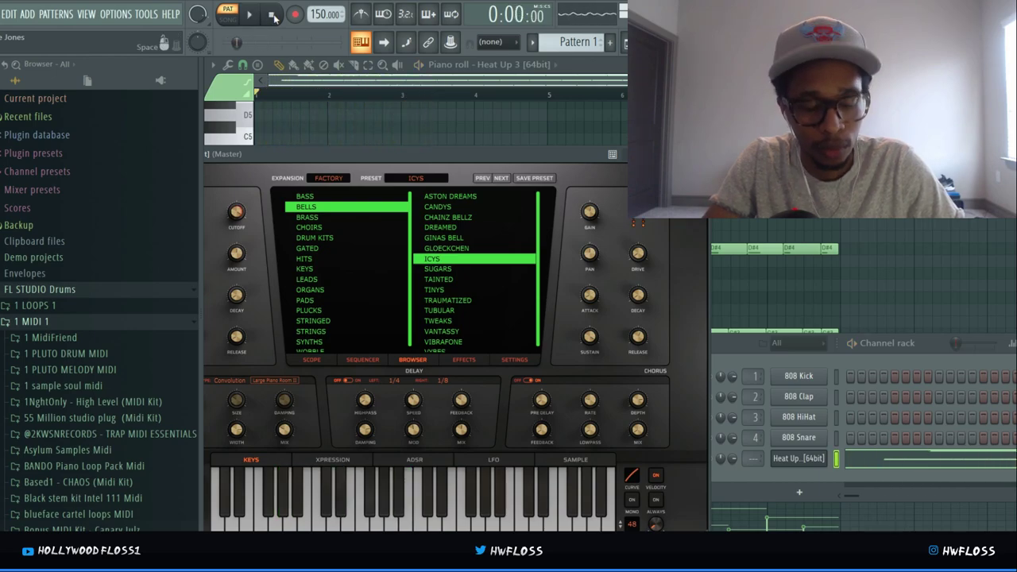
pyautogui.click(447, 322)
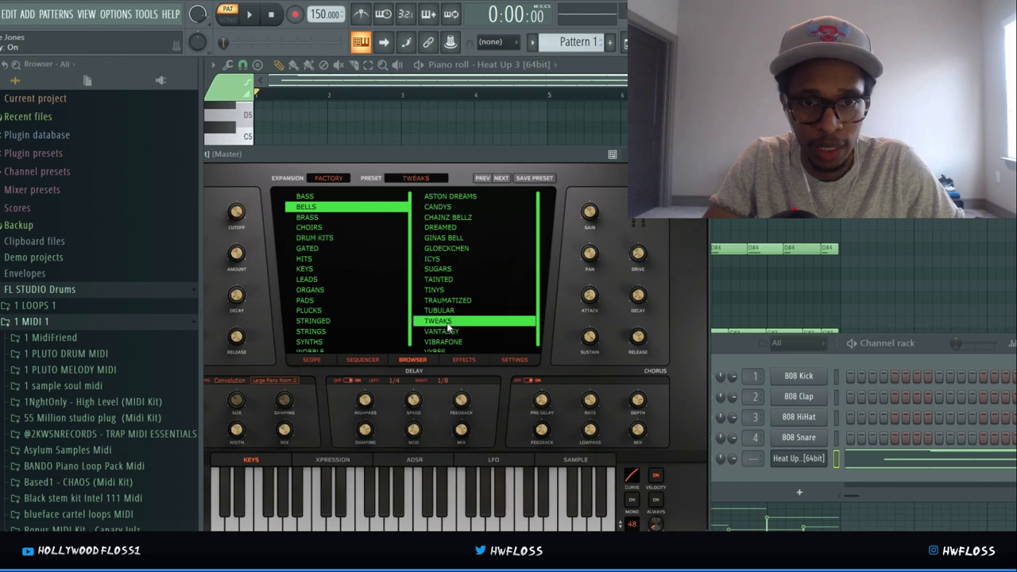
pyautogui.click(251, 15)
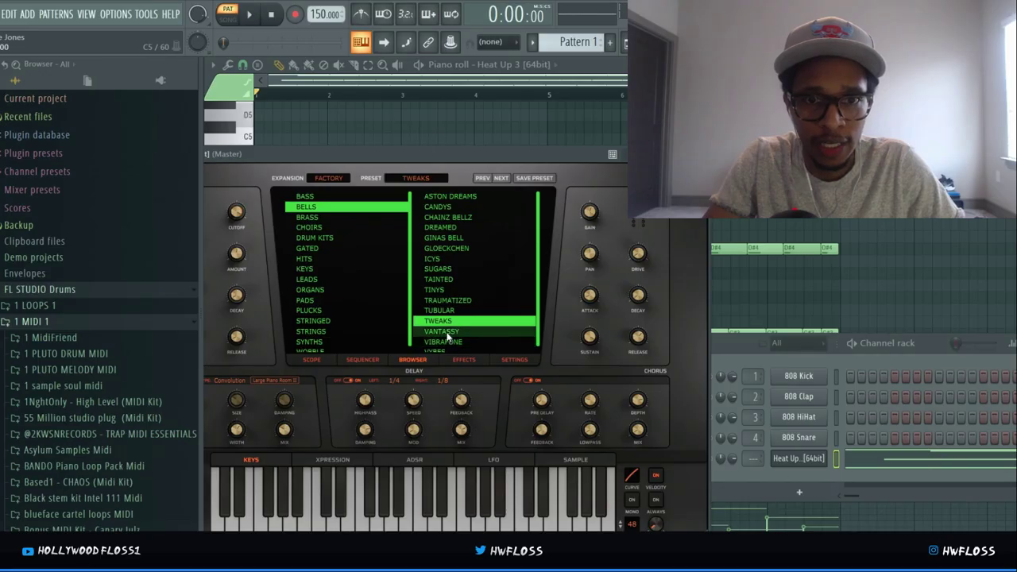
# - Audition the VANTASSY and VYBES bells presets with Pattern 1 and stop playback
pyautogui.click(443, 331)
pyautogui.click(248, 14)
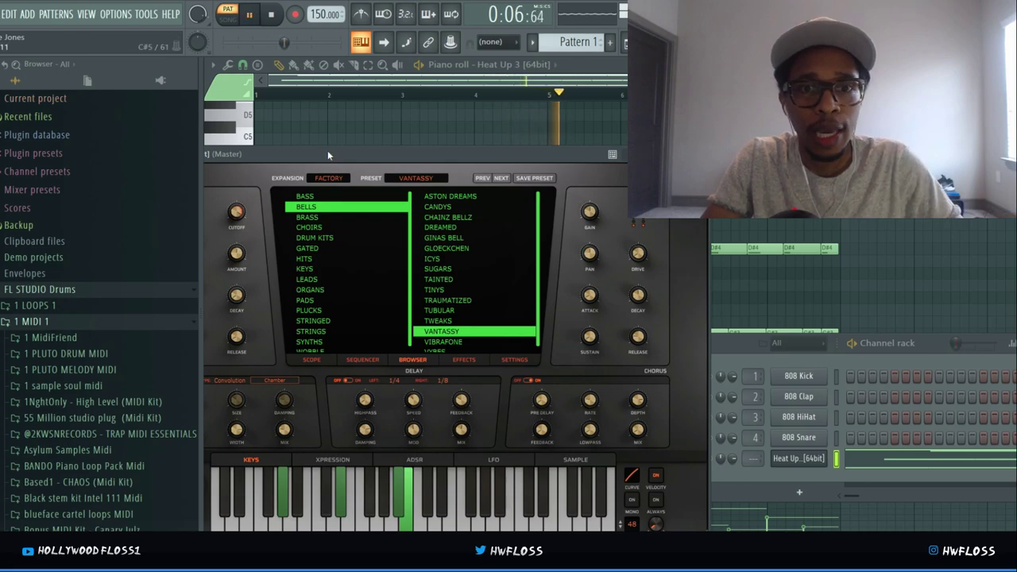
pyautogui.click(434, 349)
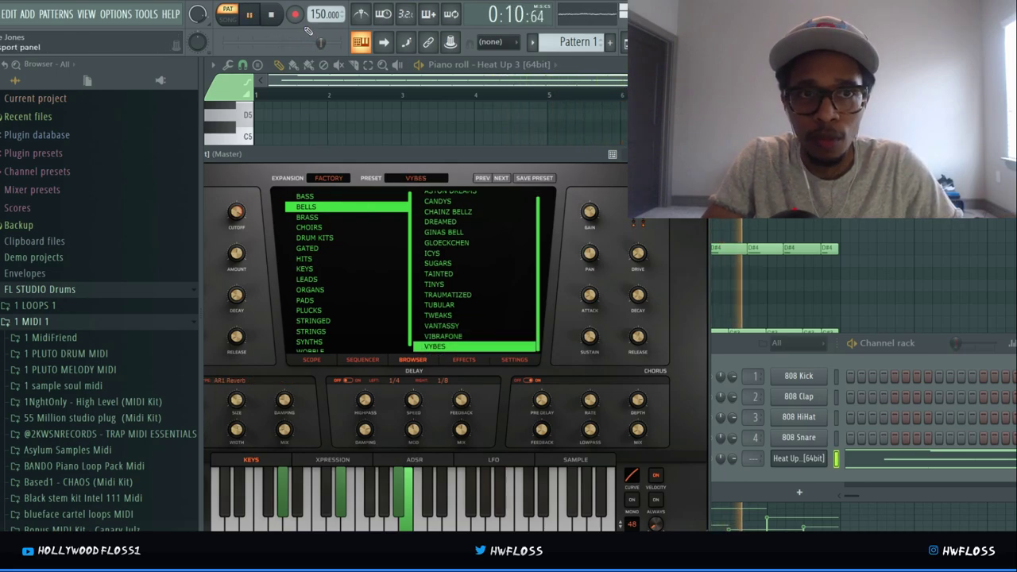
pyautogui.click(273, 17)
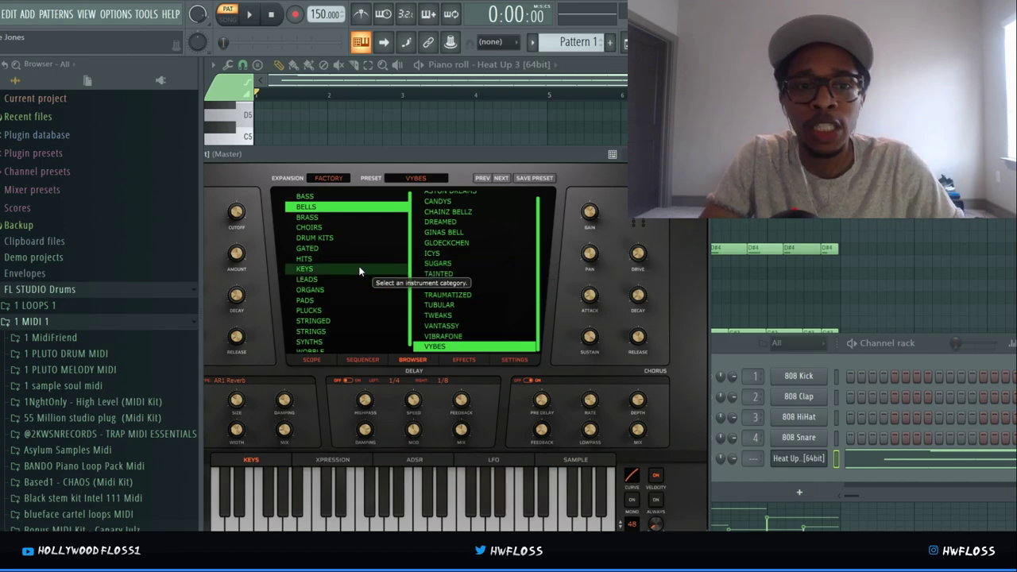
# - Load the ANTHEM preset from the BRASS category, play a keyboard note with it and start Pattern 1
pyautogui.click(308, 219)
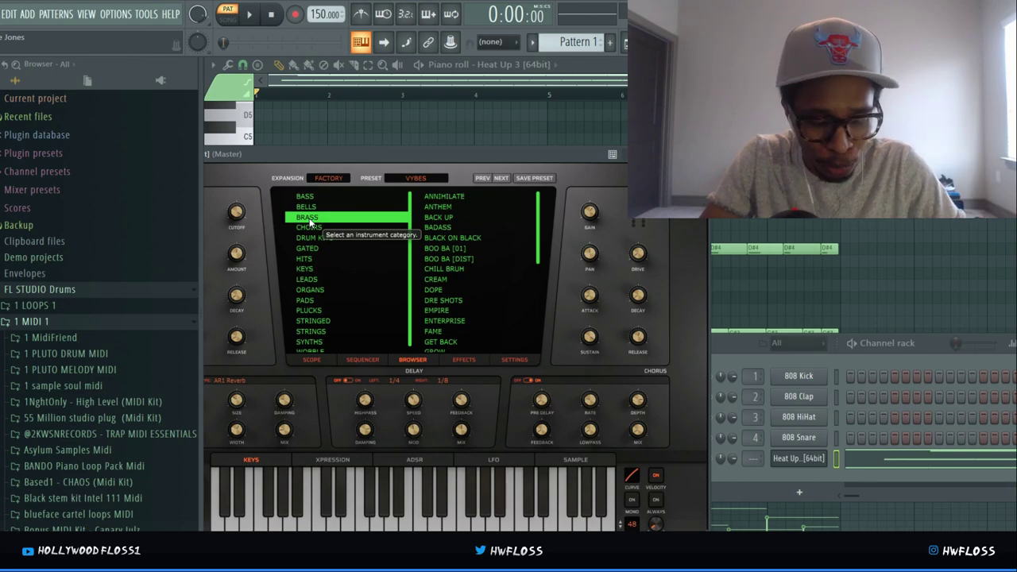
pyautogui.click(438, 206)
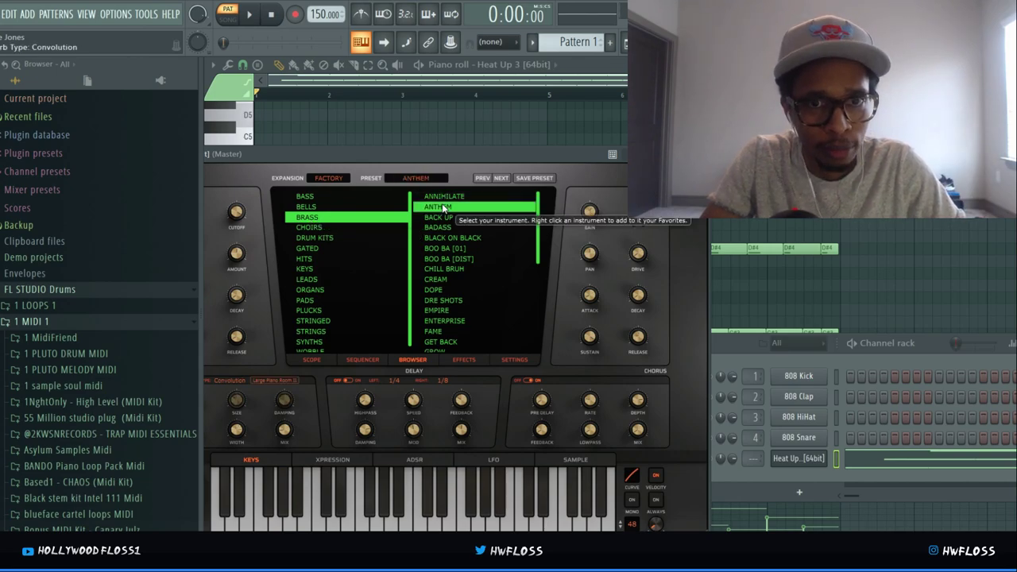
pyautogui.moveTo(409, 484)
pyautogui.mouseDown()
pyautogui.moveTo(457, 494)
pyautogui.moveTo(404, 487)
pyautogui.mouseUp()
pyautogui.click(248, 14)
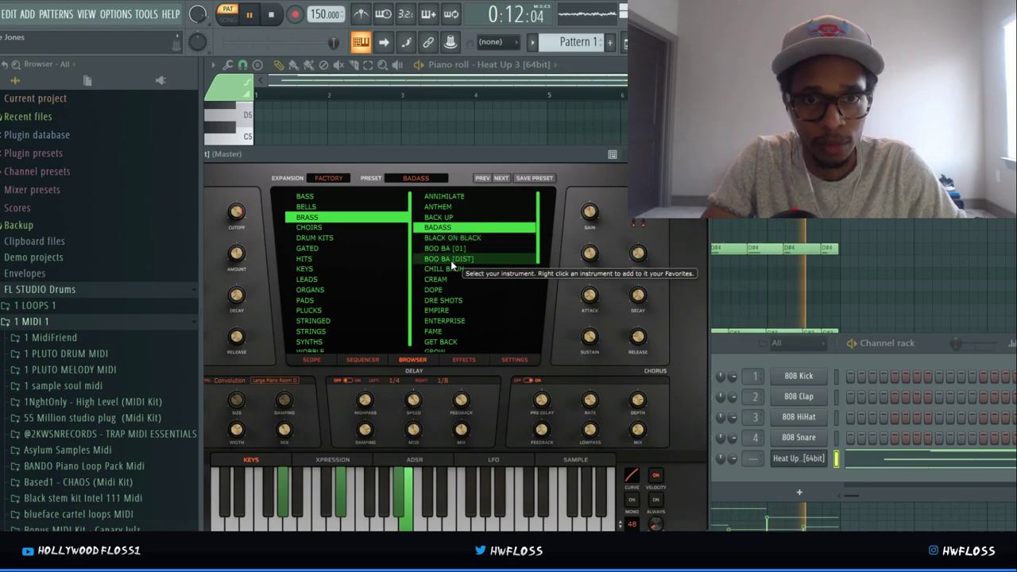
# - Switch through the BLACK ON BLACK, DRE SHOTS and ONE HUNNID brass presets while Pattern 1 plays, then stop playback
pyautogui.click(451, 239)
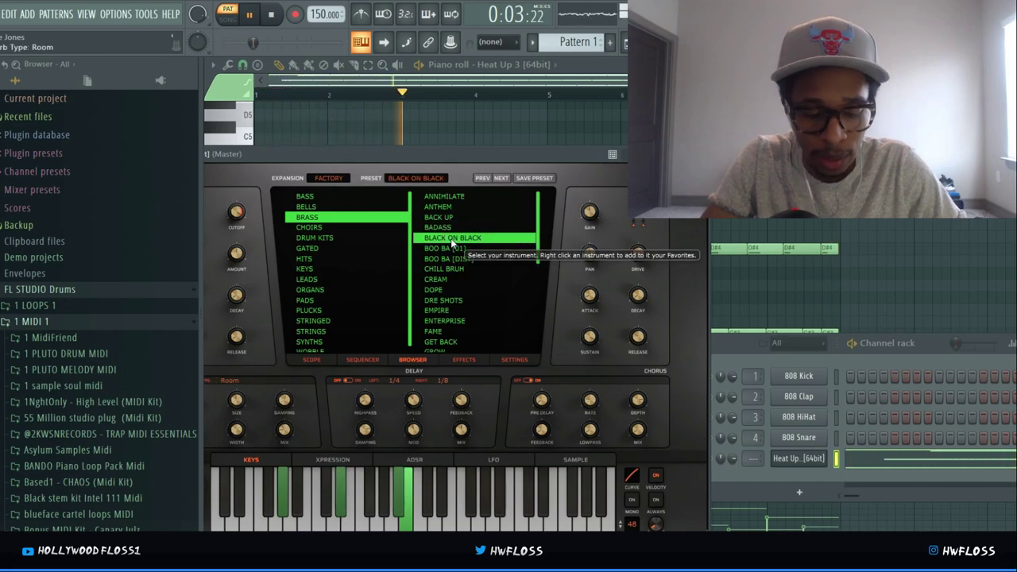
pyautogui.click(449, 300)
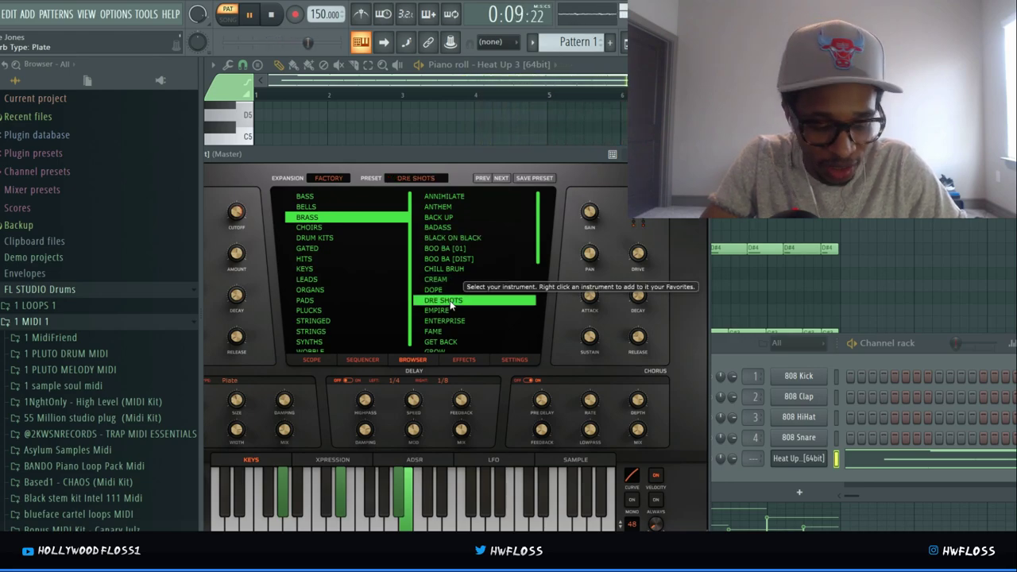
pyautogui.scroll(-5, 453, 326)
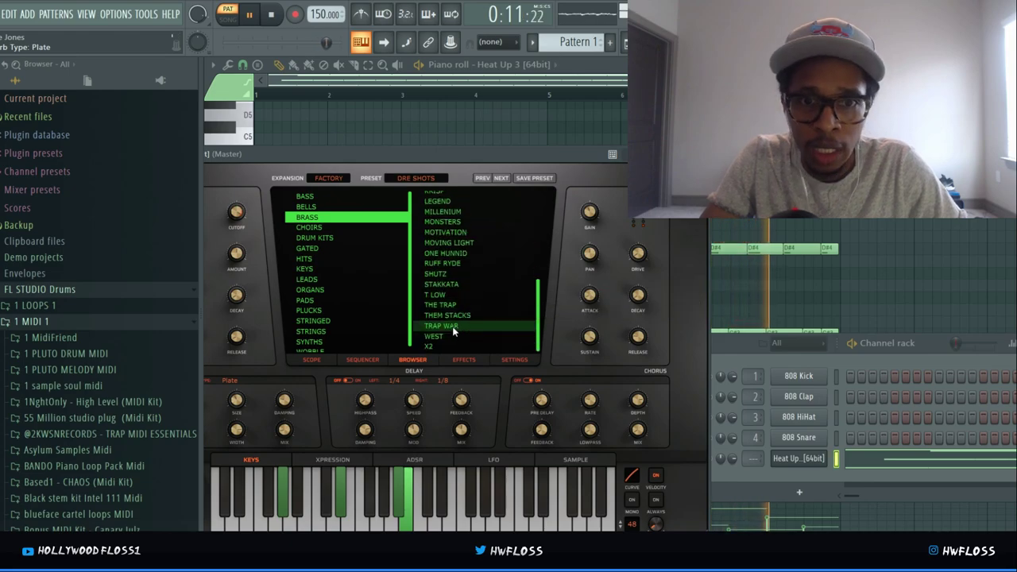
pyautogui.click(449, 255)
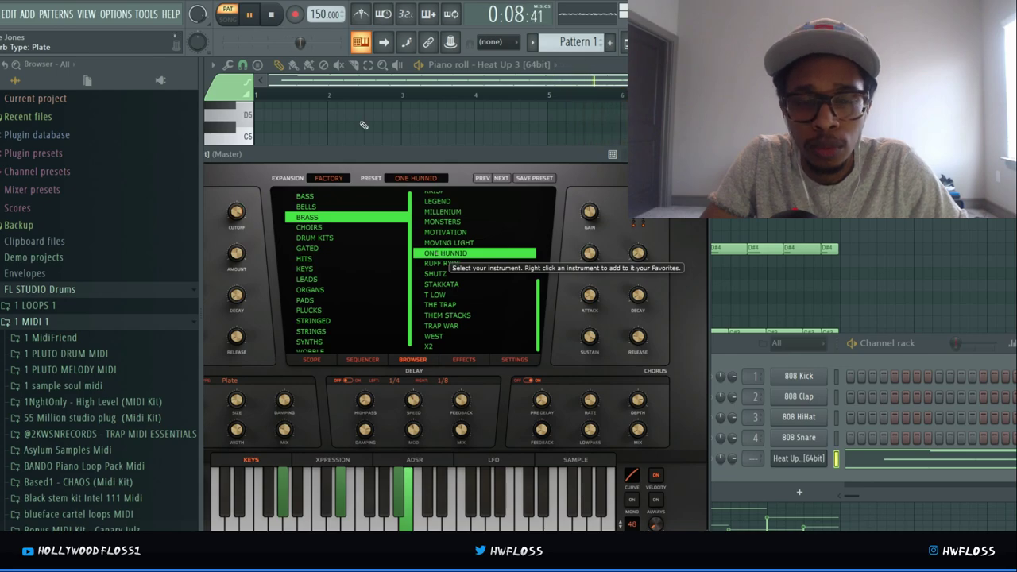
pyautogui.click(272, 16)
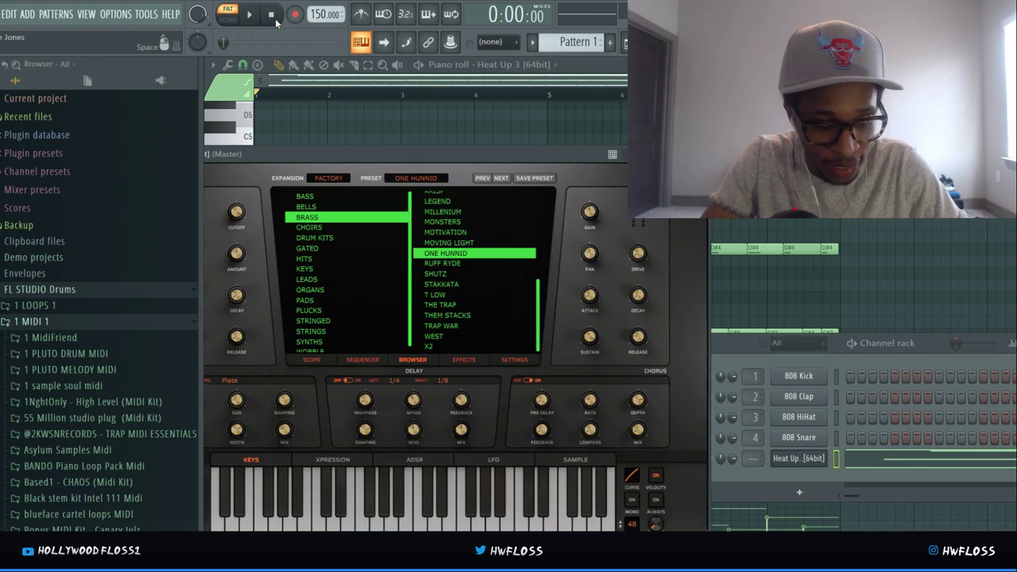
# - Load the 5TH AVE preset from the CHOIRS category and play Pattern 1 with it twice
pyautogui.click(316, 229)
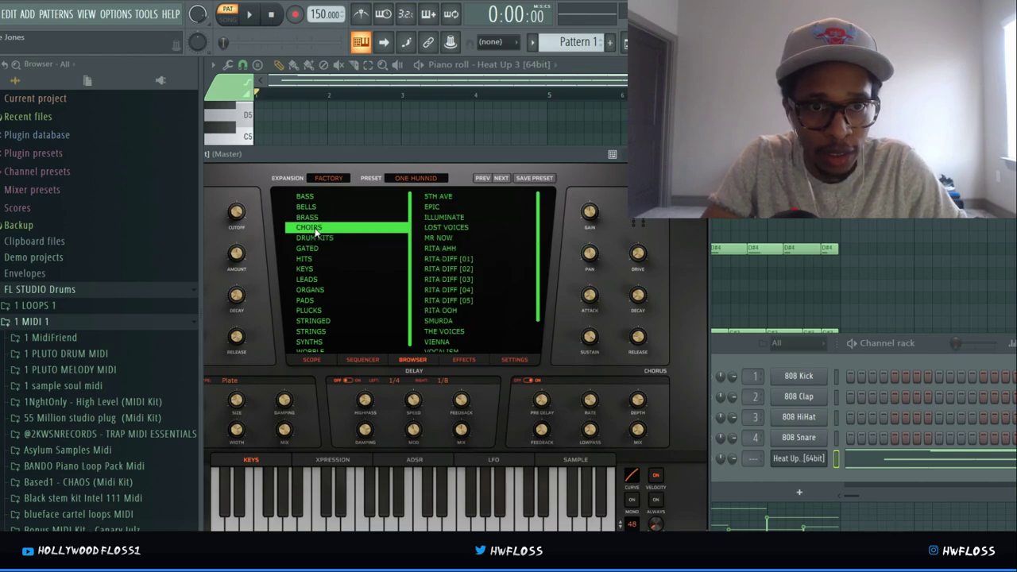
pyautogui.click(432, 198)
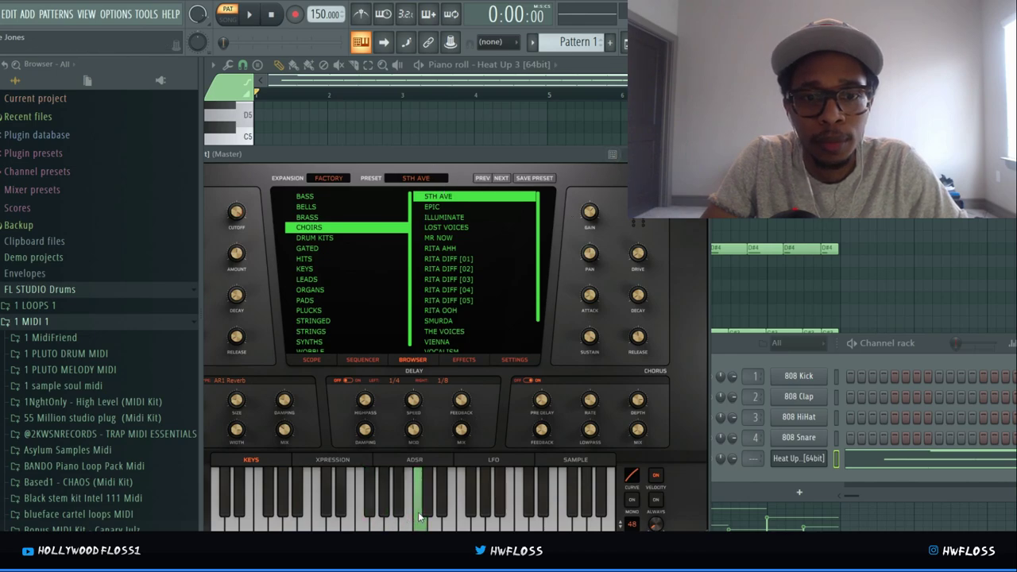
pyautogui.click(248, 14)
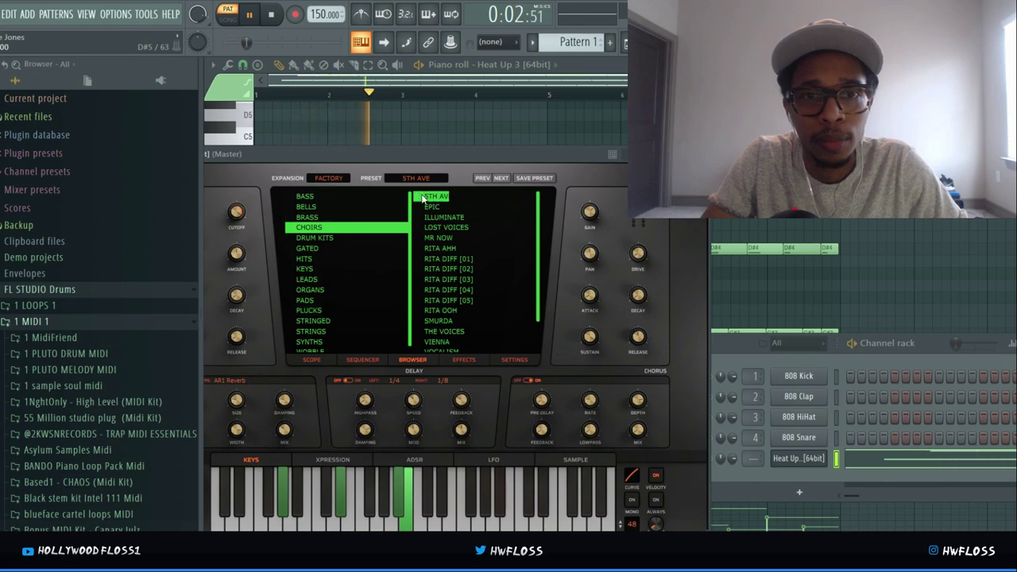
pyautogui.click(273, 16)
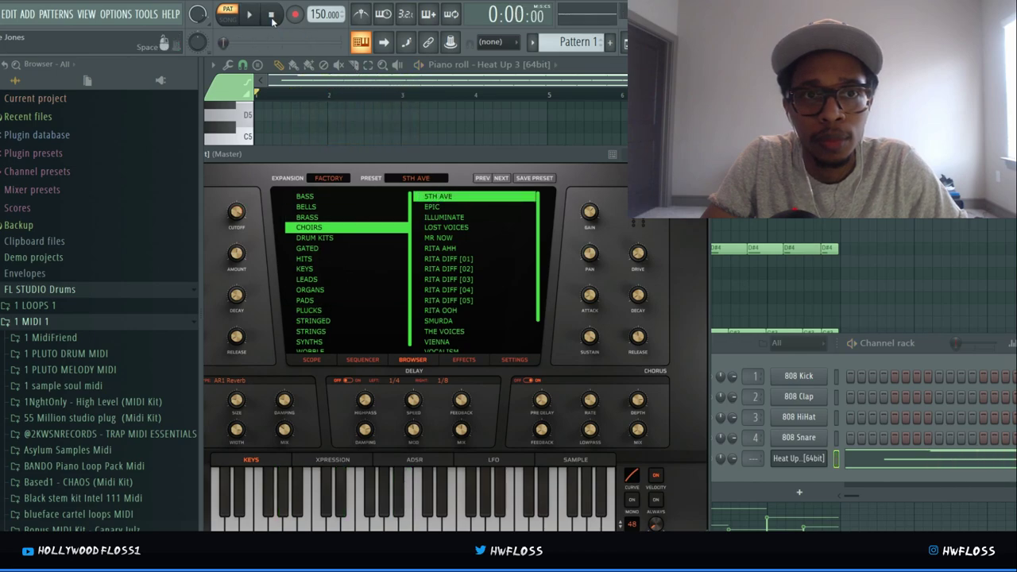
pyautogui.click(249, 14)
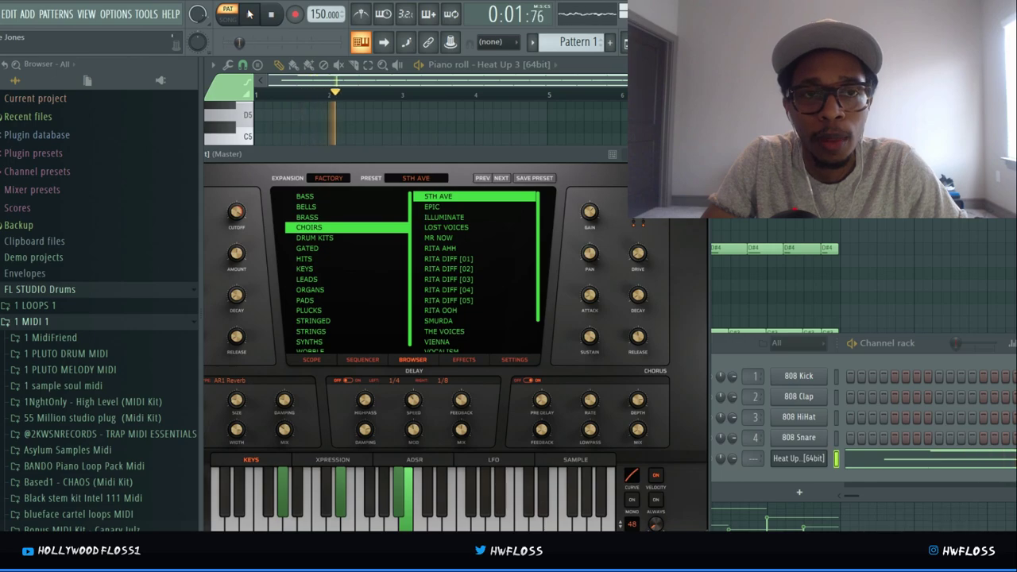
pyautogui.click(272, 16)
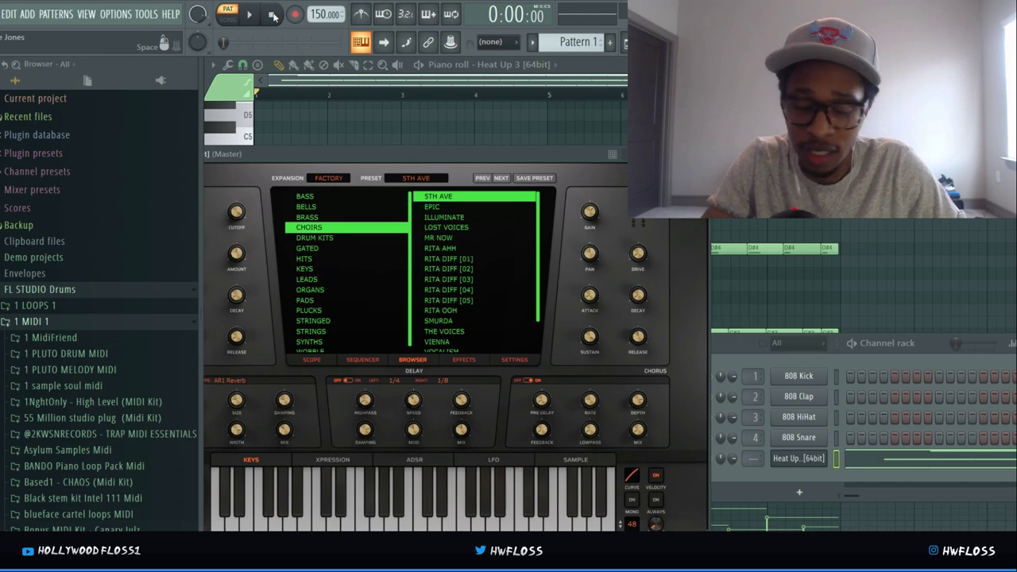
# - Load the ILLUMINATE choir preset and audition it with Pattern 1 and a single black-key note
pyautogui.click(440, 217)
pyautogui.click(247, 15)
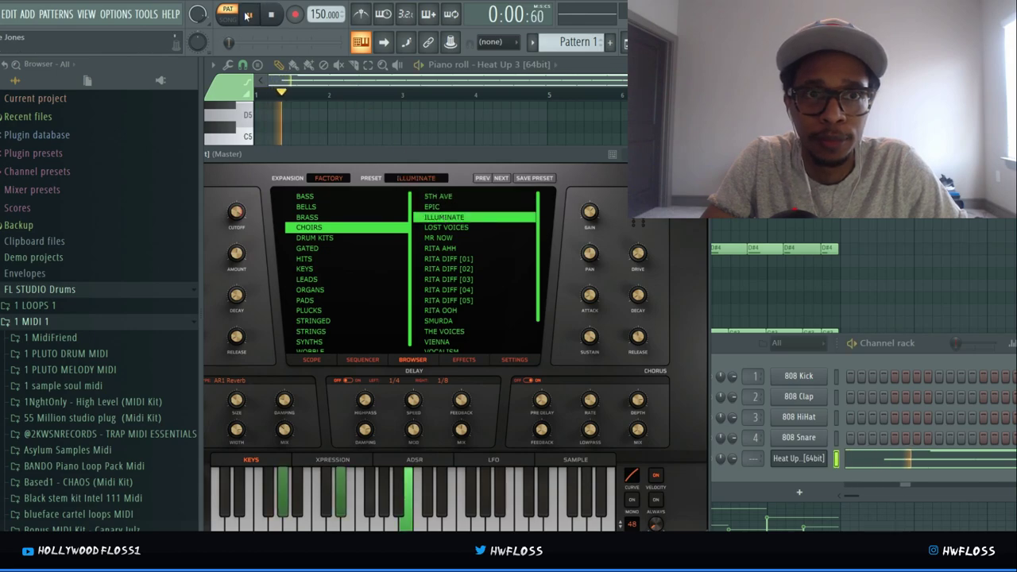
pyautogui.click(270, 15)
pyautogui.click(430, 220)
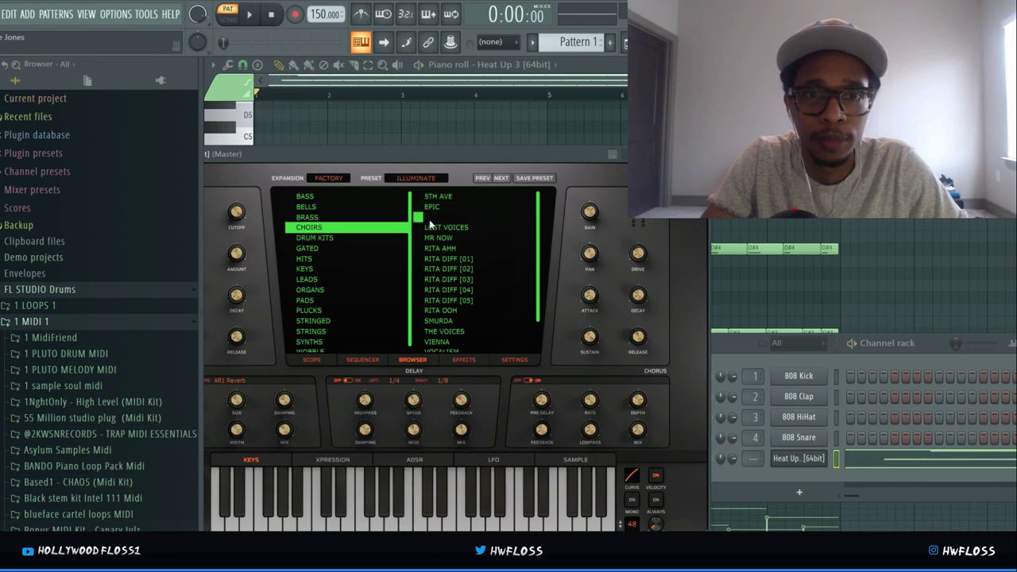
pyautogui.click(443, 509)
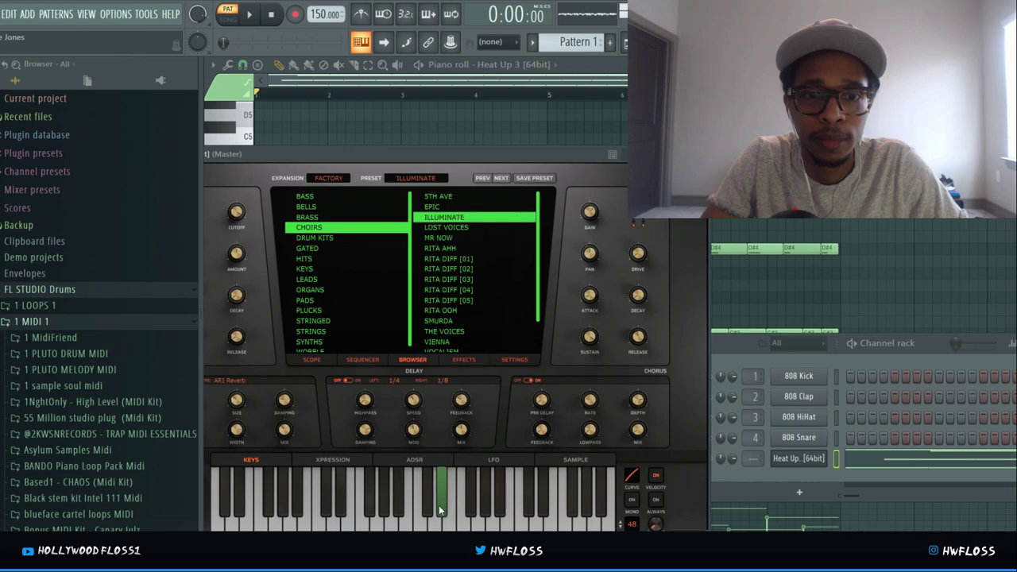
pyautogui.press('space')
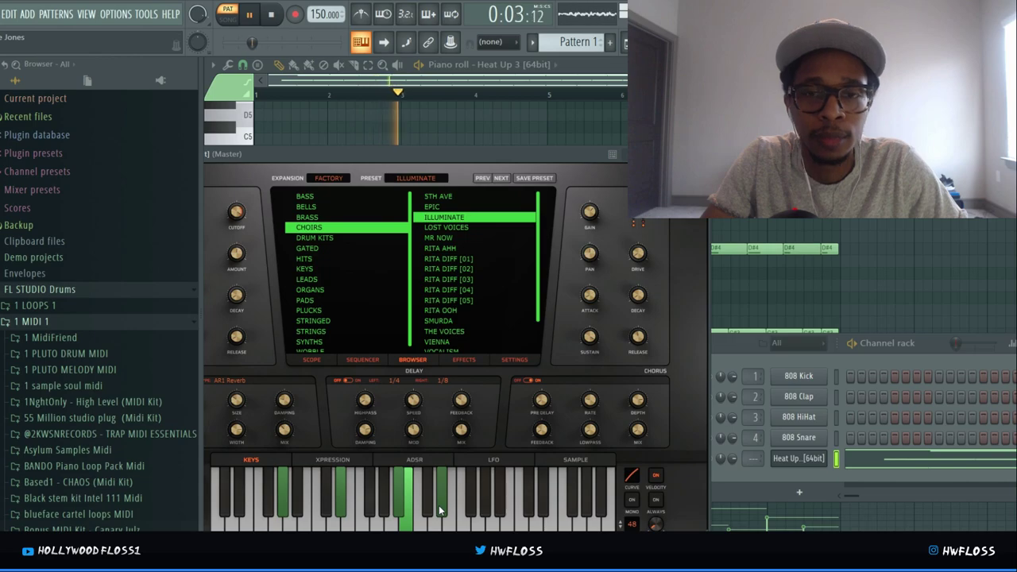
pyautogui.press('space')
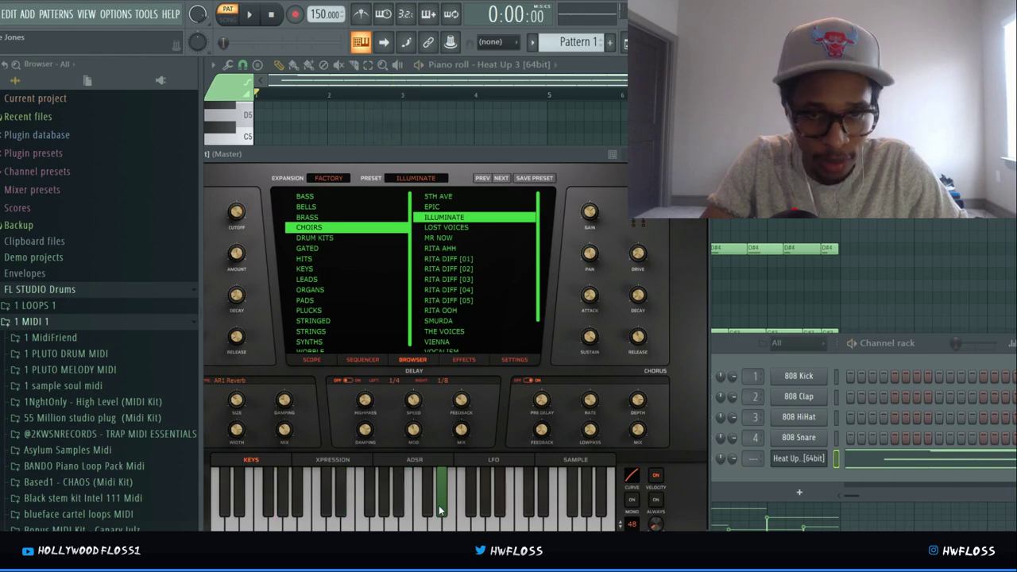
# - Audition the RITA AHH and RITA OOH choir presets with a keyboard note and Pattern 1 for each
pyautogui.click(447, 248)
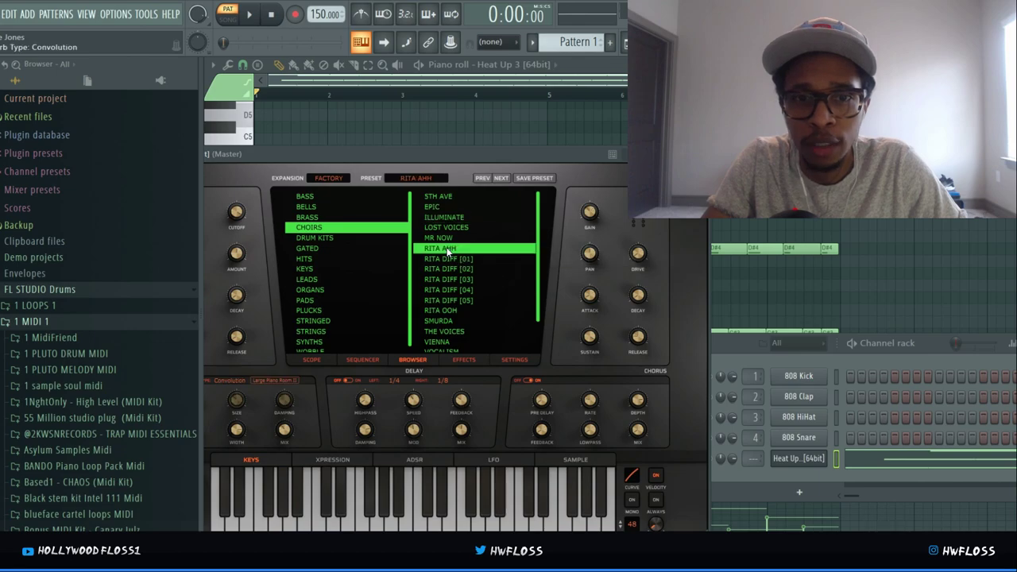
pyautogui.click(369, 480)
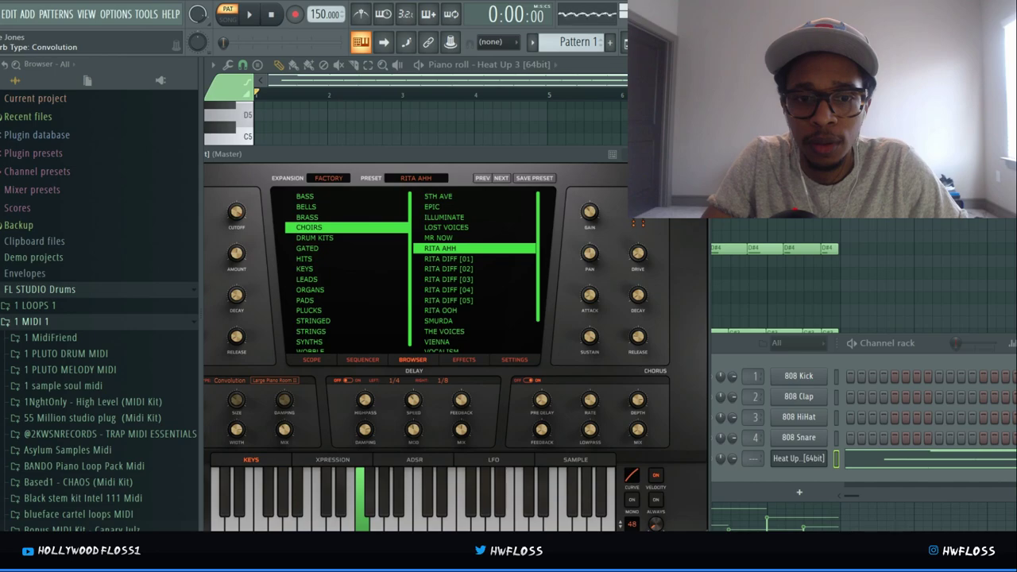
pyautogui.press('space')
pyautogui.press('space')
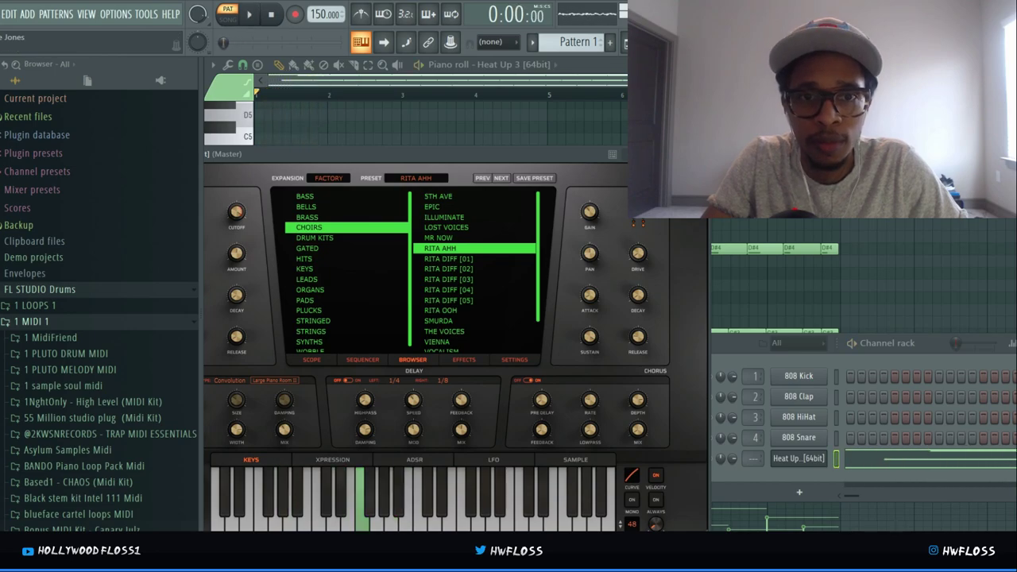
pyautogui.click(441, 312)
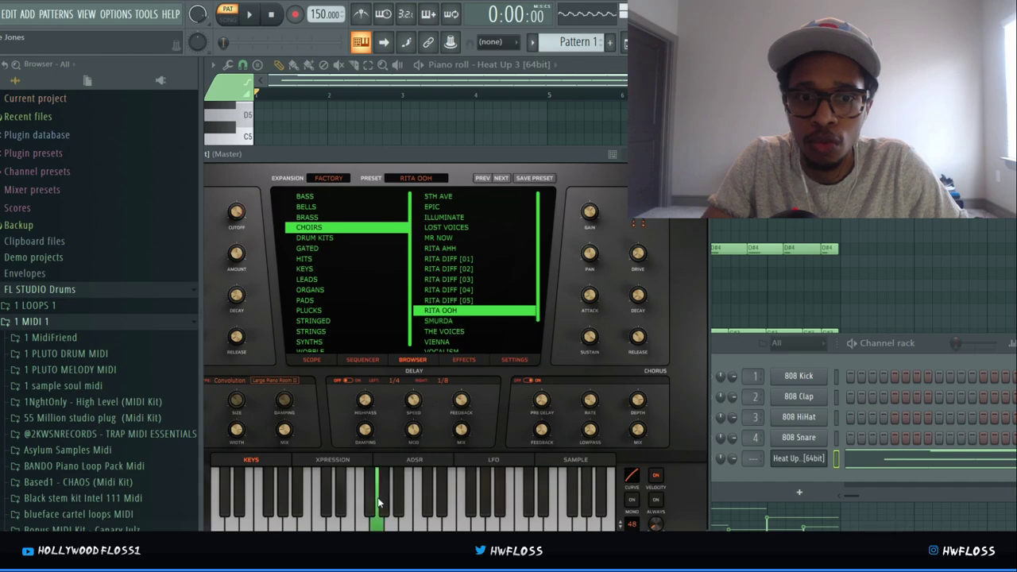
pyautogui.press('space')
pyautogui.press('space')
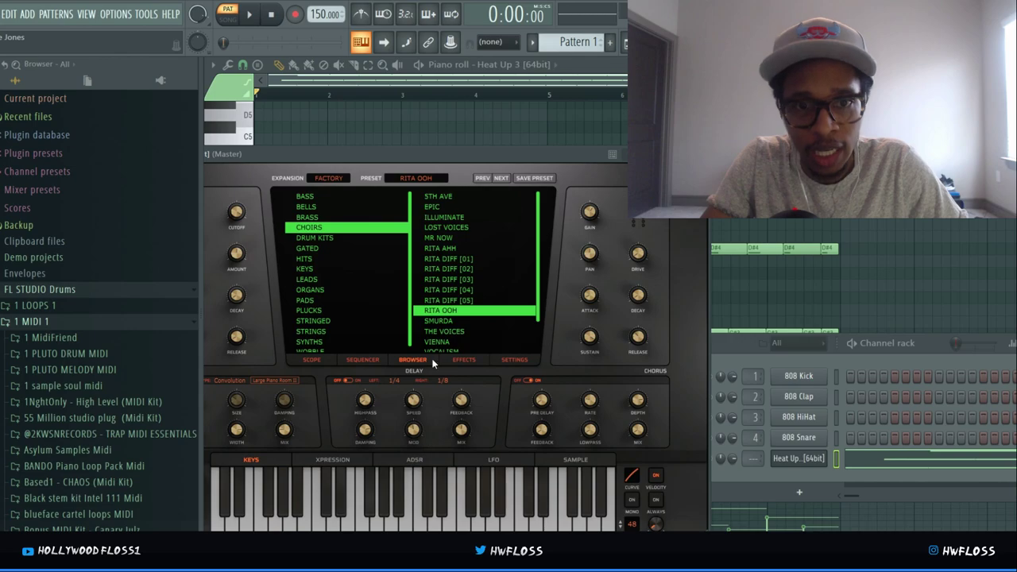
# - Load the SMURDA choir preset and play a note with it on the keyboard
pyautogui.click(444, 322)
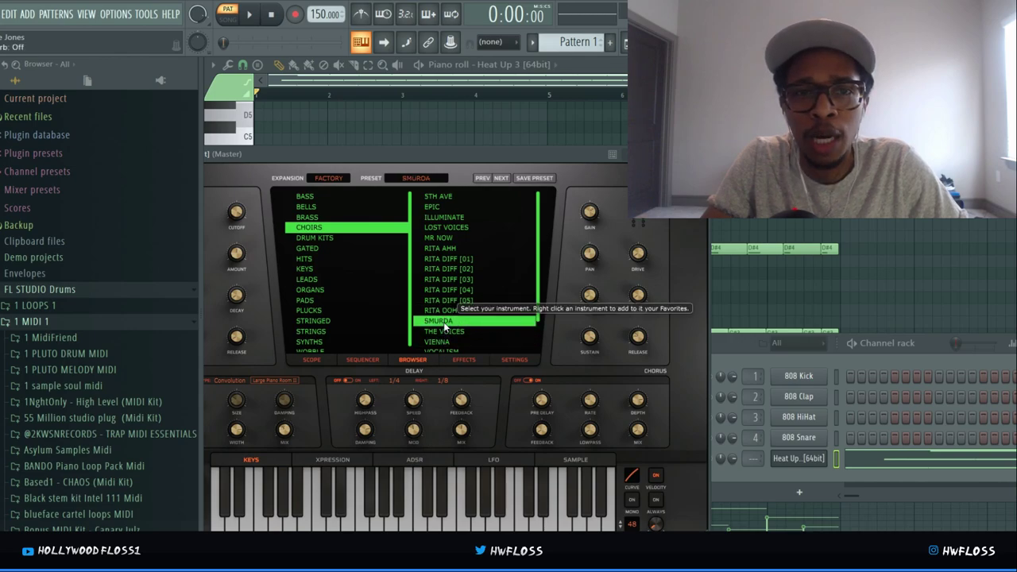
pyautogui.click(464, 480)
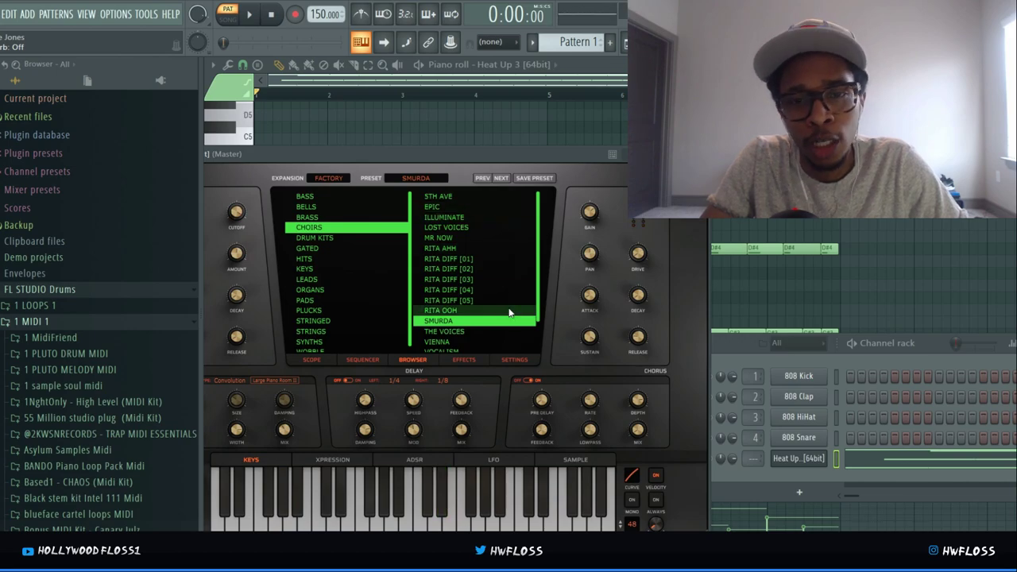
# - Load the VIENNA preset from the CHOIRS category and audition it with a black-key note and Pattern 1
pyautogui.moveTo(537, 314); pyautogui.dragTo(538, 347)
pyautogui.click(449, 305)
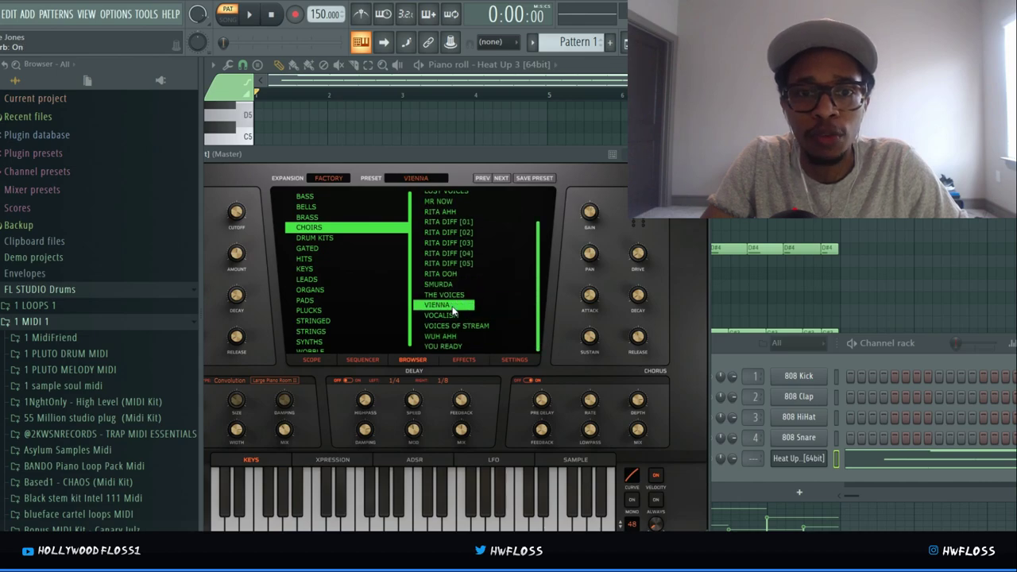
pyautogui.click(338, 506)
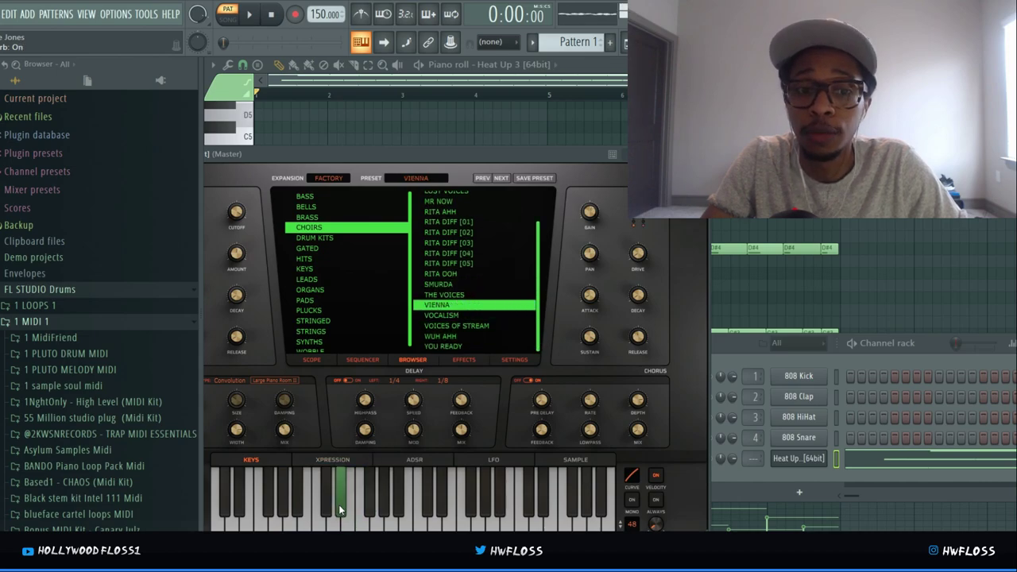
pyautogui.press('space')
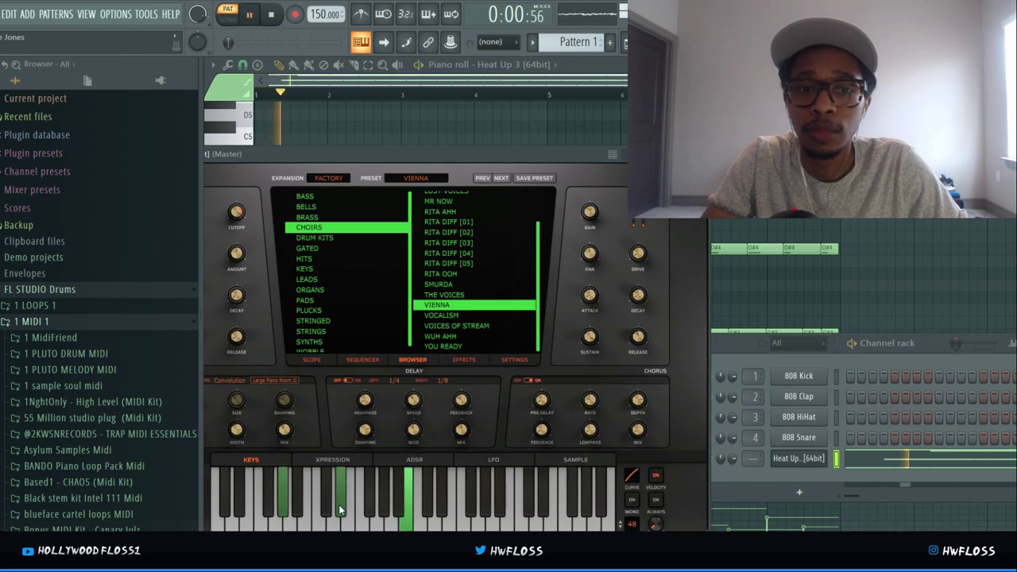
pyautogui.press('space')
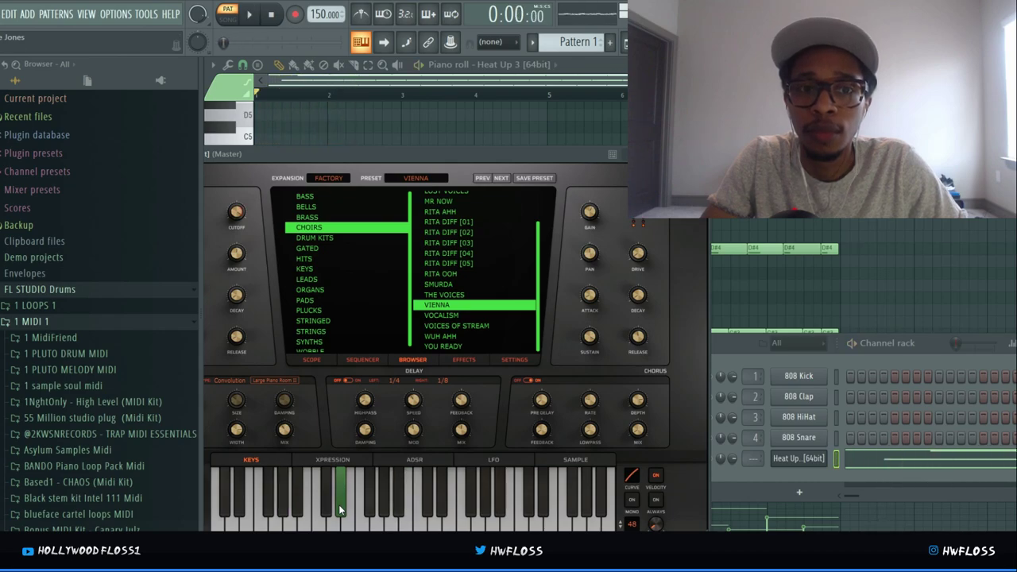
# - Load DRUM KIT 01 from the DRUM KITS category and play its sounds across the lower half of the keyboard
pyautogui.click(321, 236)
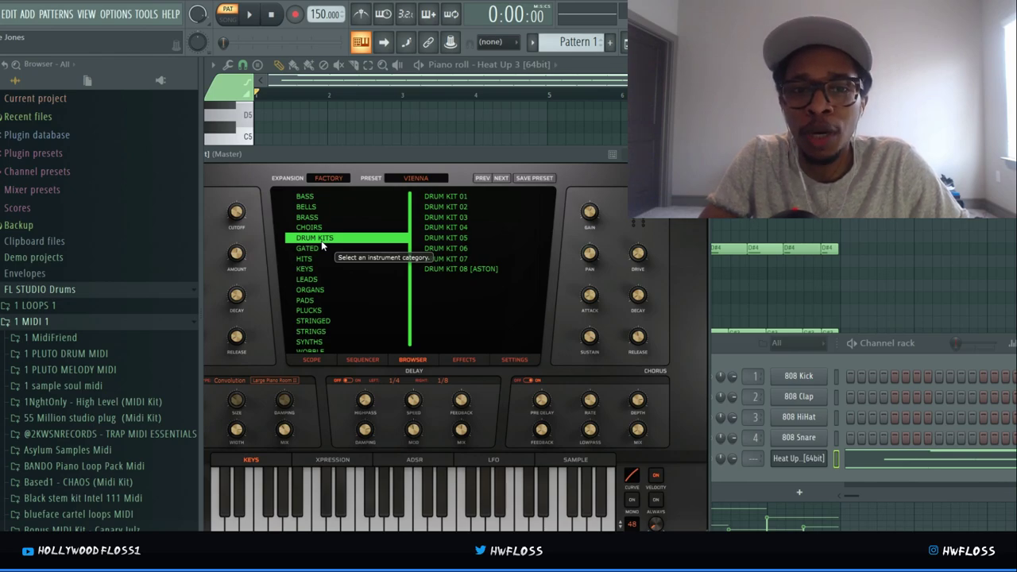
pyautogui.click(447, 196)
pyautogui.click(350, 499)
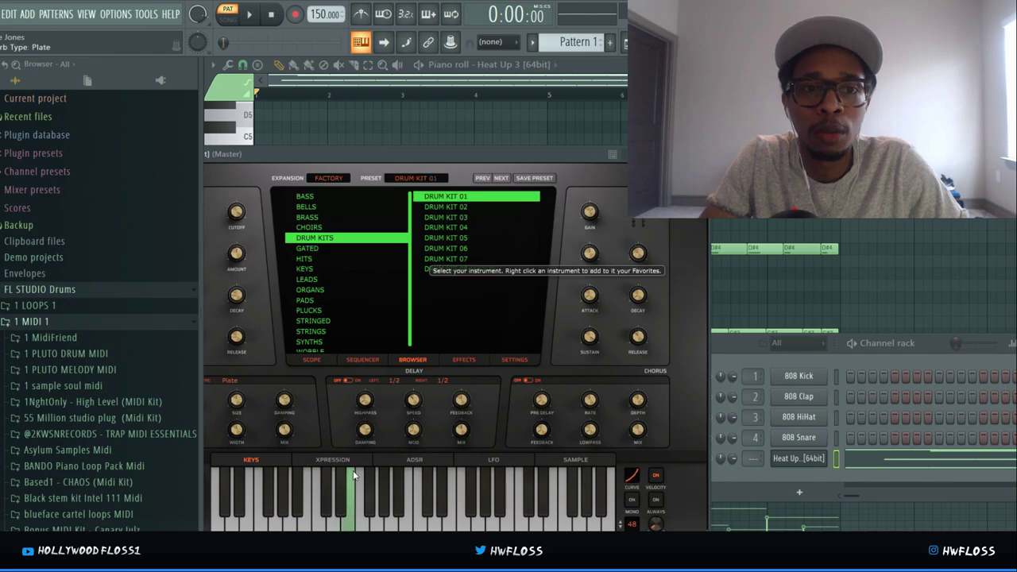
pyautogui.moveTo(351, 499); pyautogui.dragTo(230, 524)
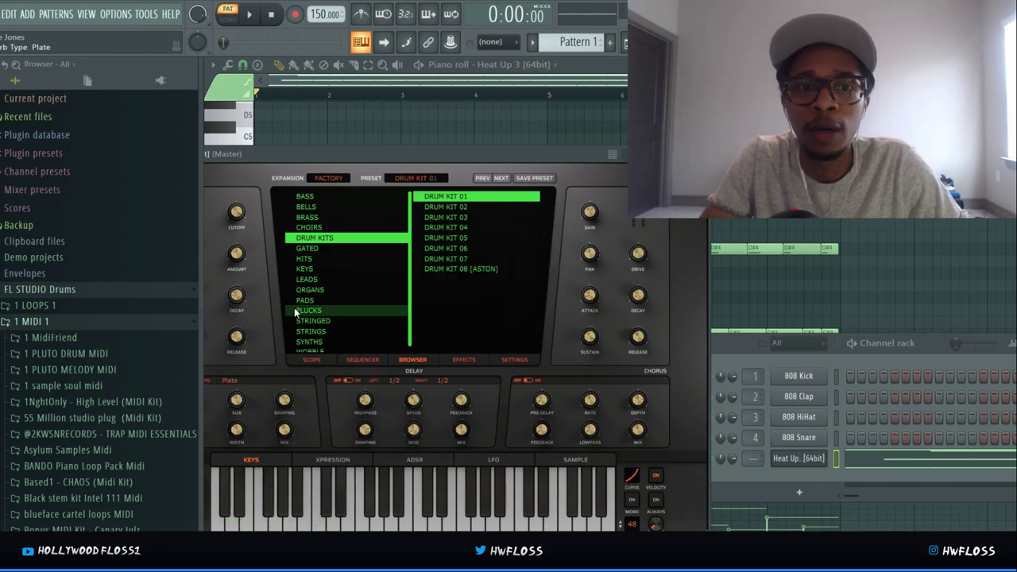
# - Load the BUG COPTER preset from the GATED category and play a black-key note with it
pyautogui.click(314, 247)
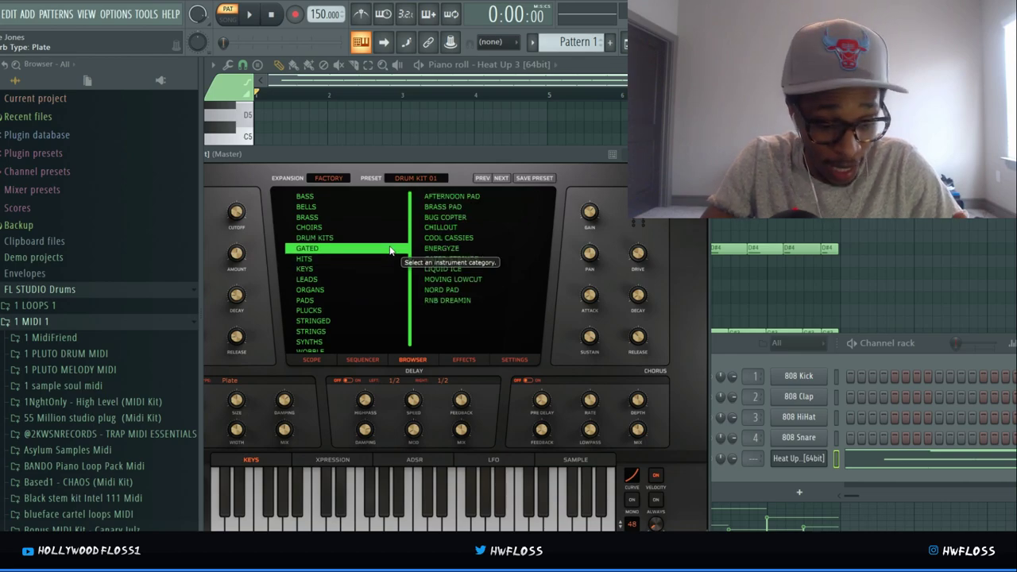
pyautogui.click(459, 217)
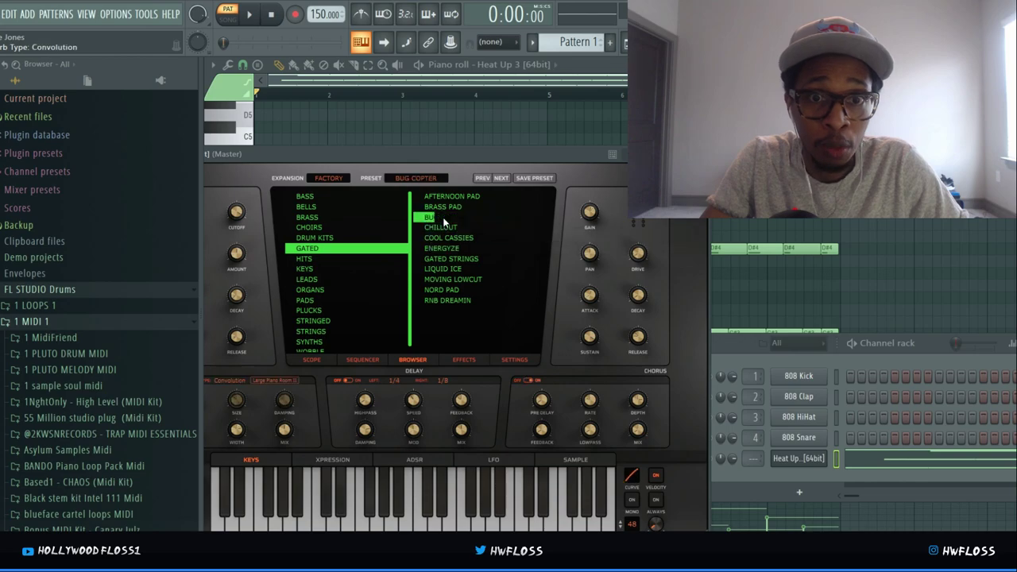
pyautogui.click(402, 497)
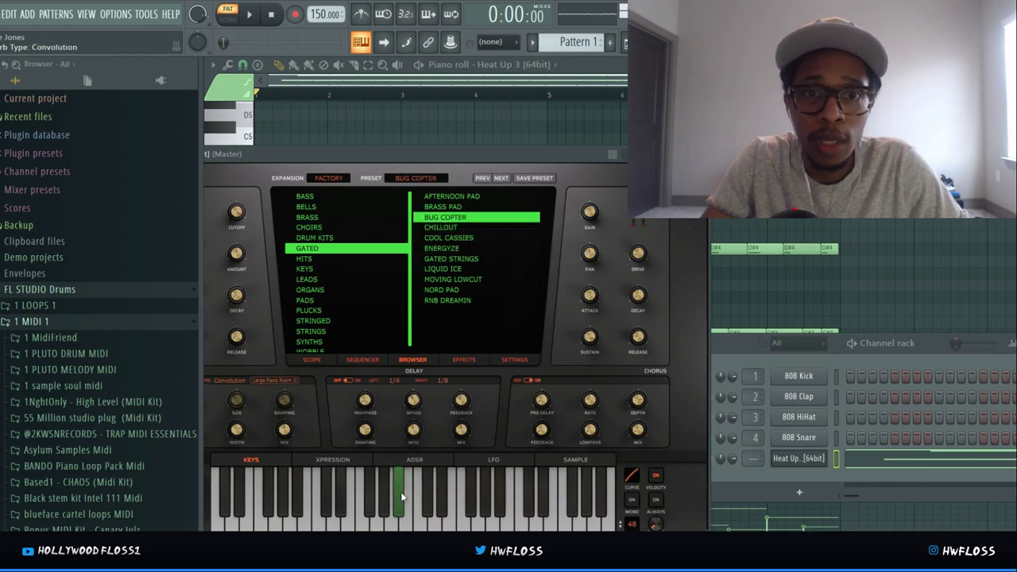
# - Load the AFTERNOON PAD gated preset and audition it with a keyboard note and Pattern 1
pyautogui.click(455, 198)
pyautogui.click(400, 503)
pyautogui.press('space')
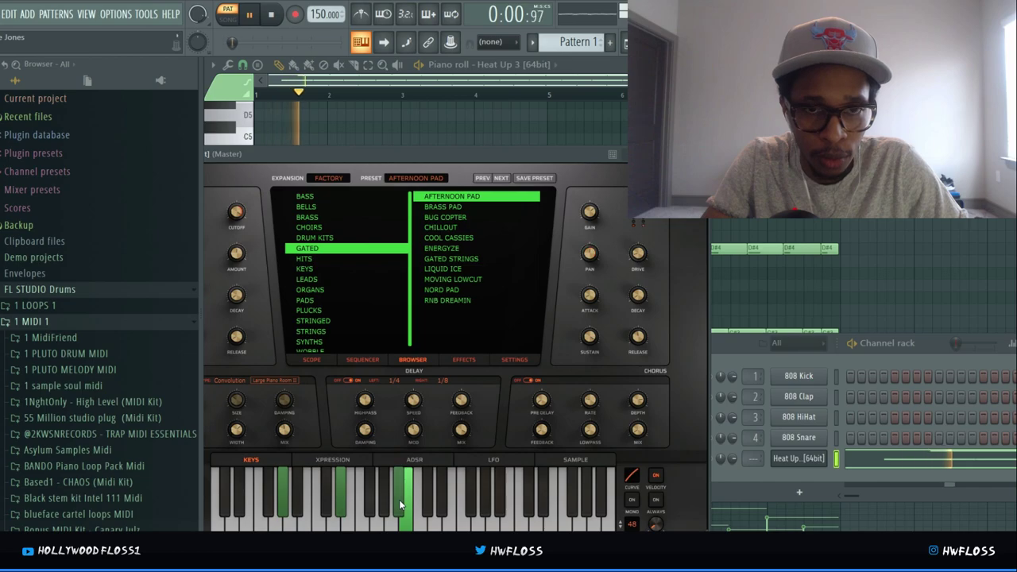
pyautogui.press('space')
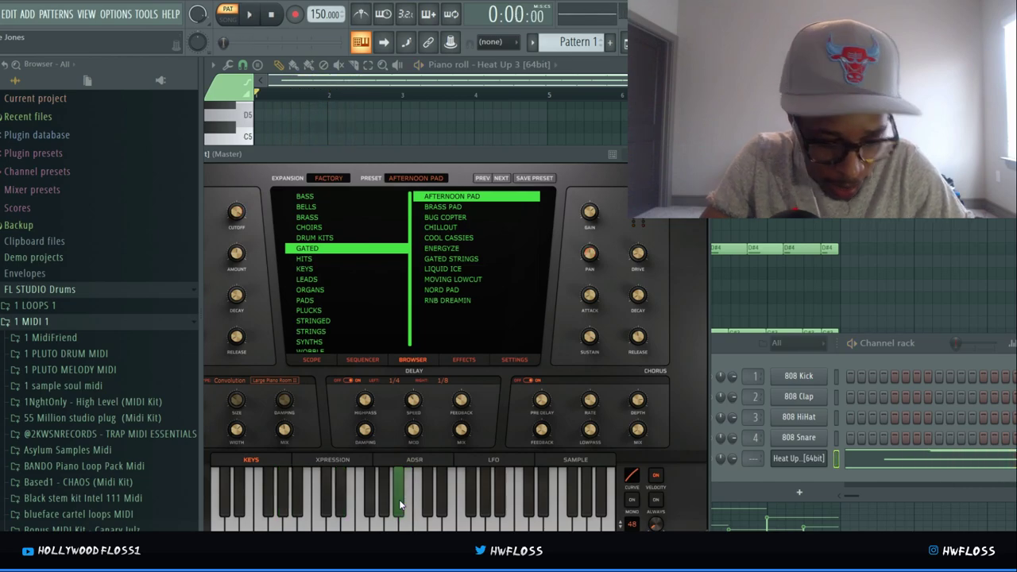
# - Load the COOL CASSIES gated preset and play Pattern 1 with it
pyautogui.click(436, 239)
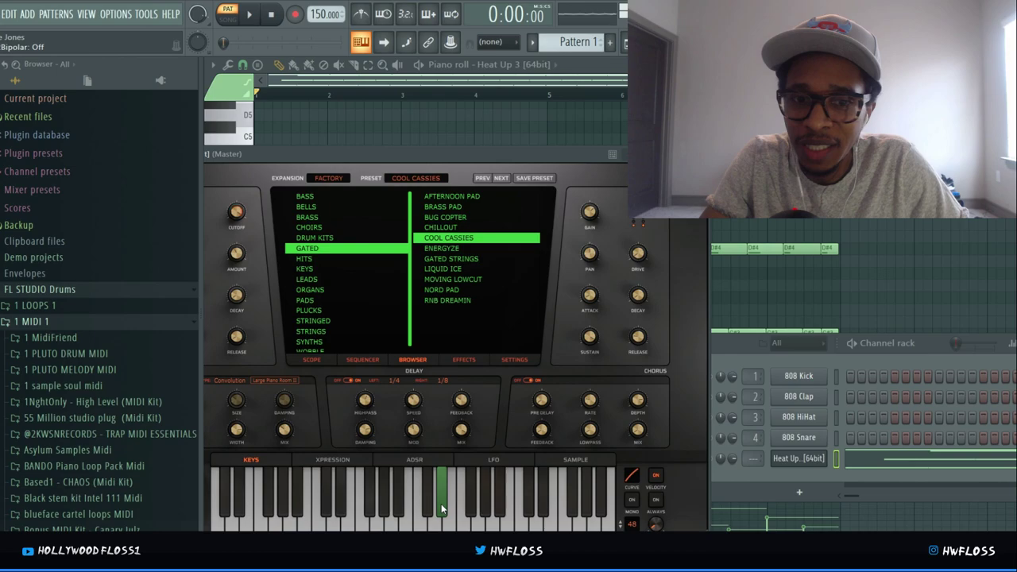
pyautogui.press('space')
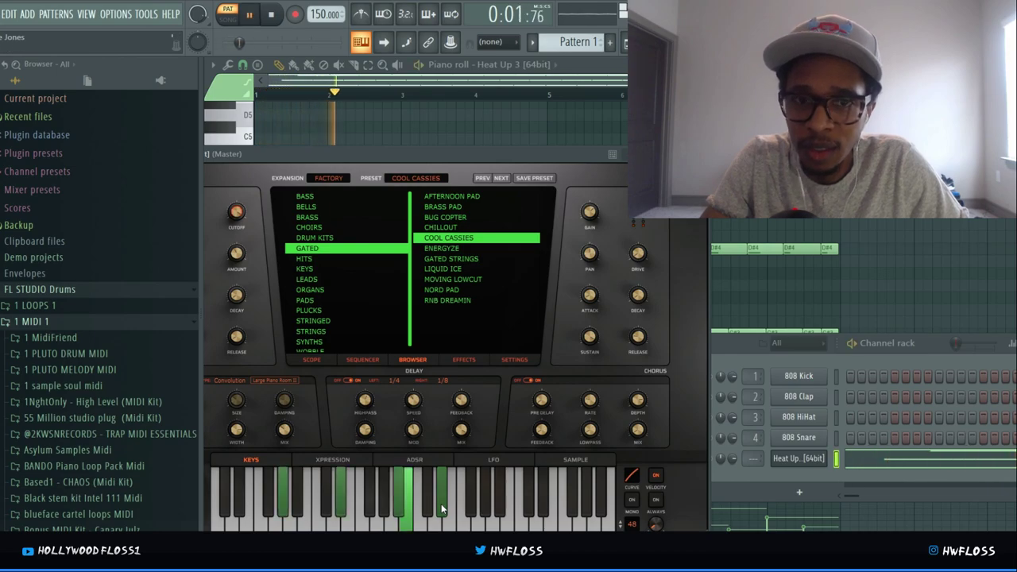
pyautogui.press('space')
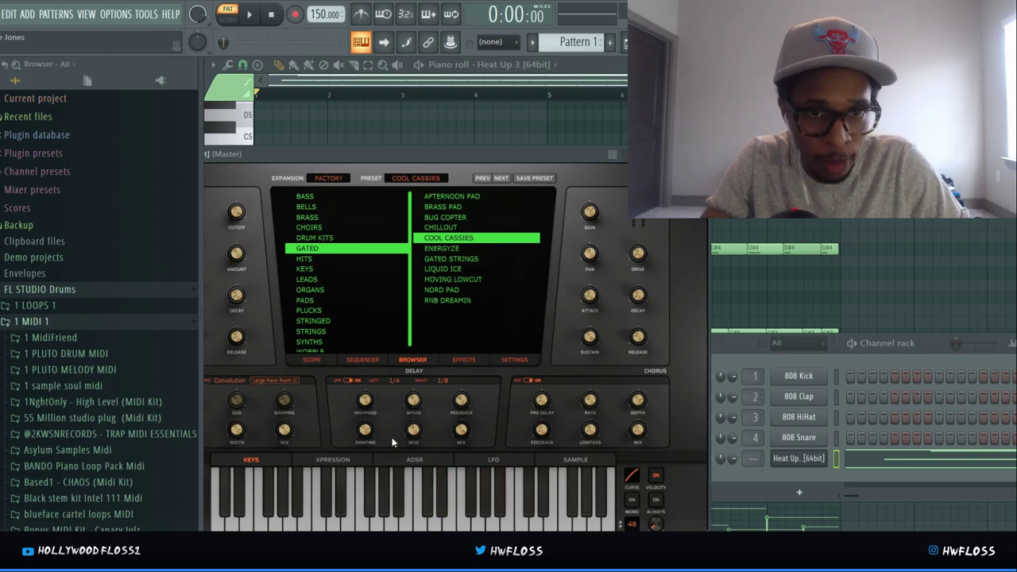
# - Load the DRAGON ORCHESTRA and GETTIN READY presets from the HITS category, playing several keyboard notes with GETTIN READY
pyautogui.click(304, 262)
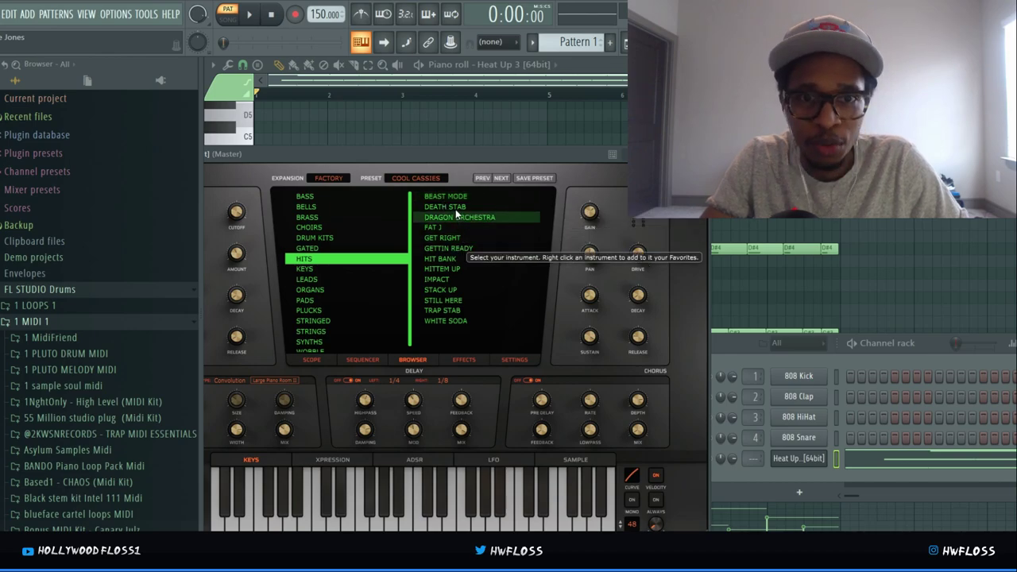
pyautogui.click(458, 219)
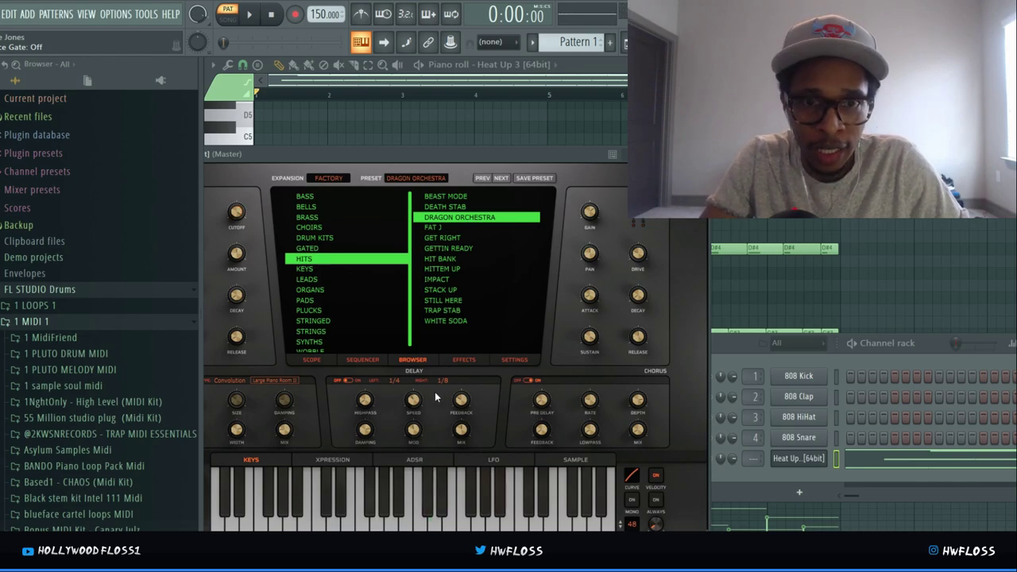
pyautogui.click(449, 248)
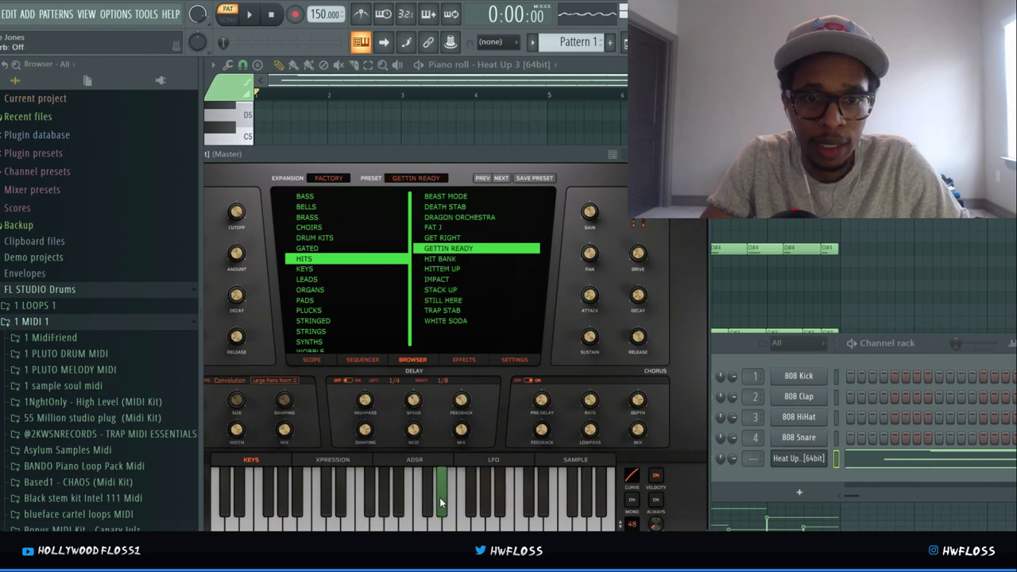
pyautogui.moveTo(439, 497); pyautogui.dragTo(387, 513)
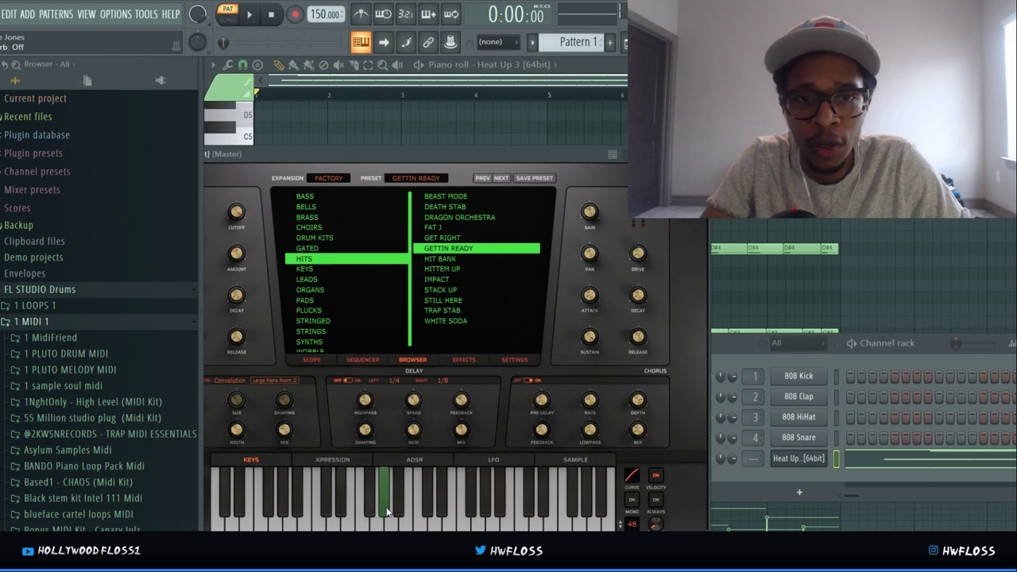
pyautogui.moveTo(379, 498); pyautogui.dragTo(379, 498)
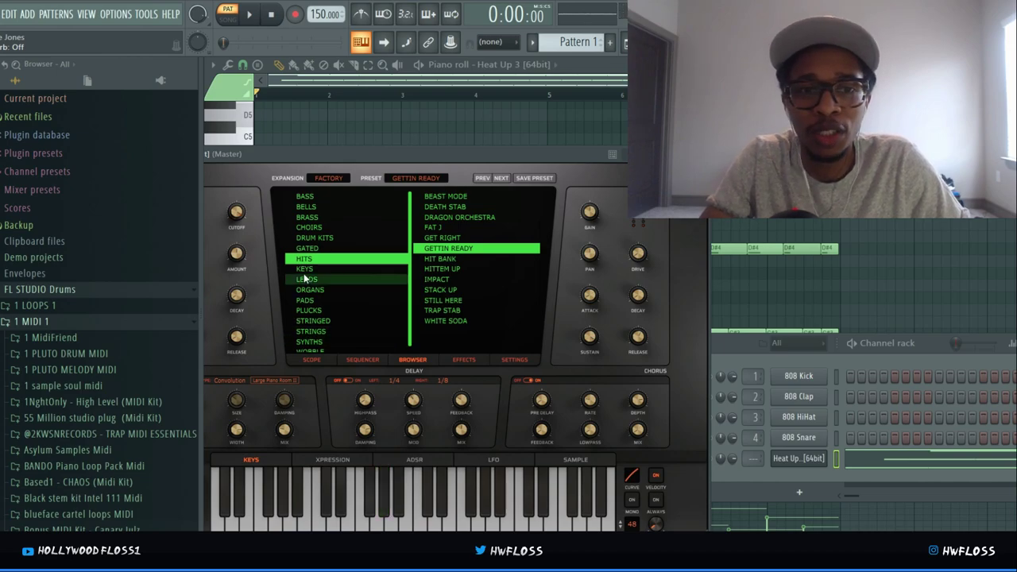
# - Load the DIAMOND preset from the KEYS category and audition it with two plays of Pattern 1 and a keyboard note
pyautogui.click(306, 272)
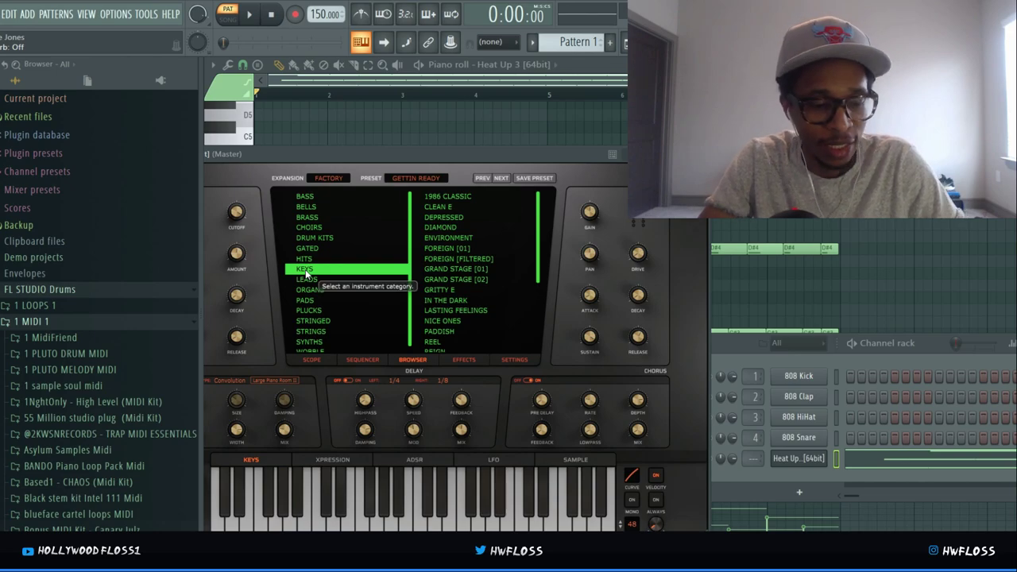
pyautogui.click(441, 230)
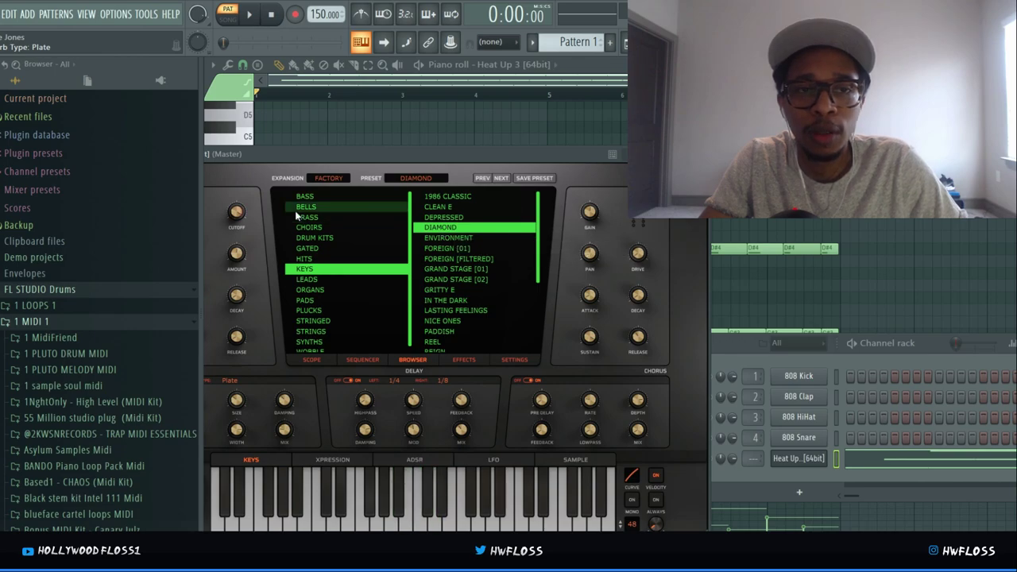
pyautogui.click(247, 17)
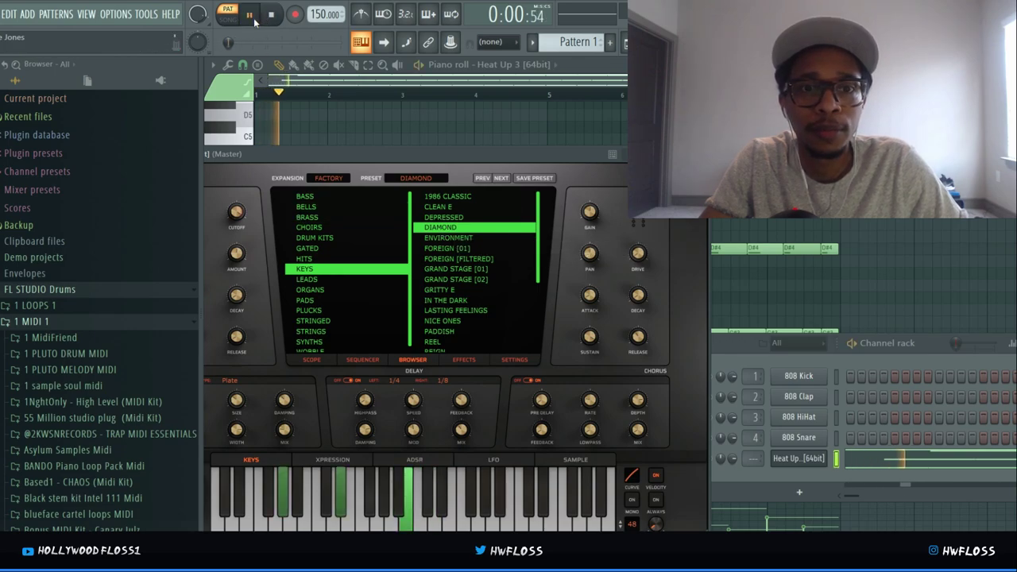
pyautogui.press('space')
pyautogui.click(435, 507)
pyautogui.press('space')
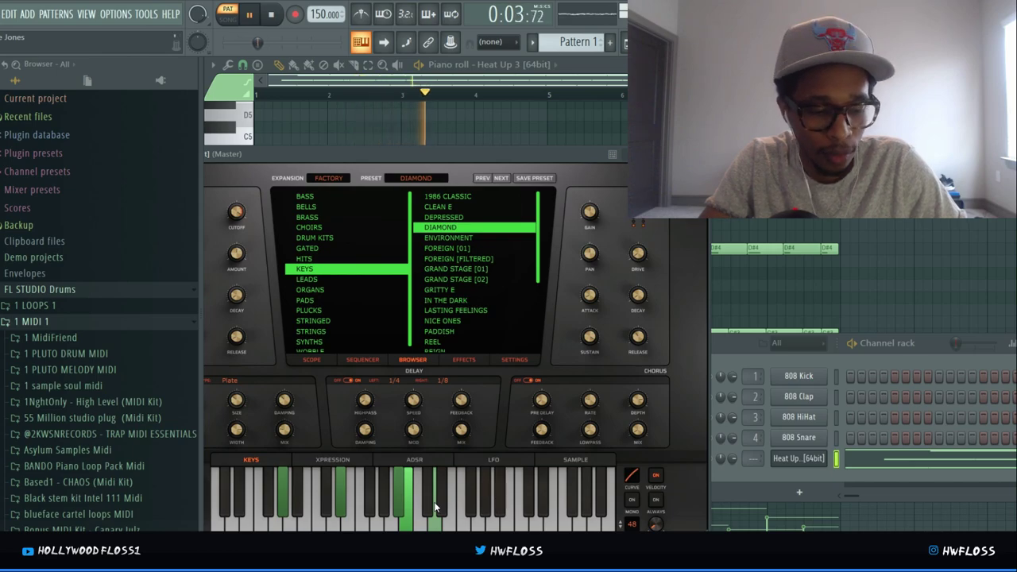
pyautogui.press('space')
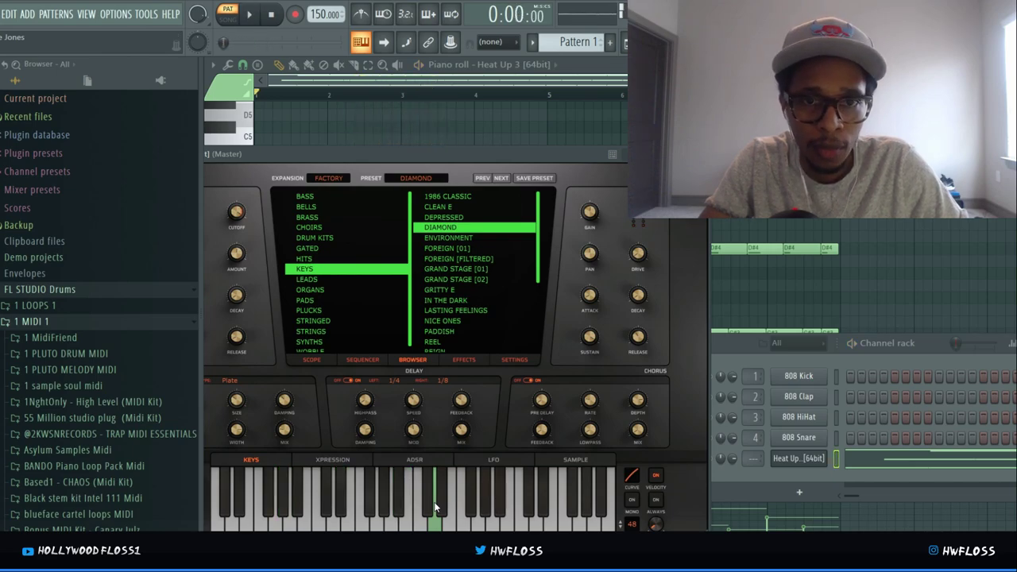
# - Load the GRAND STAGE [01] keys preset and play Pattern 1 with it
pyautogui.click(463, 272)
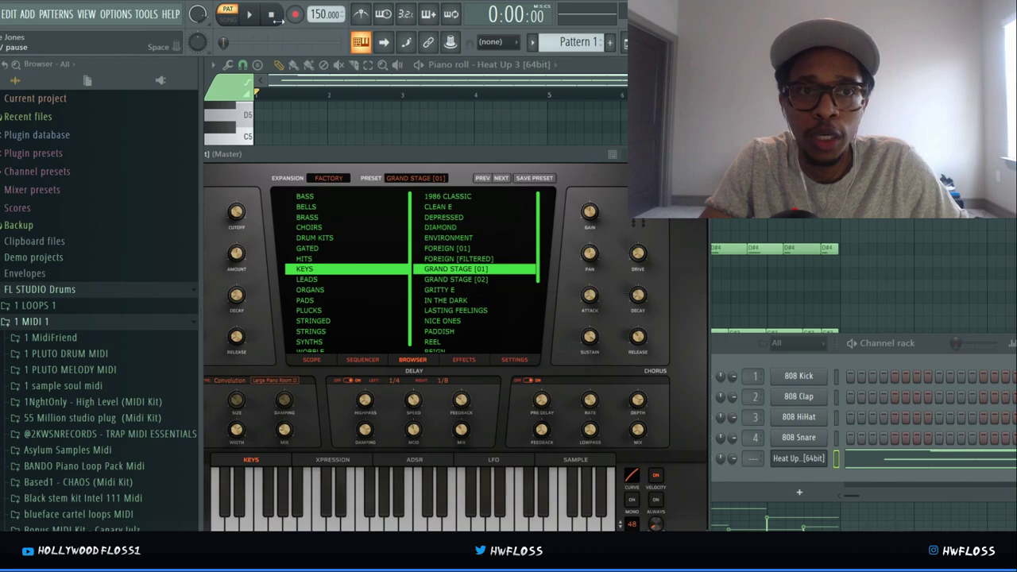
pyautogui.click(258, 24)
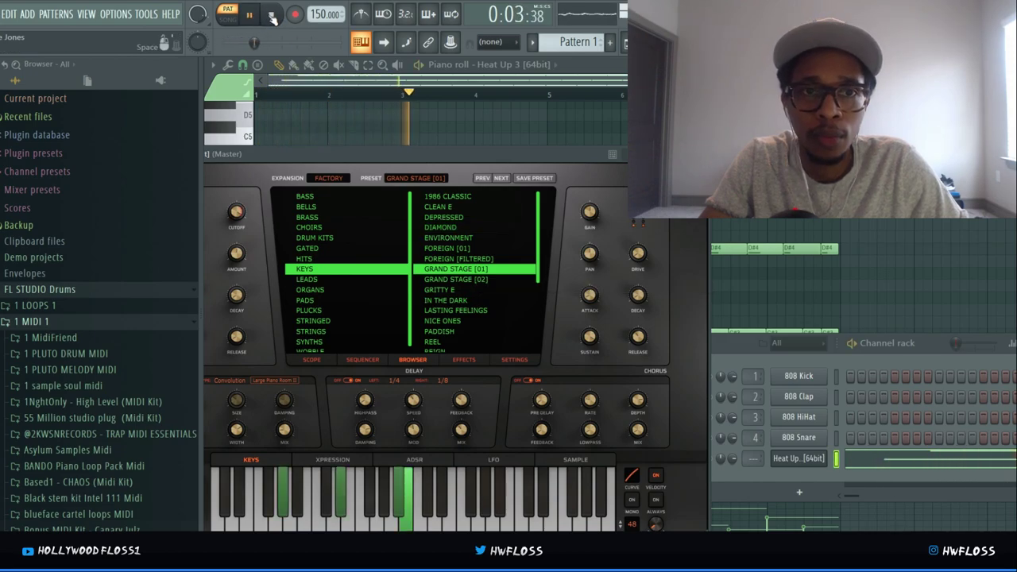
pyautogui.click(272, 16)
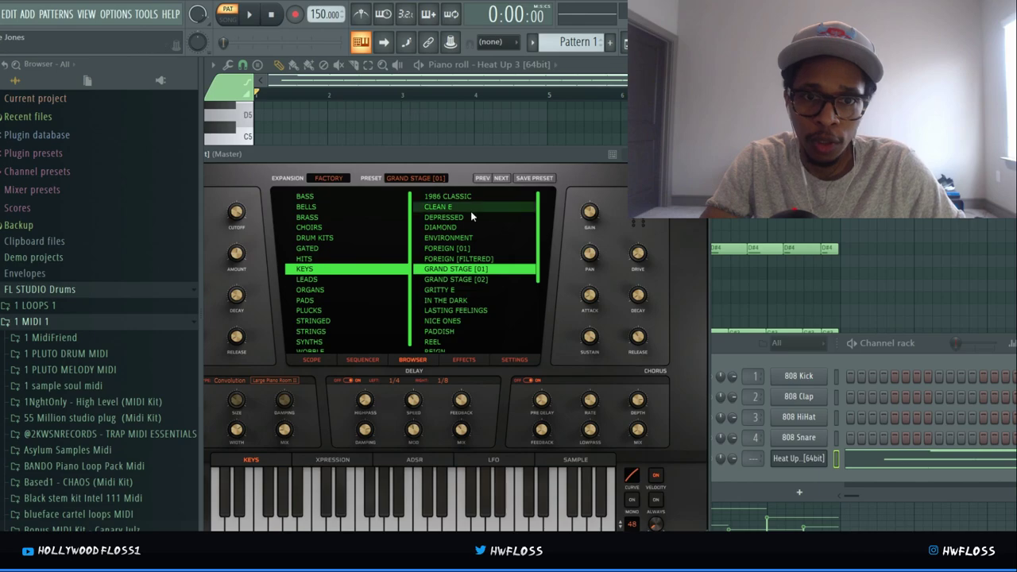
# - Load the RIVERS [01] keys preset and play Pattern 1 with it twice
pyautogui.scroll(-4, 475, 254)
pyautogui.click(476, 248)
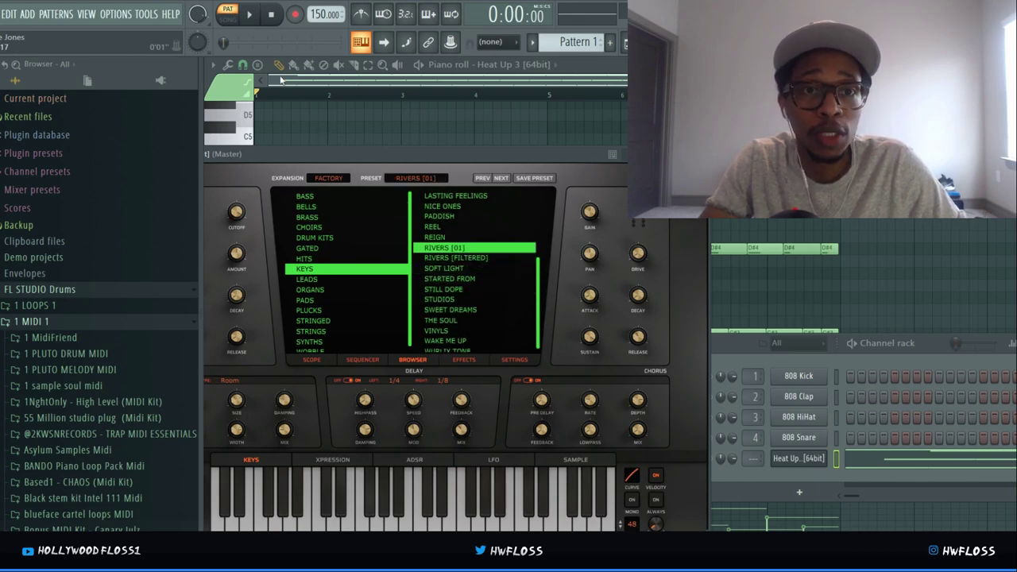
pyautogui.click(251, 16)
pyautogui.click(271, 16)
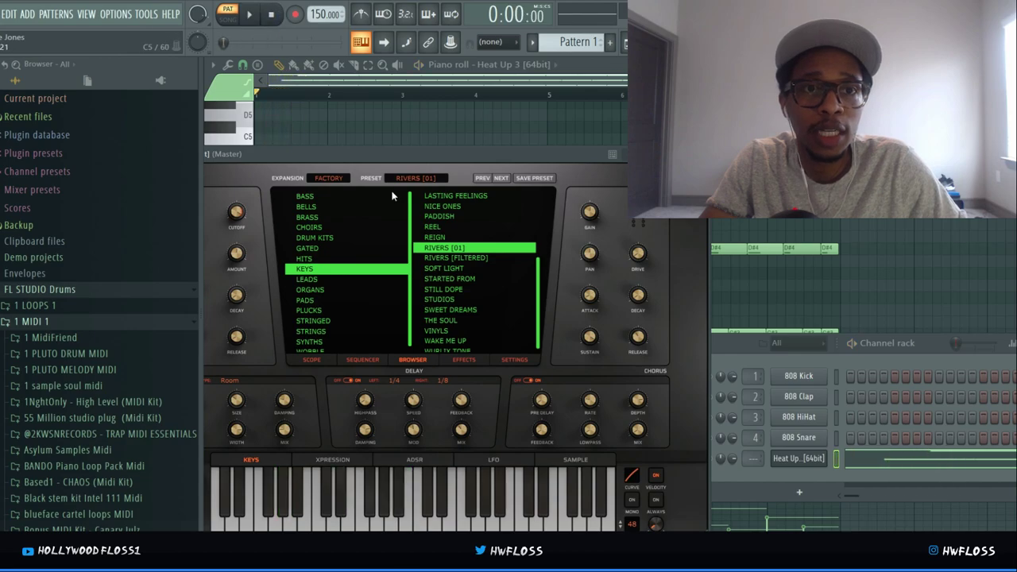
pyautogui.press('space')
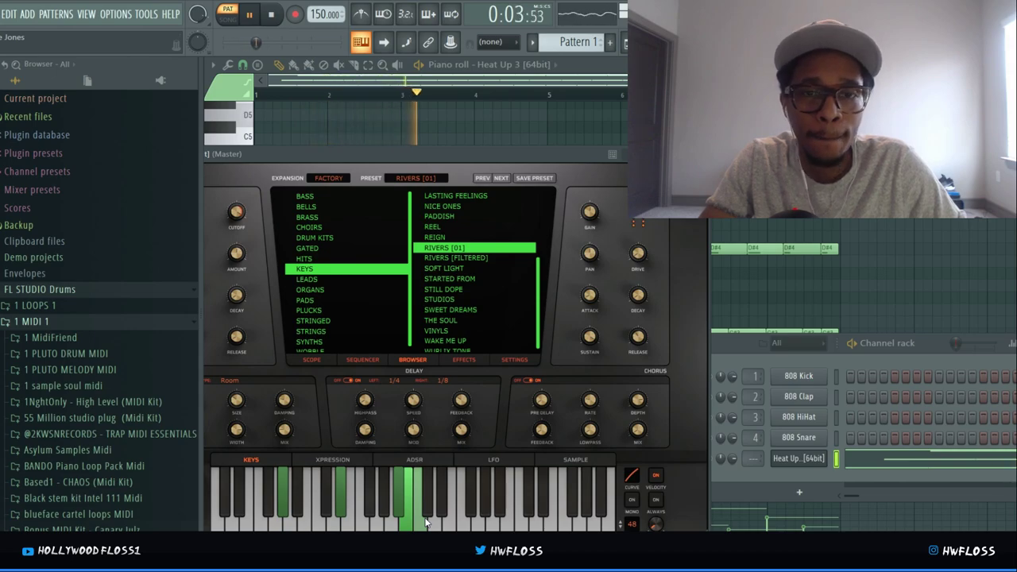
pyautogui.press('space')
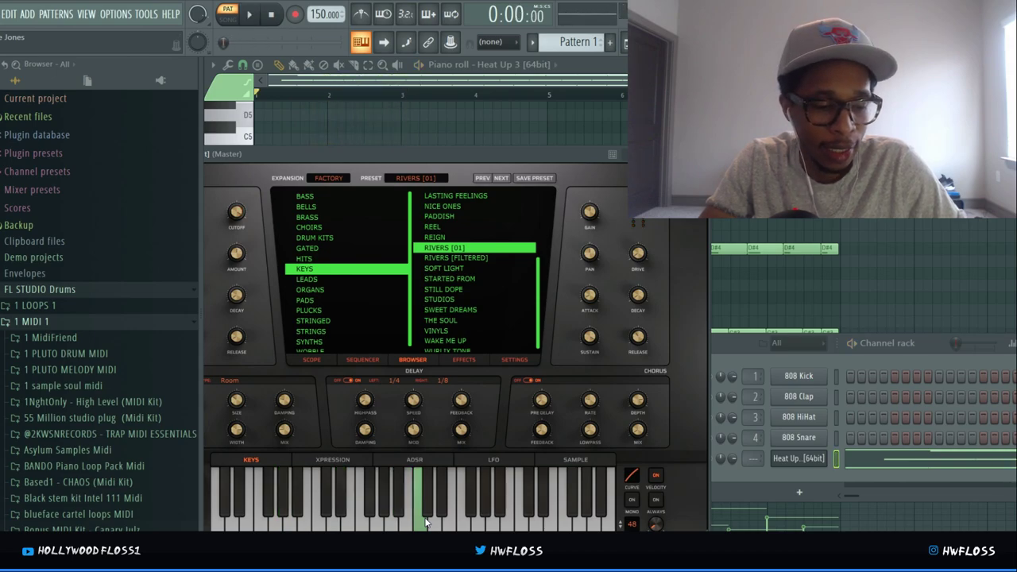
# - Load the STARTED FROM keys preset and play Pattern 1 with it
pyautogui.click(449, 279)
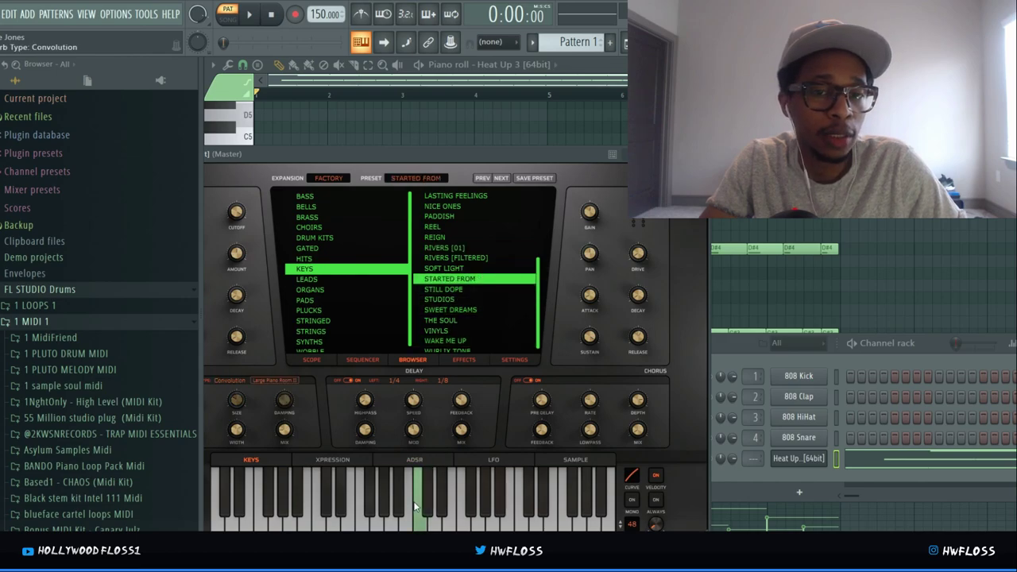
pyautogui.press('space')
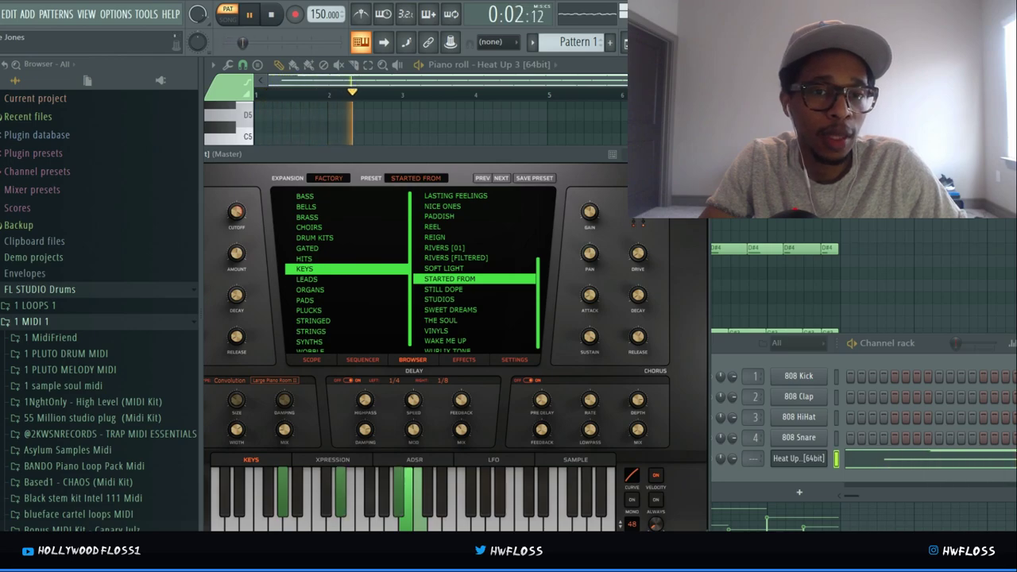
pyautogui.press('space')
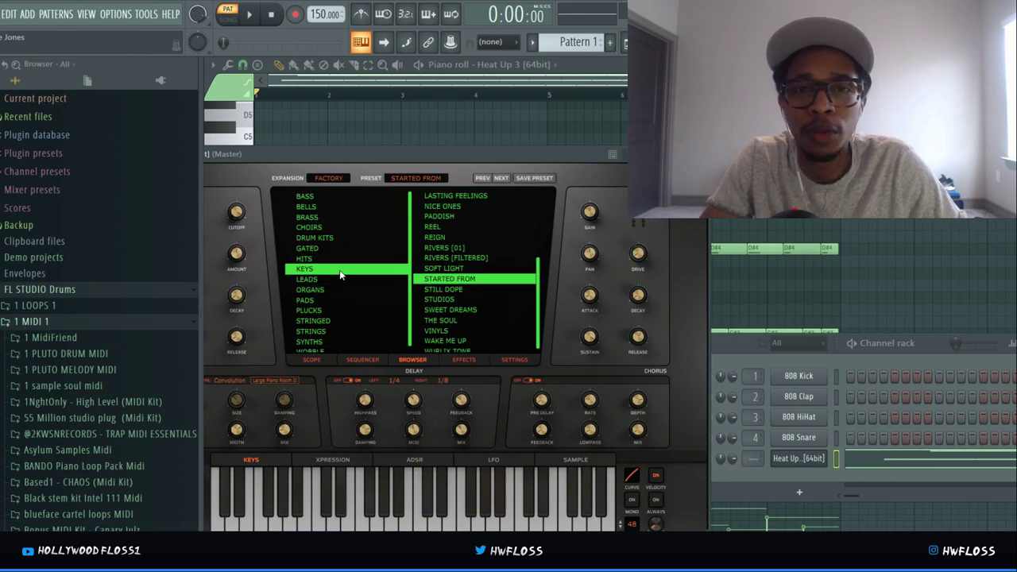
# - Load the 24K preset from the LEADS category and audition it with keyboard notes and Pattern 1
pyautogui.click(310, 279)
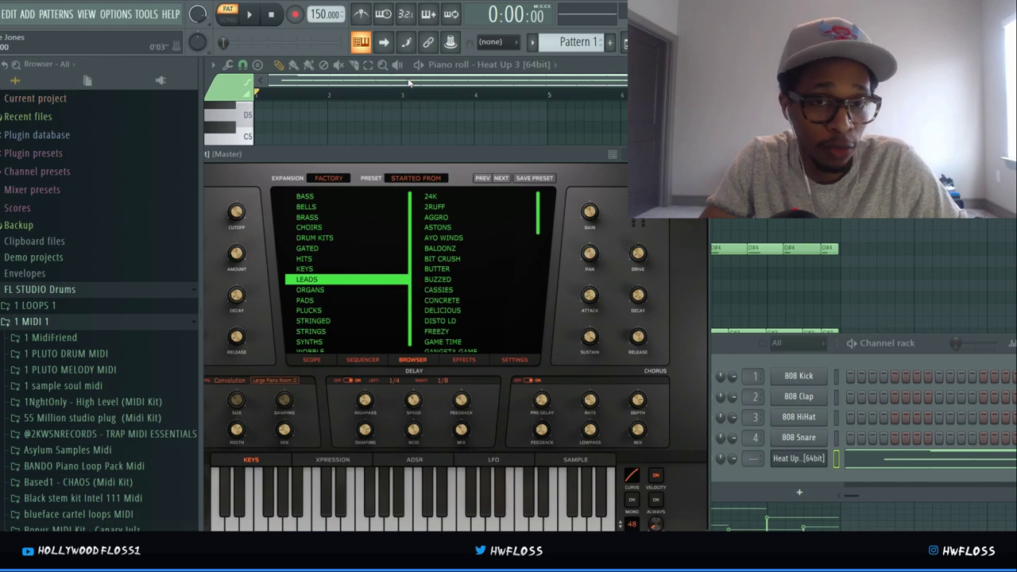
pyautogui.click(436, 198)
pyautogui.click(427, 500)
pyautogui.click(426, 508)
pyautogui.press('space')
pyautogui.press('space')
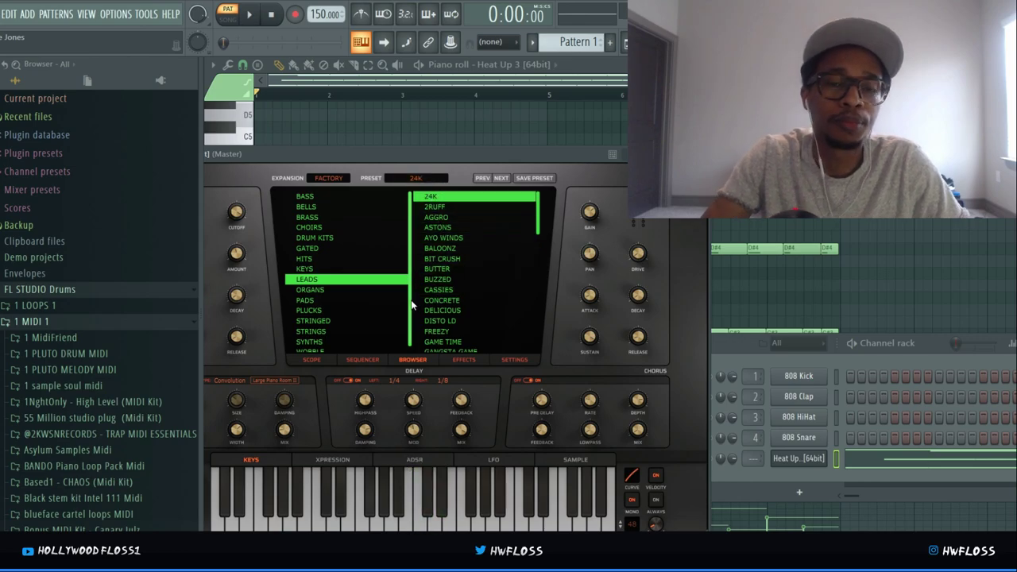
# - Play Pattern 1 again with the 24K lead and add higher notes on the plugin keyboard
pyautogui.click(429, 510)
pyautogui.press('space')
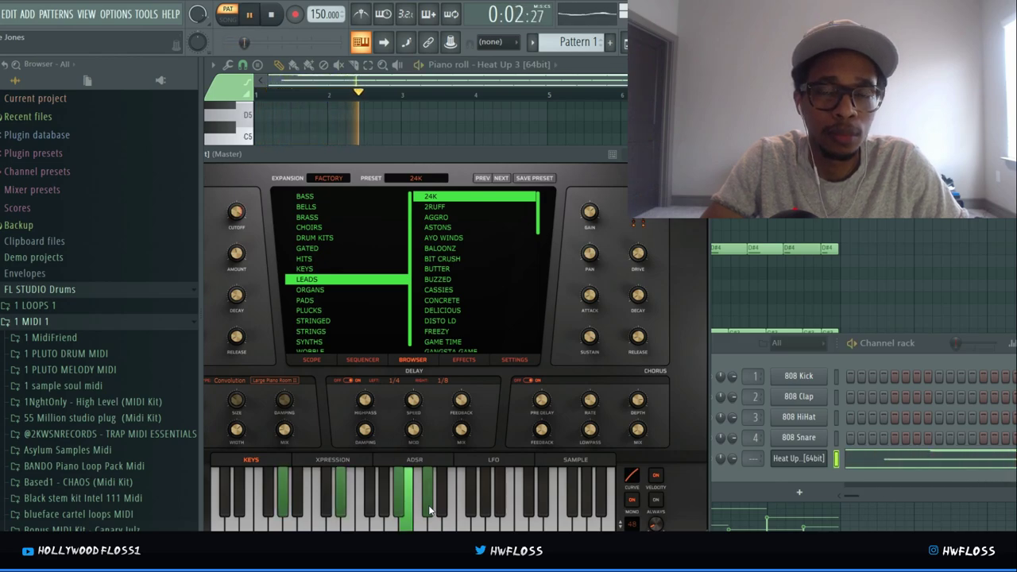
pyautogui.click(491, 499)
pyautogui.click(495, 504)
pyautogui.click(495, 504)
pyautogui.press('space')
pyautogui.click(495, 505)
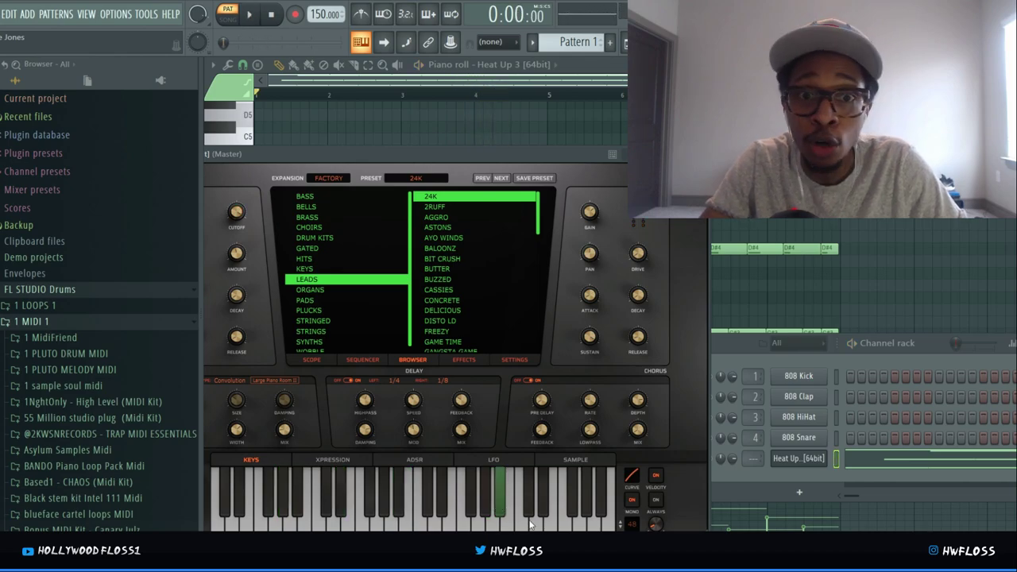
# - Load the AYO WINDS lead preset and play Pattern 1 with it
pyautogui.click(453, 239)
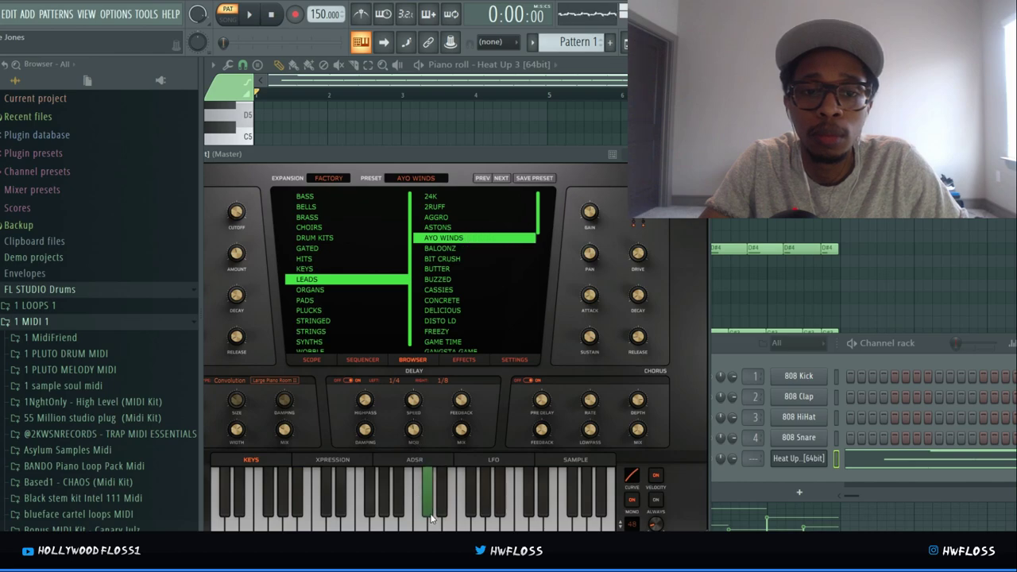
pyautogui.press('space')
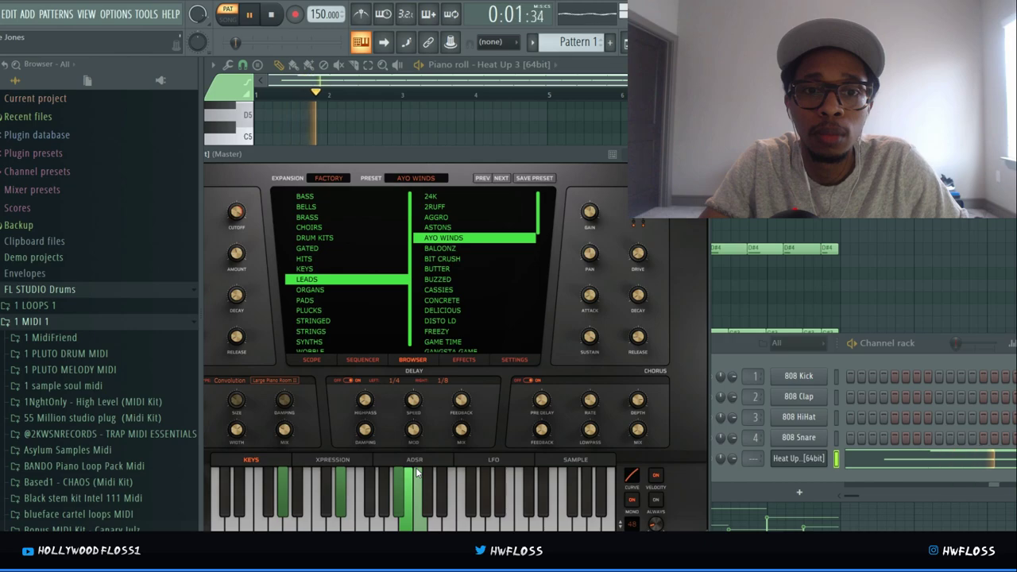
pyautogui.press('space')
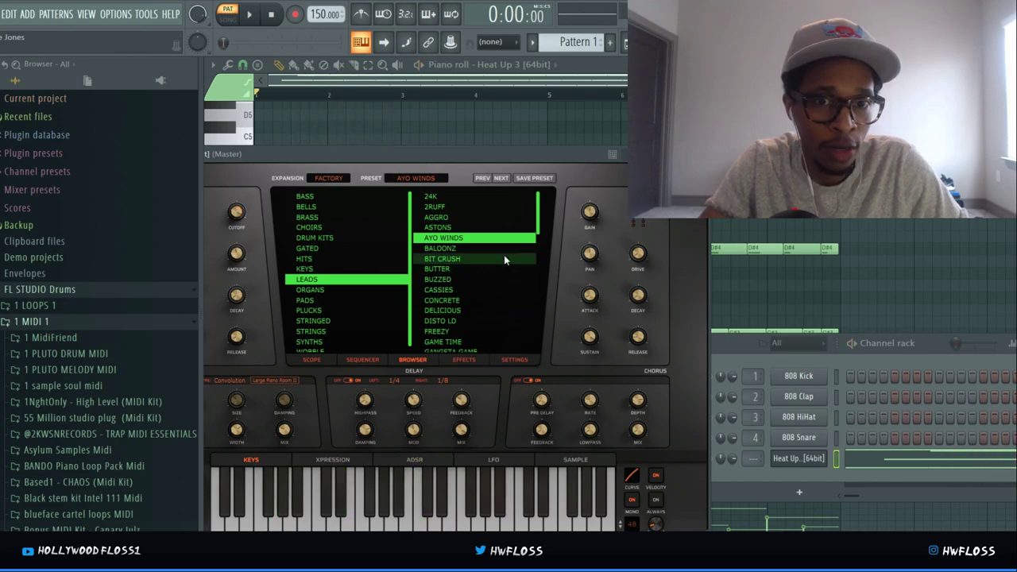
# - Load the WAYNE [FILTERED] lead preset and play Pattern 1 with it
pyautogui.moveTo(540, 230); pyautogui.dragTo(544, 341)
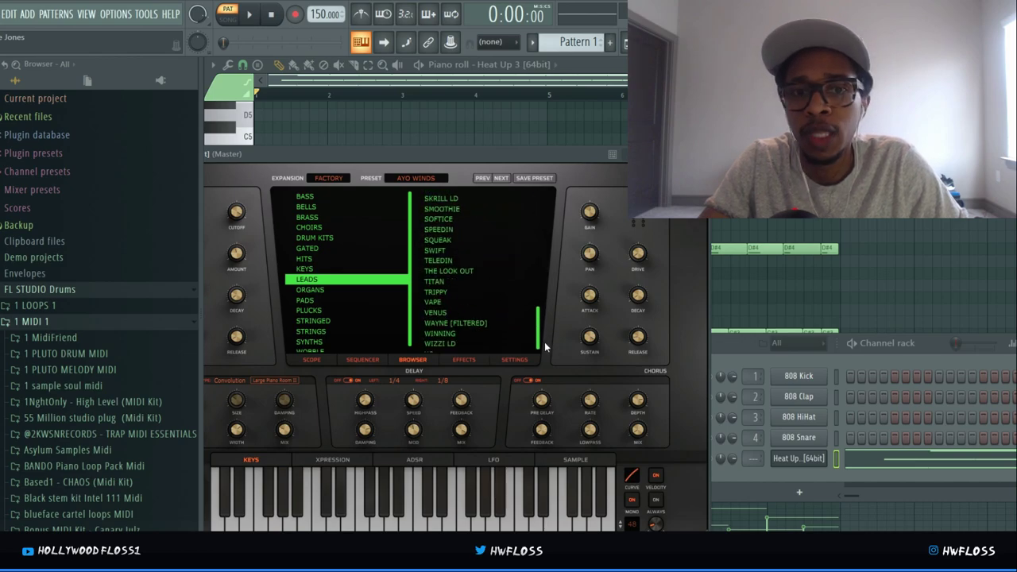
pyautogui.click(491, 324)
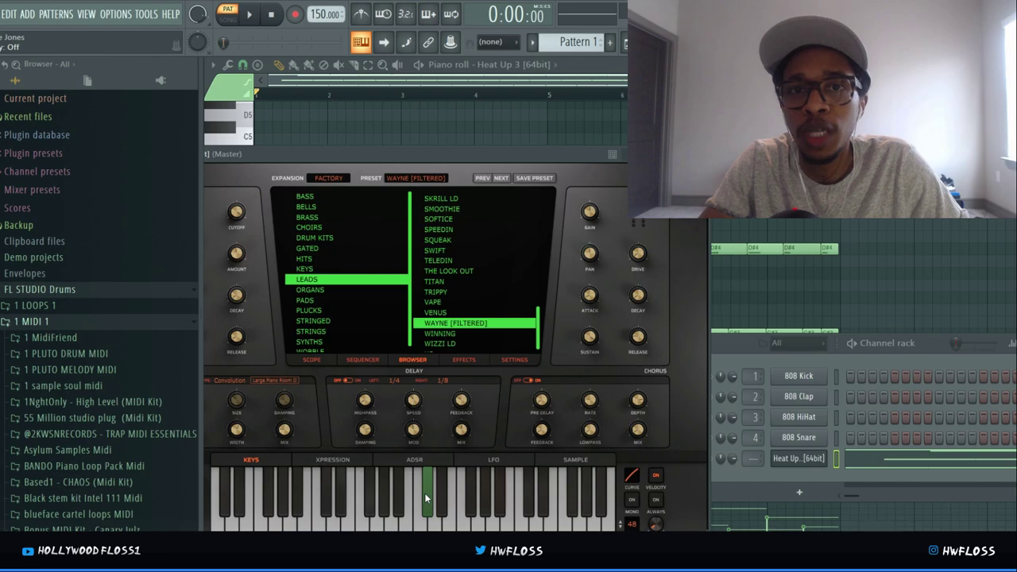
pyautogui.press('space')
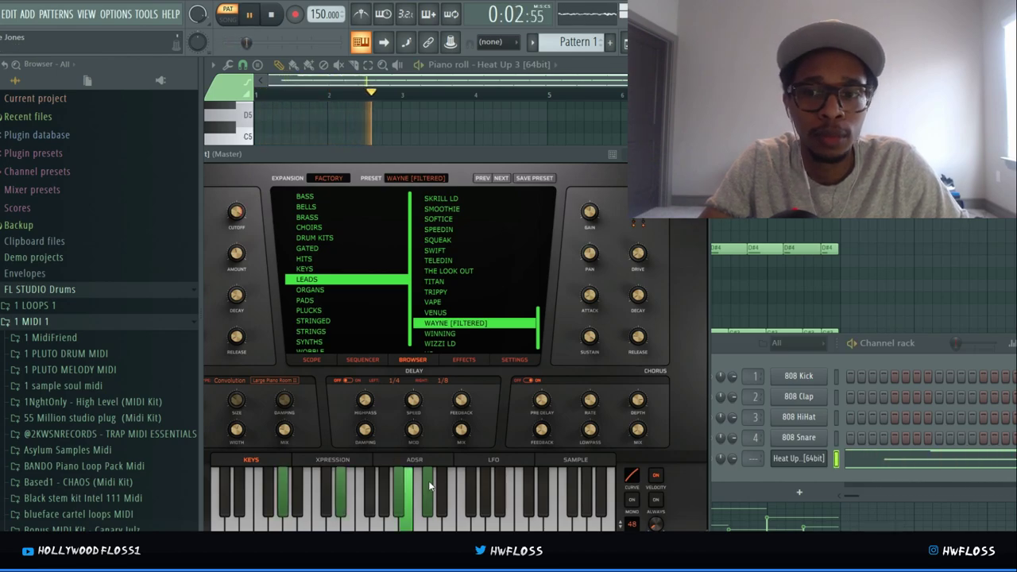
pyautogui.press('space')
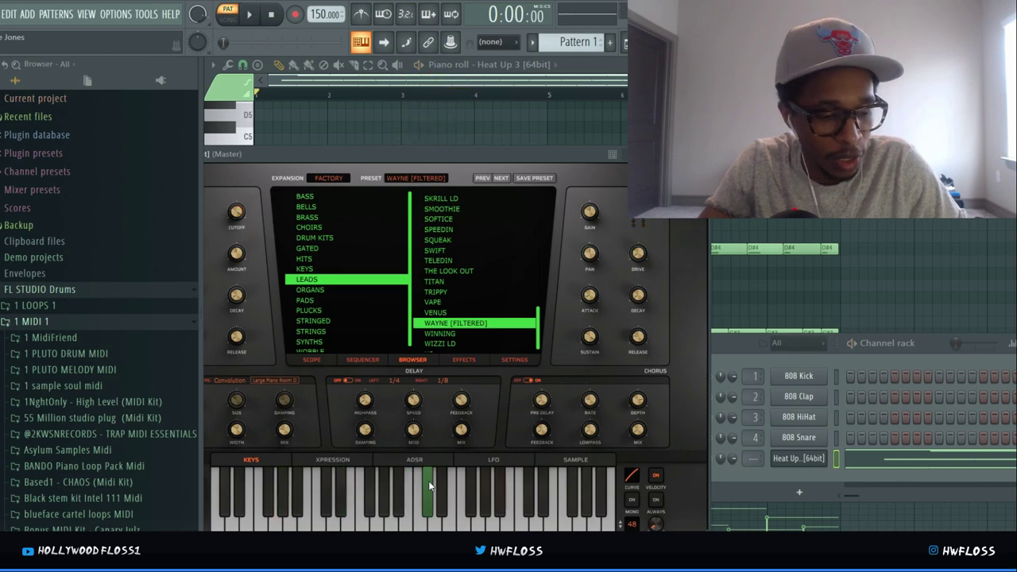
# - Load the CHURCH preset from the ORGANS category and audition it with low and high notes on the plugin keyboard
pyautogui.click(332, 291)
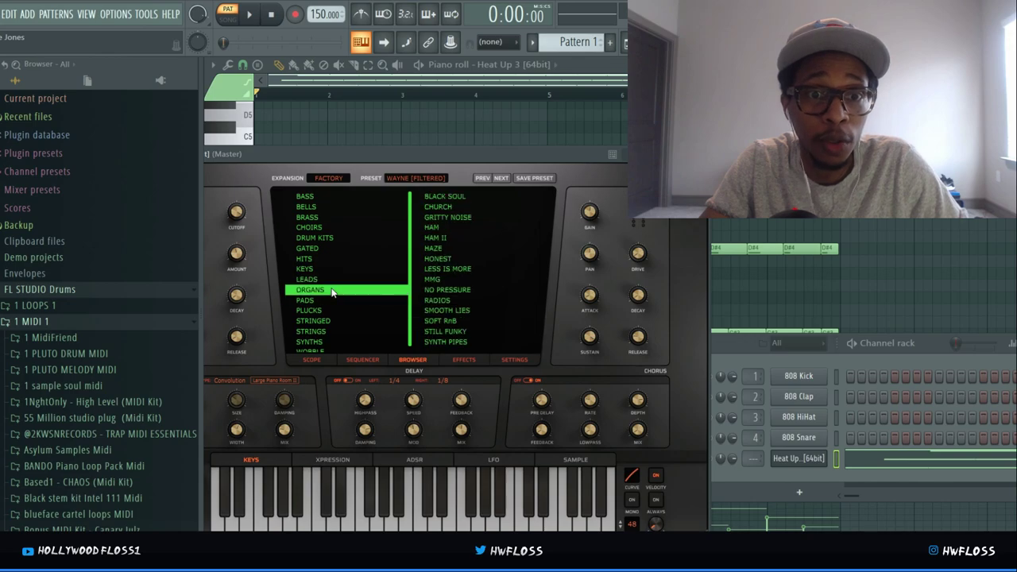
pyautogui.click(448, 207)
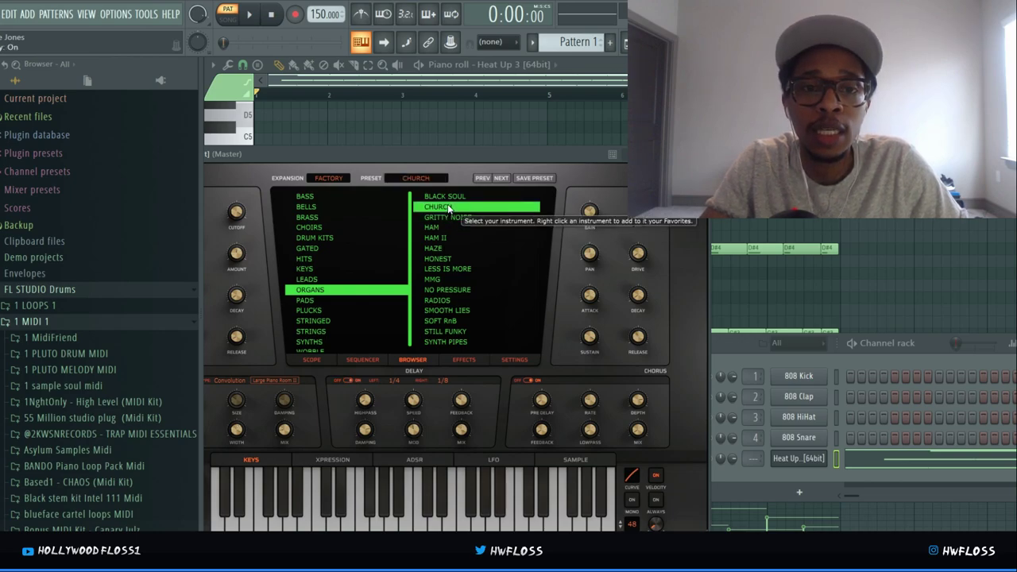
pyautogui.moveTo(421, 515)
pyautogui.mouseDown()
pyautogui.moveTo(390, 502)
pyautogui.moveTo(308, 521)
pyautogui.moveTo(408, 514)
pyautogui.moveTo(363, 515)
pyautogui.mouseUp()
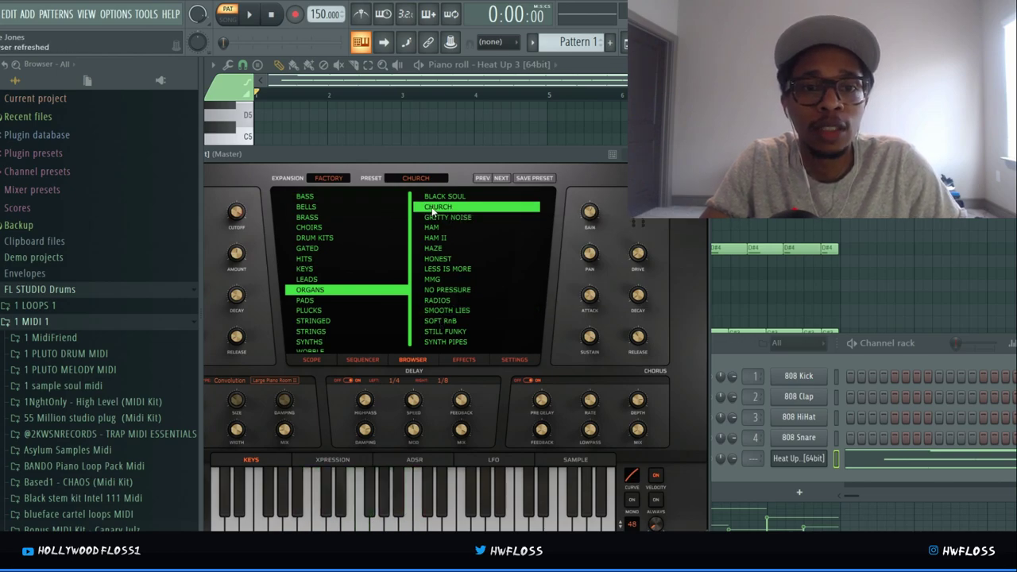
pyautogui.click(331, 482)
pyautogui.click(298, 493)
pyautogui.click(399, 497)
pyautogui.click(508, 496)
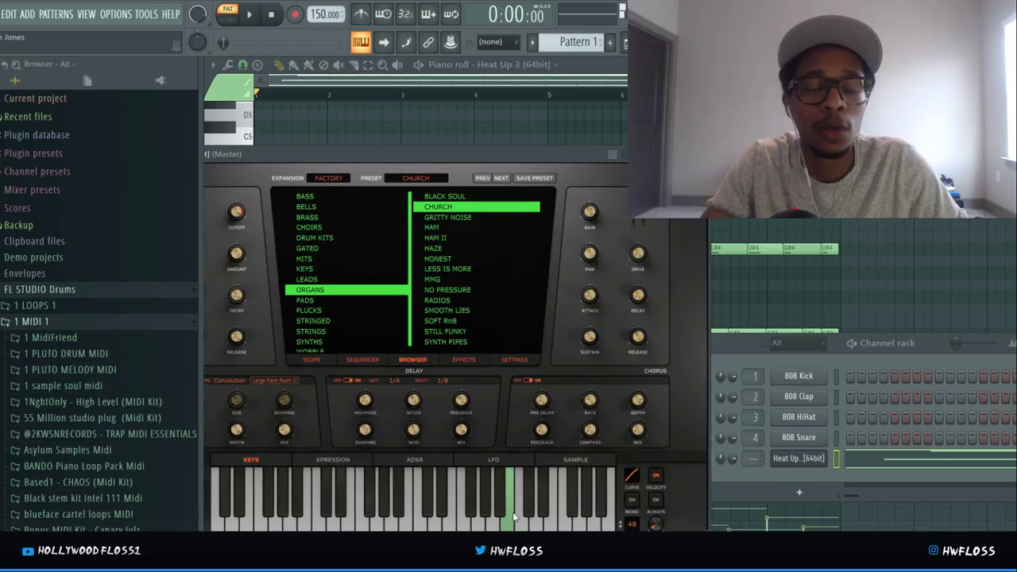
pyautogui.click(383, 501)
pyautogui.click(542, 509)
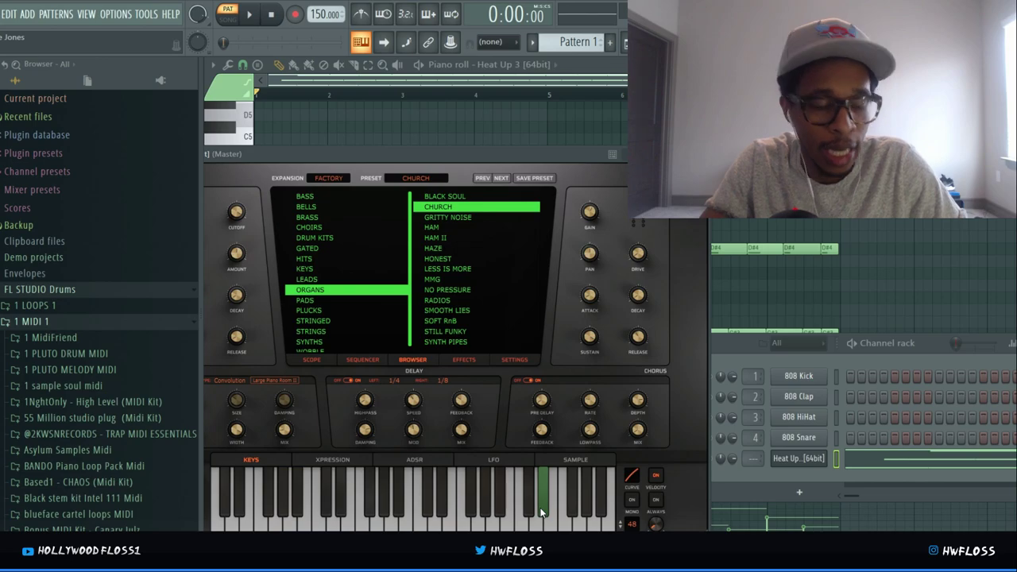
# - Load the HAM organ preset and audition it with two keyboard notes and Pattern 1
pyautogui.click(433, 227)
pyautogui.click(371, 521)
pyautogui.click(360, 520)
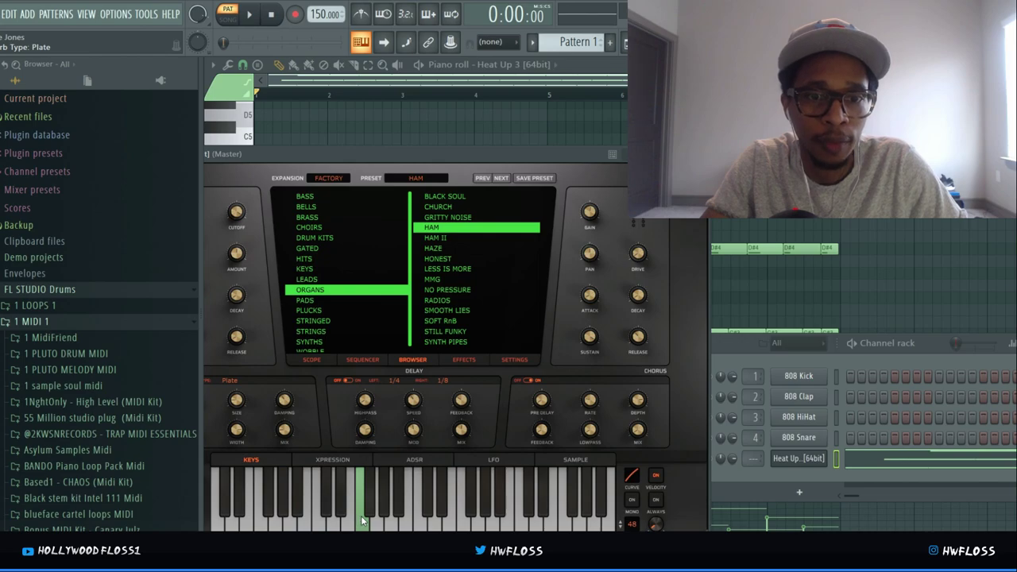
pyautogui.press('space')
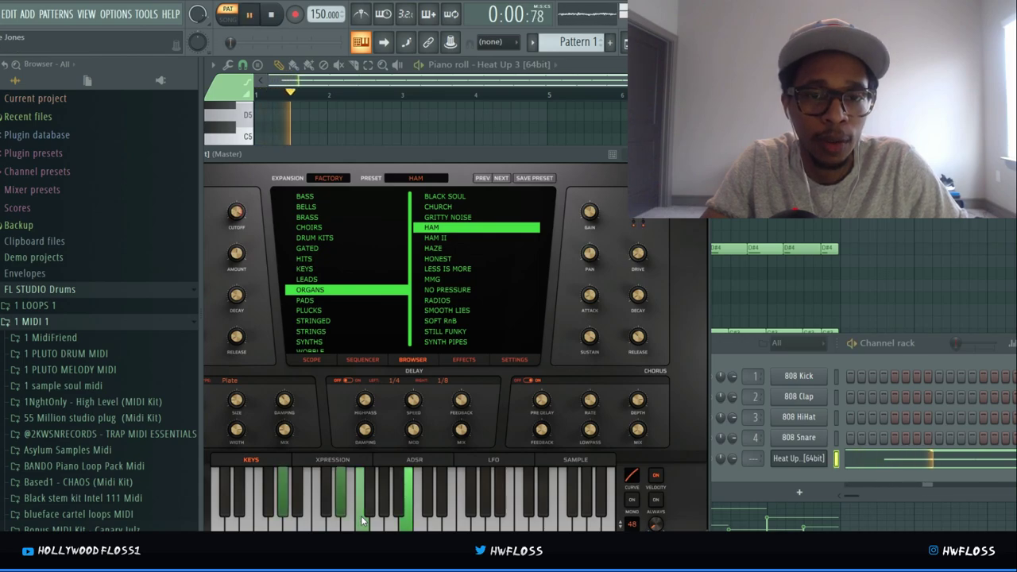
pyautogui.press('space')
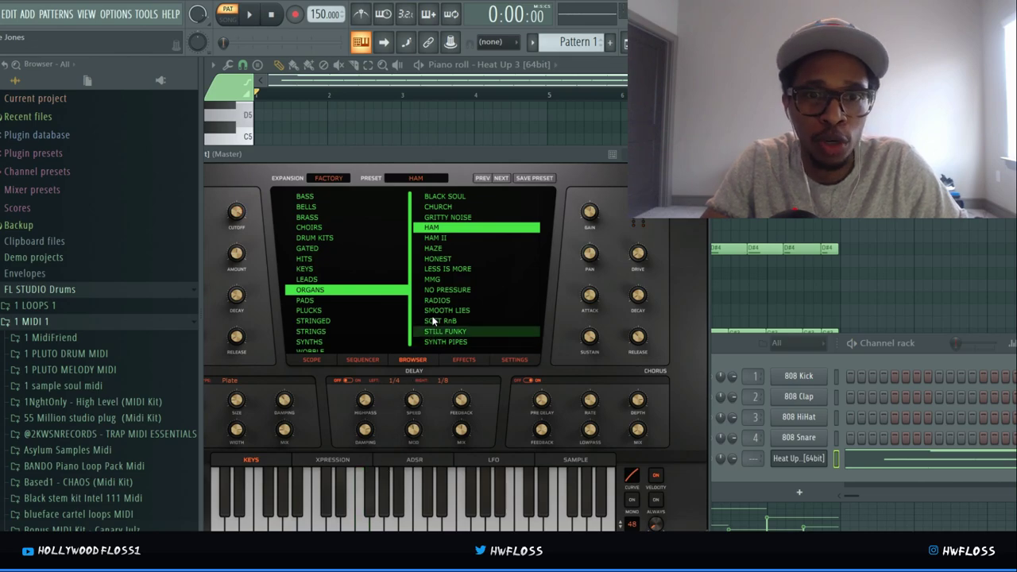
# - Load the NO PRESSURE organ preset and play Pattern 1 with it
pyautogui.click(438, 291)
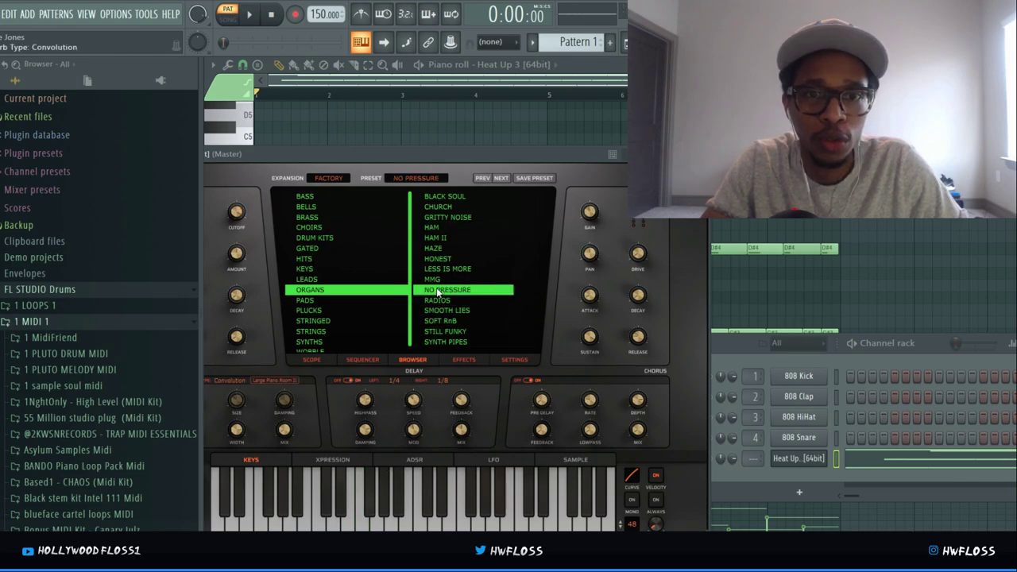
pyautogui.press('space')
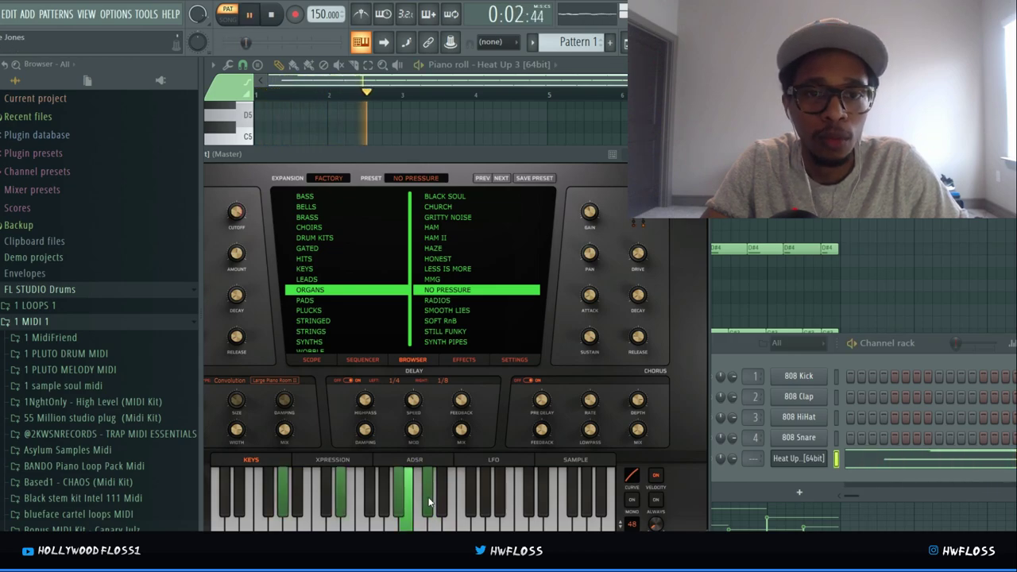
pyautogui.press('space')
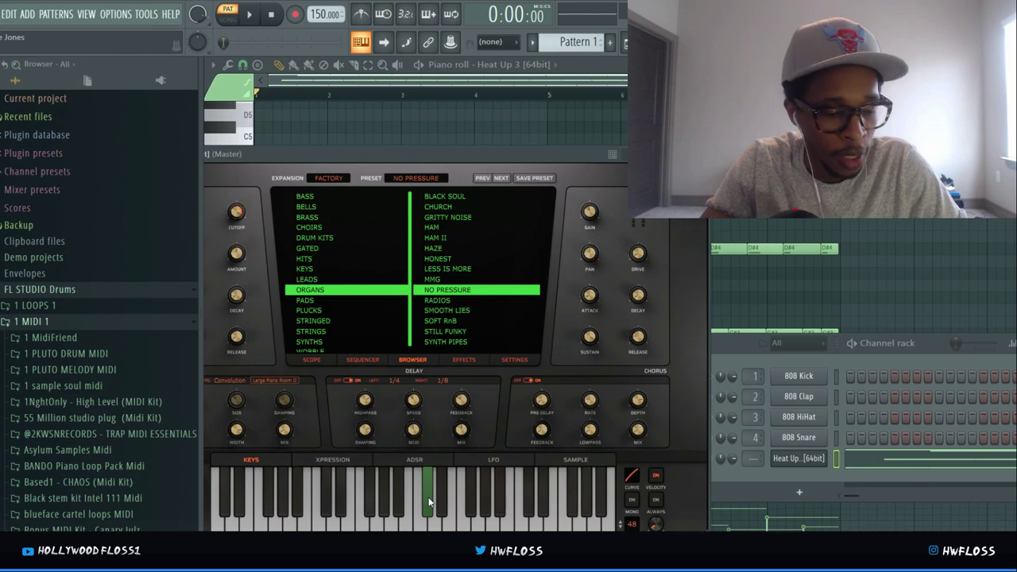
# - Load the 2 THE MOON preset from the PADS category and start playing Pattern 1 with it
pyautogui.click(306, 301)
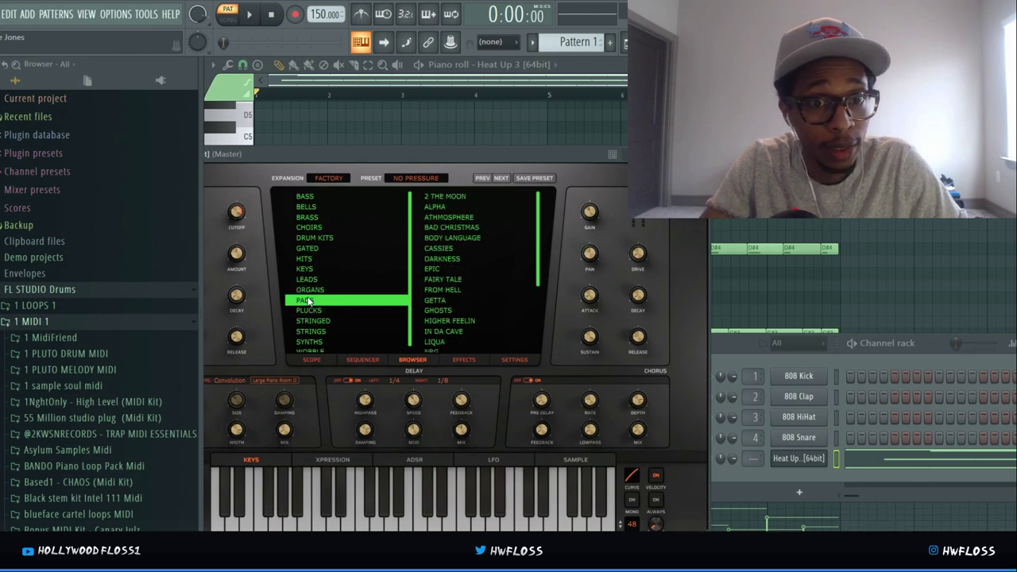
pyautogui.click(427, 196)
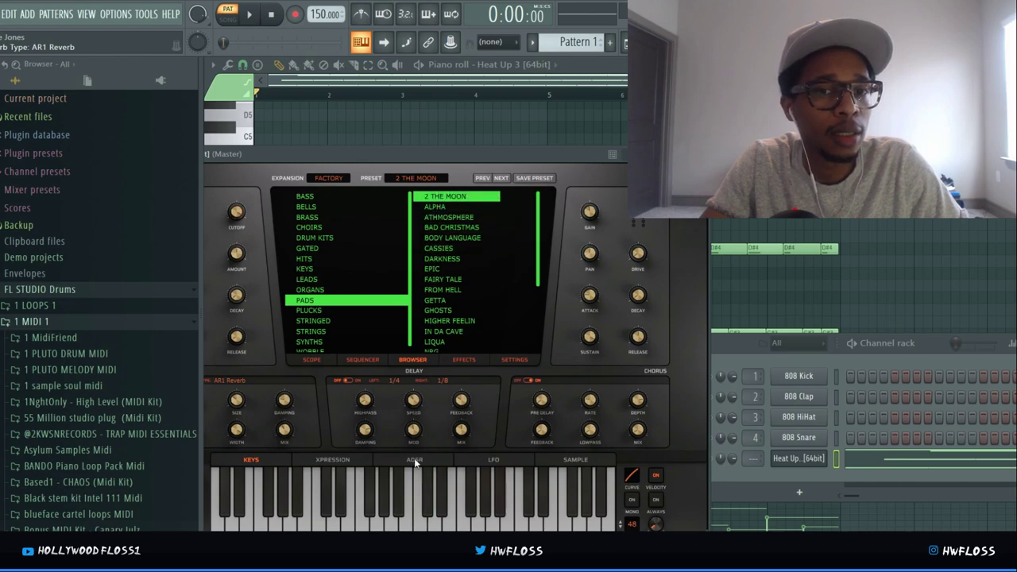
pyautogui.press('space')
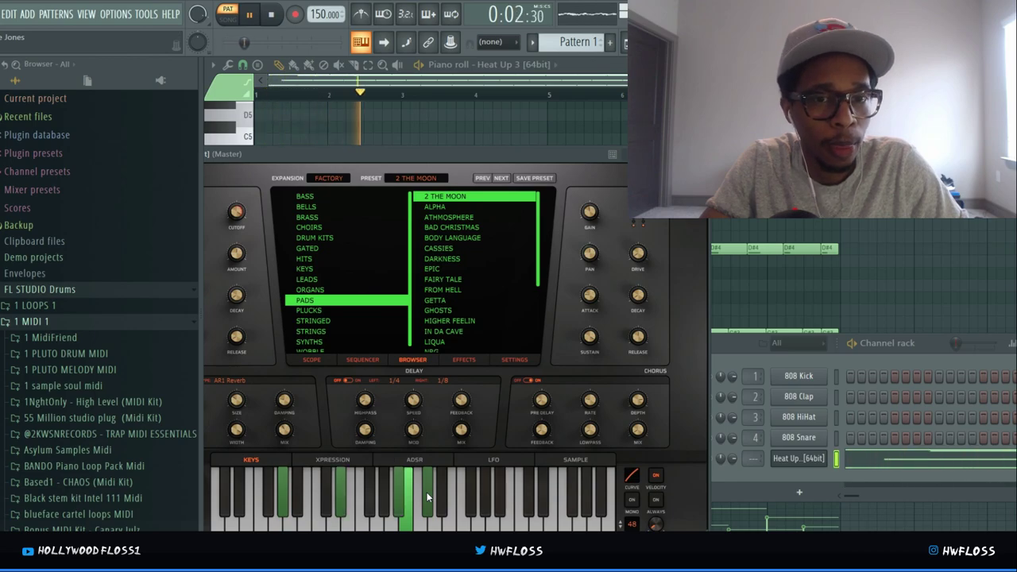
# - In the pad's Reverb effect settings, raise the size and switch the algorithm to Convolution
pyautogui.click(480, 359)
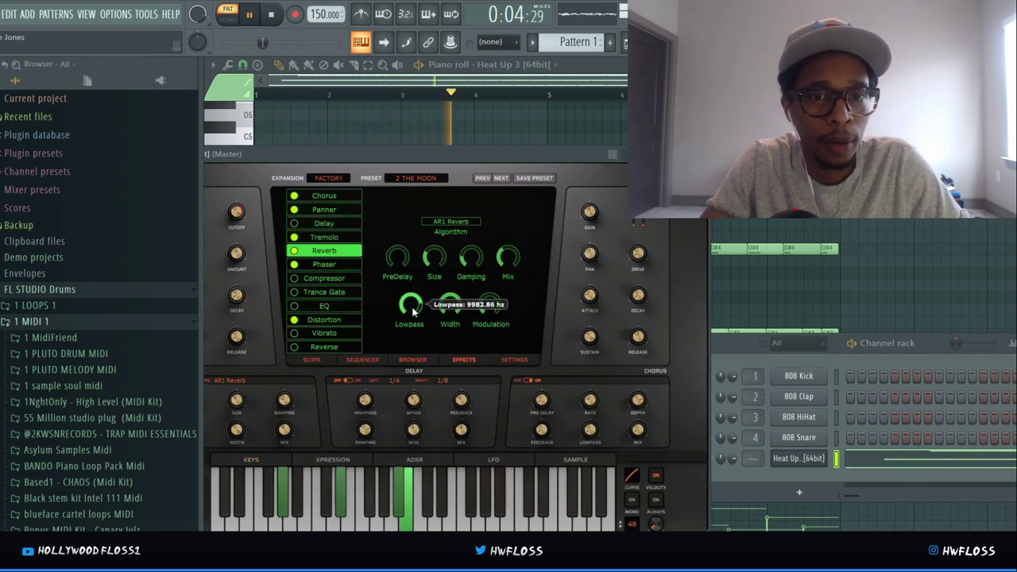
pyautogui.moveTo(434, 256); pyautogui.dragTo(438, 218)
pyautogui.click(456, 229)
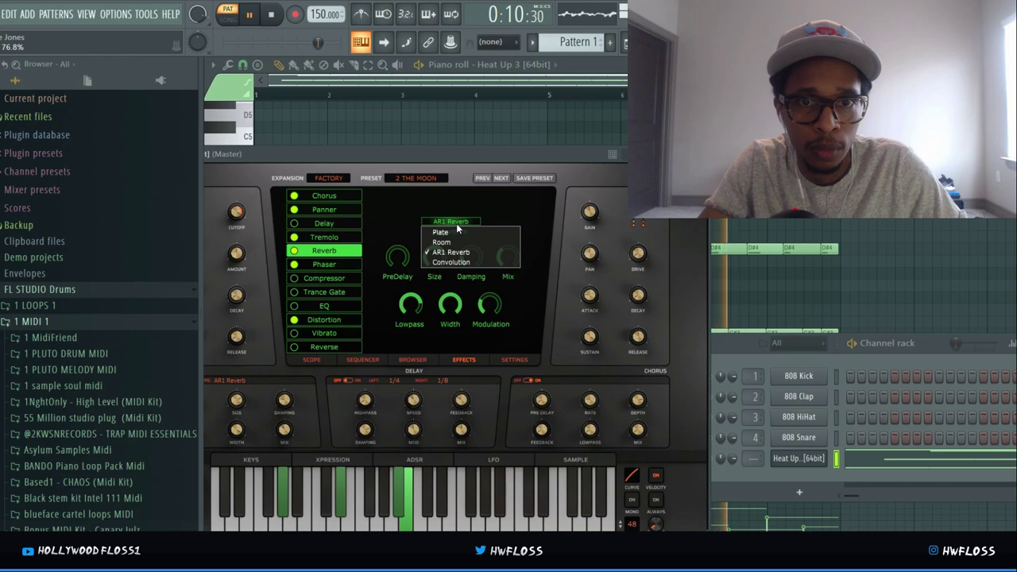
pyautogui.click(461, 260)
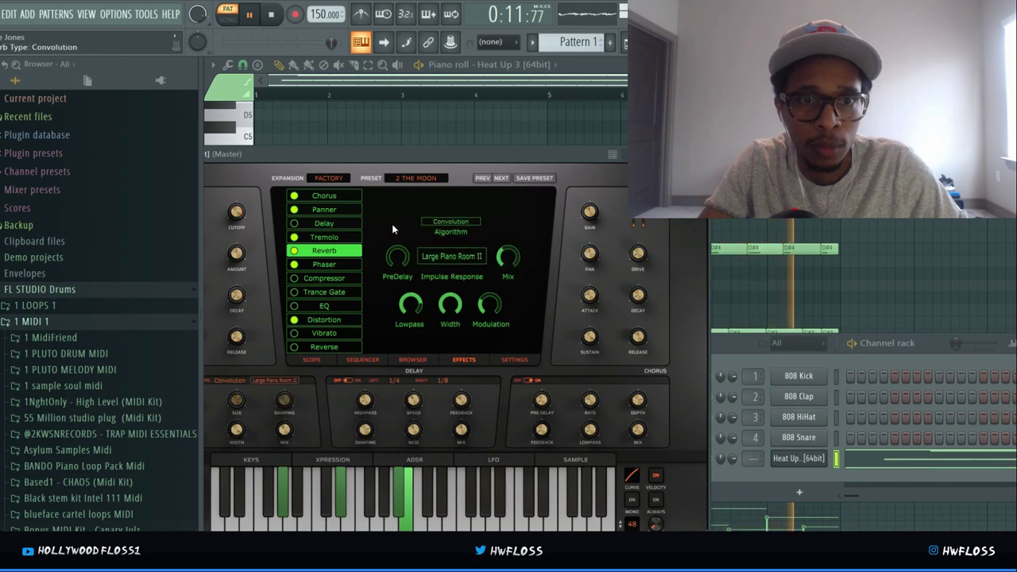
# - In the Delay effect settings, turn the speed down so the left and right times are 1/1D
pyautogui.click(324, 209)
pyautogui.click(328, 224)
pyautogui.moveTo(403, 275); pyautogui.dragTo(396, 311)
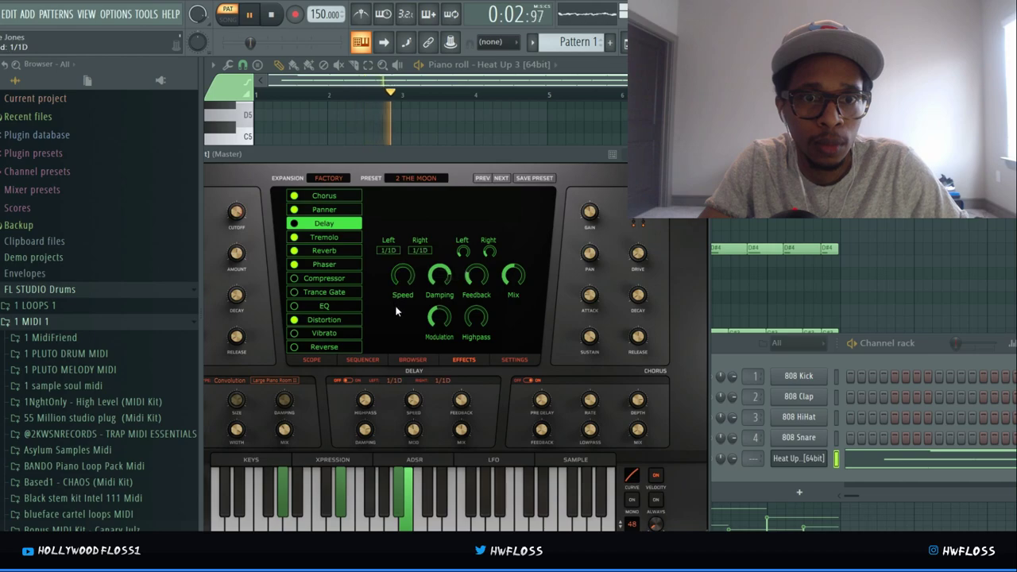
# - Enable the Trance Gate effect and move it ahead of the Compressor in the effects order
pyautogui.click(322, 291)
pyautogui.click(294, 293)
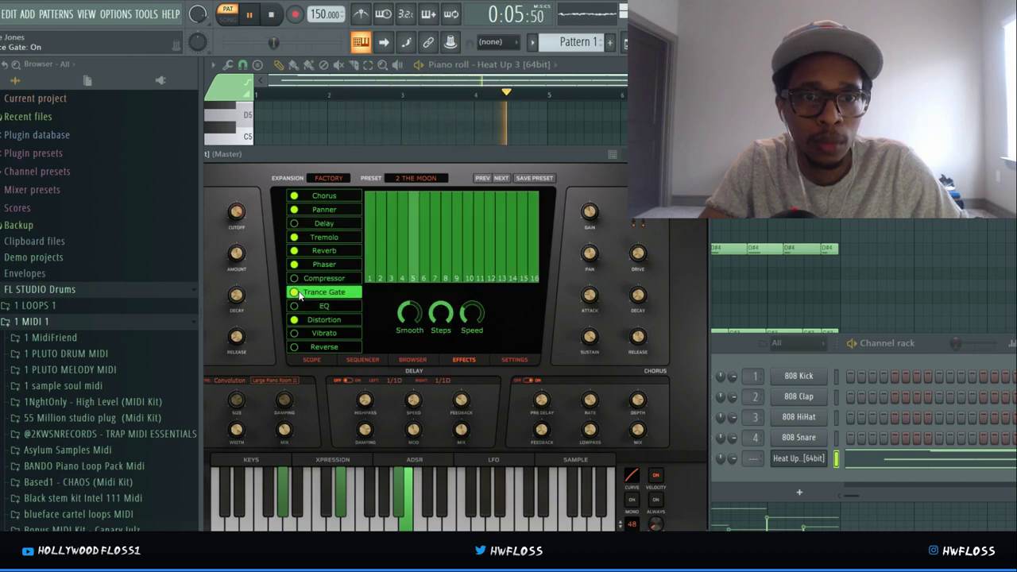
pyautogui.moveTo(299, 296); pyautogui.dragTo(365, 278)
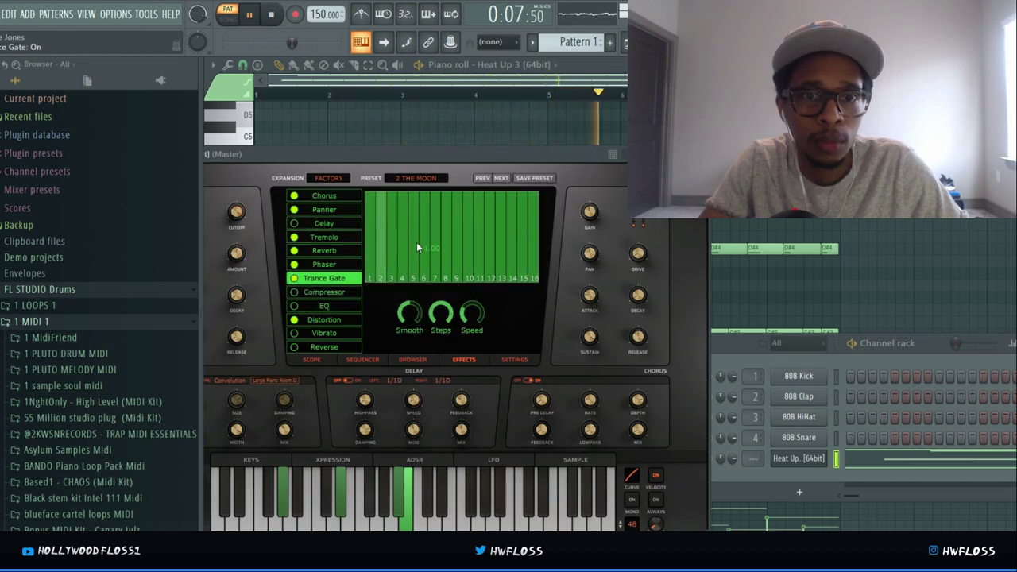
# - Shape the Trance Gate pattern by lowering steps 5, 7, 8, 9, 11 and 14 to varying levels, with step 8 about 0.50
pyautogui.click(415, 242)
pyautogui.click(445, 263)
pyautogui.click(479, 253)
pyautogui.click(514, 217)
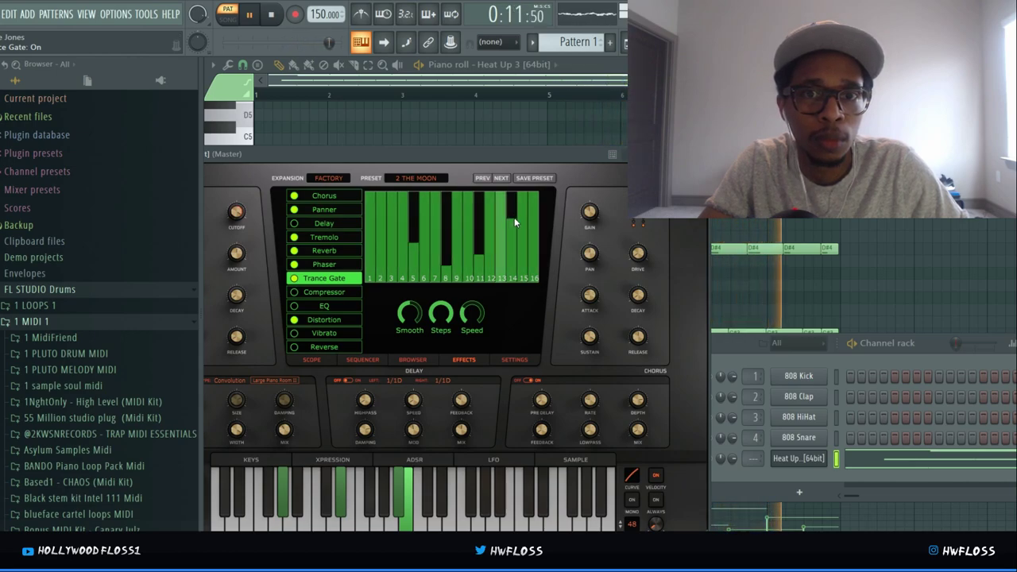
pyautogui.click(444, 282)
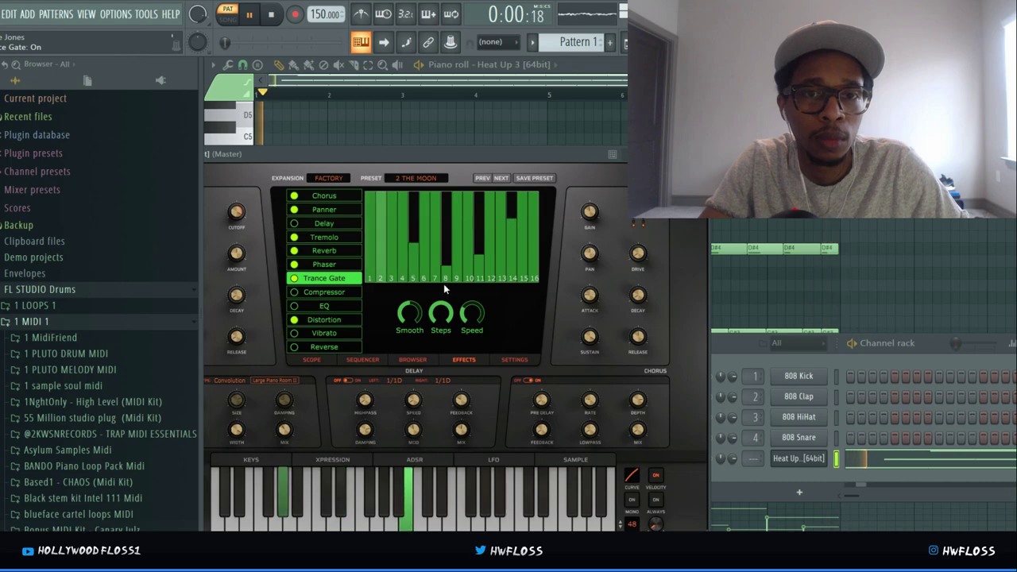
pyautogui.click(442, 235)
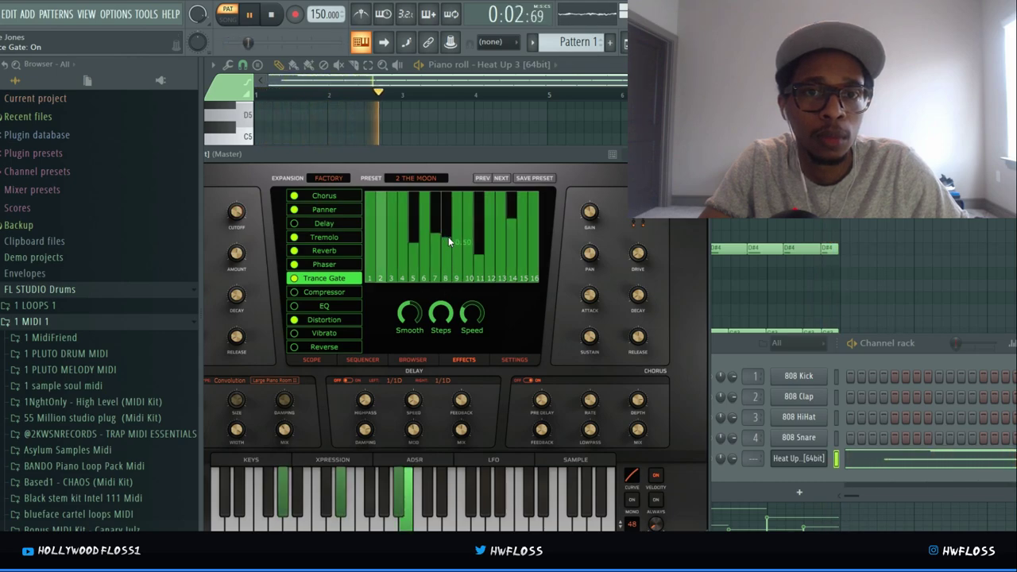
pyautogui.click(458, 234)
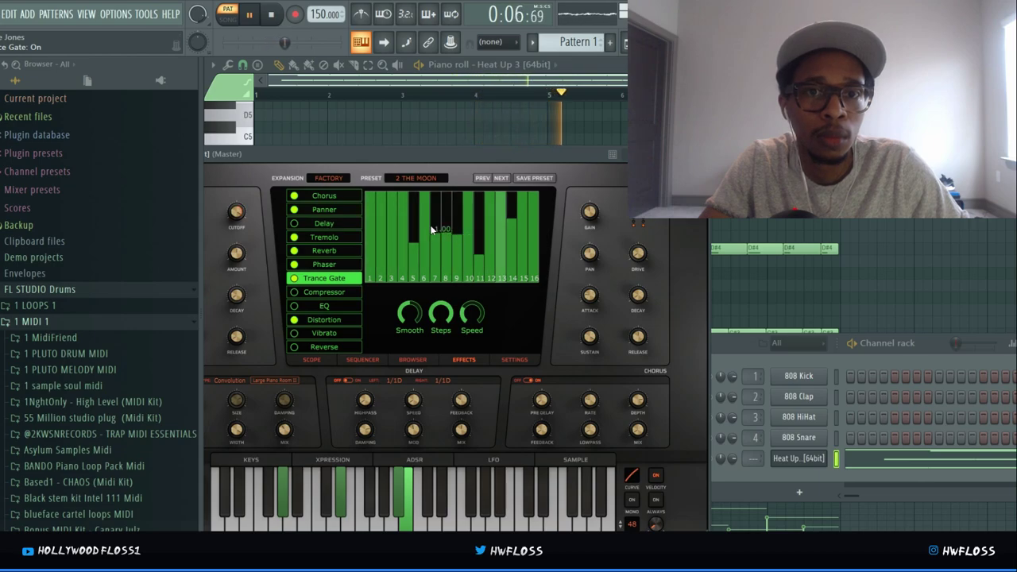
# - Lower step 6 of the Trance Gate pattern, and end the demonstration with the Trance Gate switched off
pyautogui.click(423, 231)
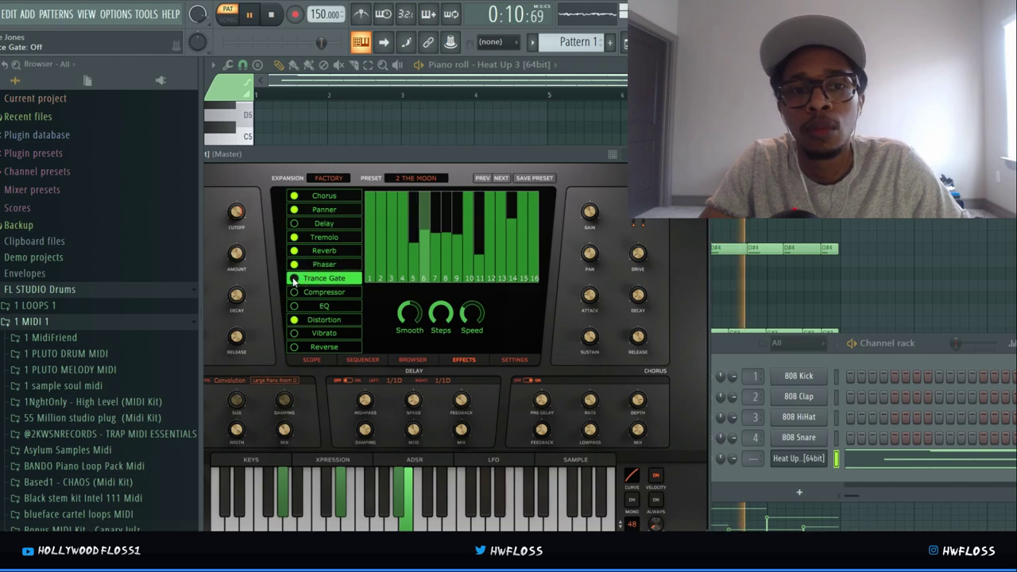
pyautogui.press('space')
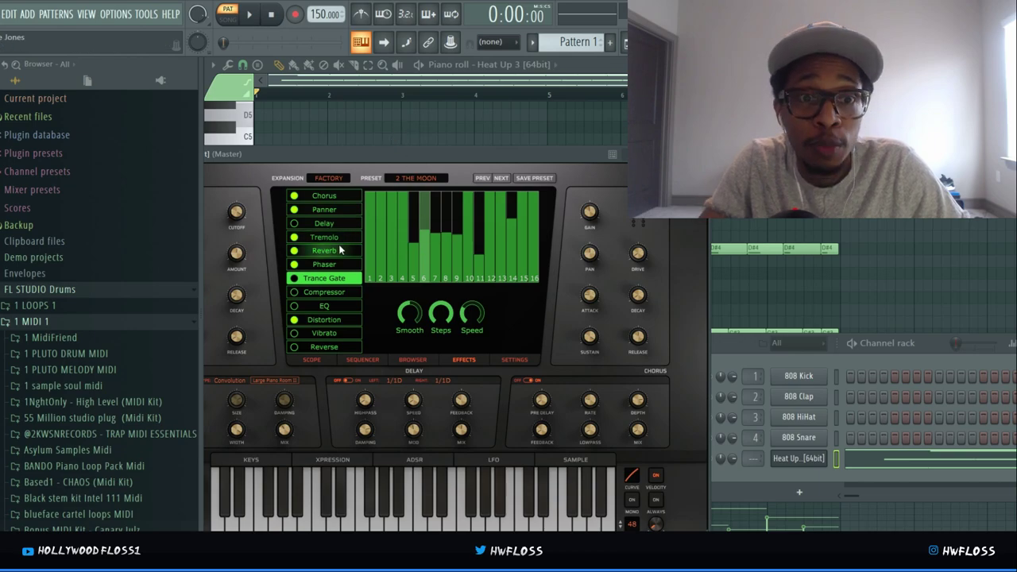
# - Look through the plugin's Scope, Sequencer, Effects and Settings pages
pyautogui.click(312, 360)
pyautogui.click(363, 360)
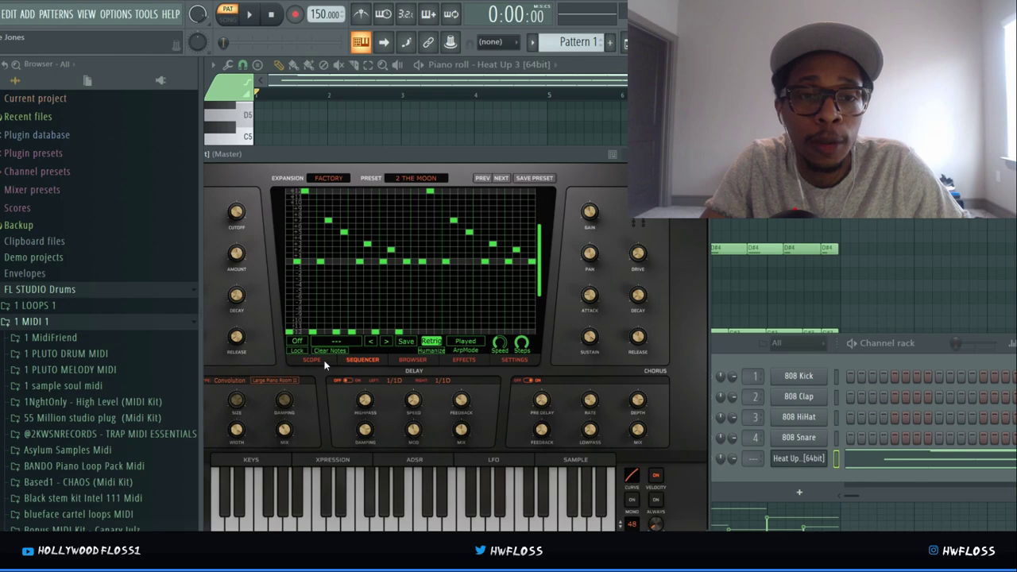
pyautogui.click(319, 361)
pyautogui.click(464, 360)
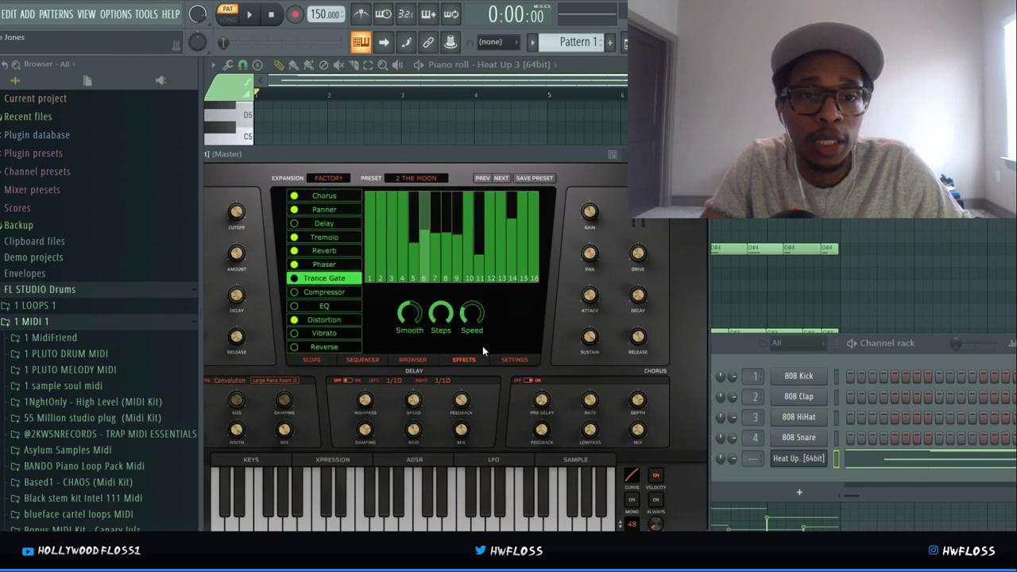
pyautogui.click(513, 361)
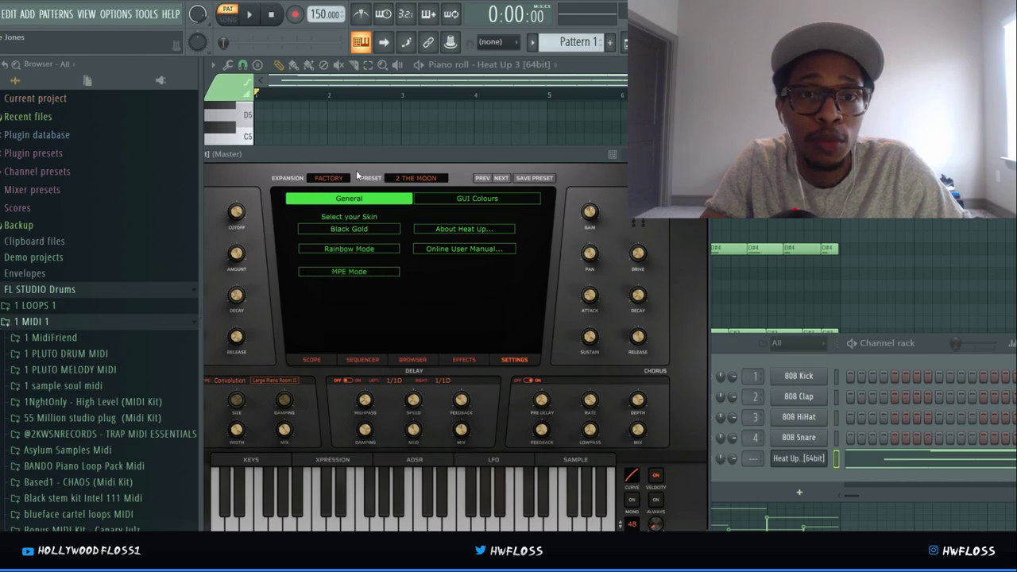
# - Load the BAD CHRISTMAS pad preset, check its effects, and audition it with Pattern 1
pyautogui.click(421, 177)
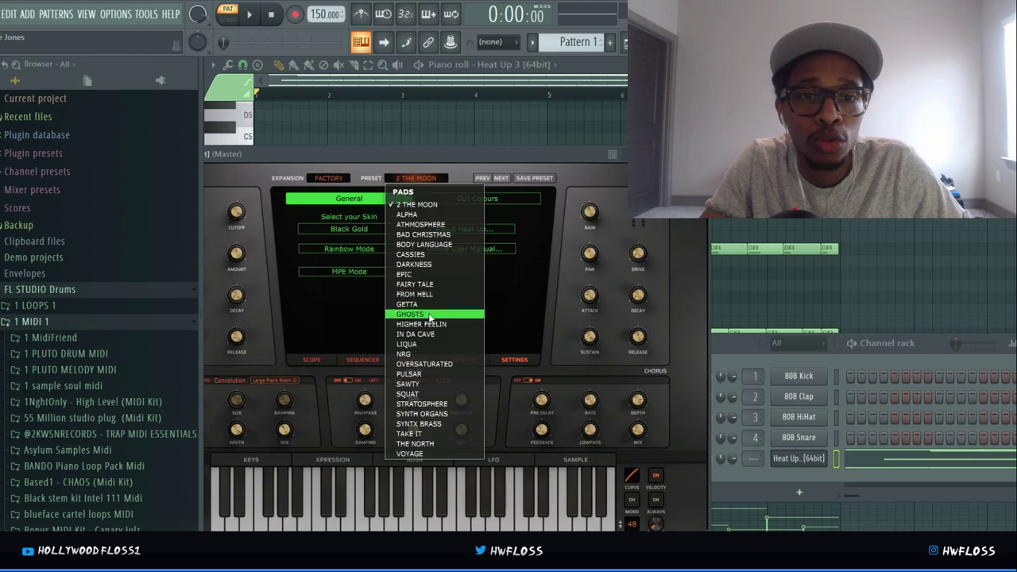
pyautogui.click(421, 235)
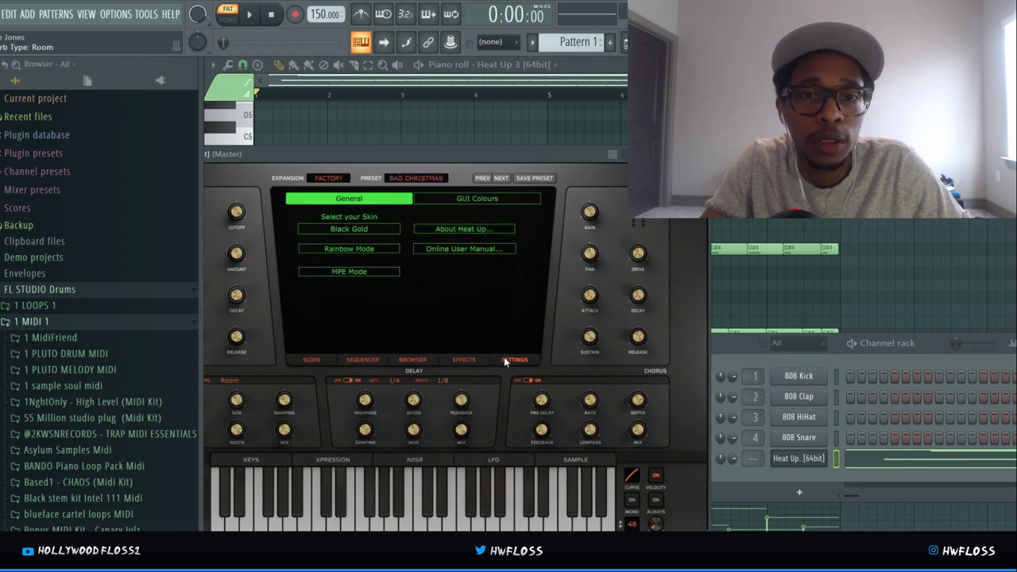
pyautogui.click(466, 360)
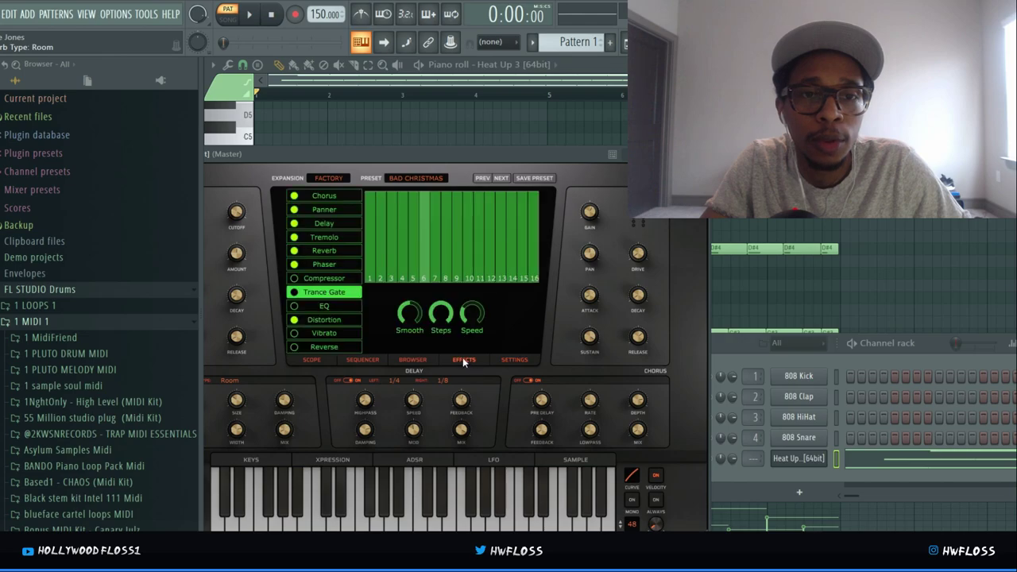
pyautogui.click(425, 360)
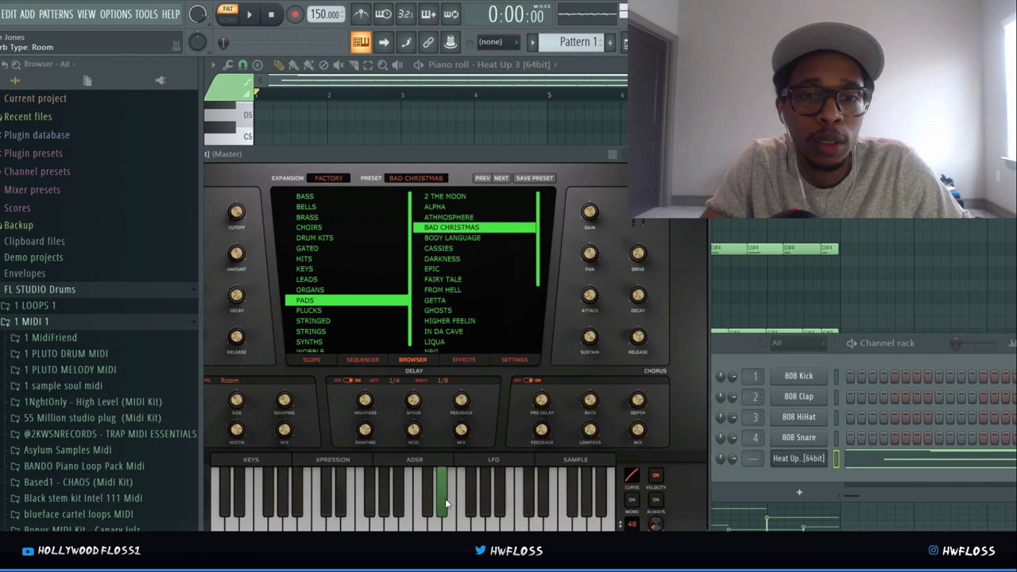
pyautogui.press('space')
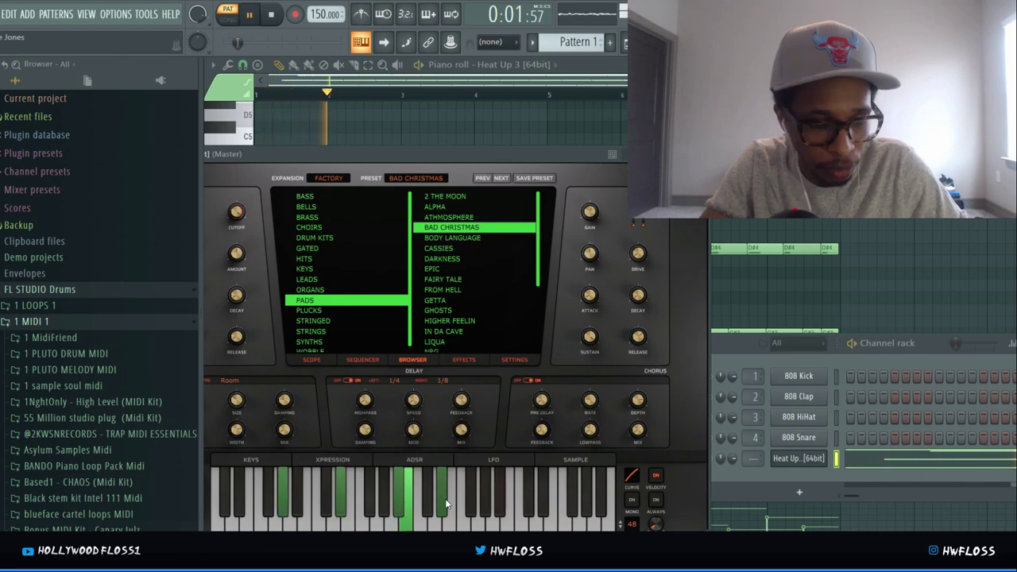
pyautogui.press('space')
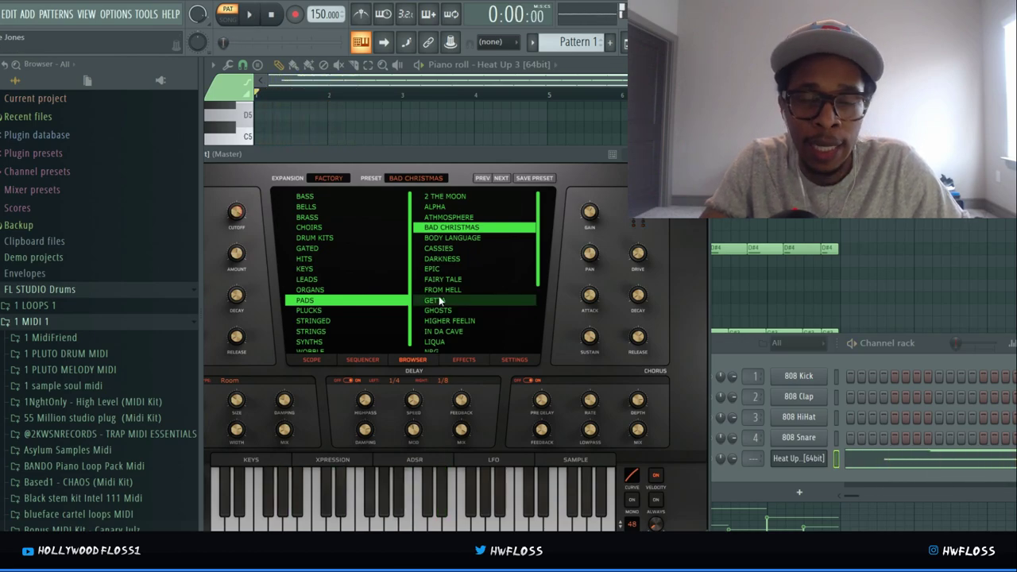
# - Load the EPIC preset from the PADS category and audition it with Pattern 1
pyautogui.click(439, 271)
pyautogui.press('space')
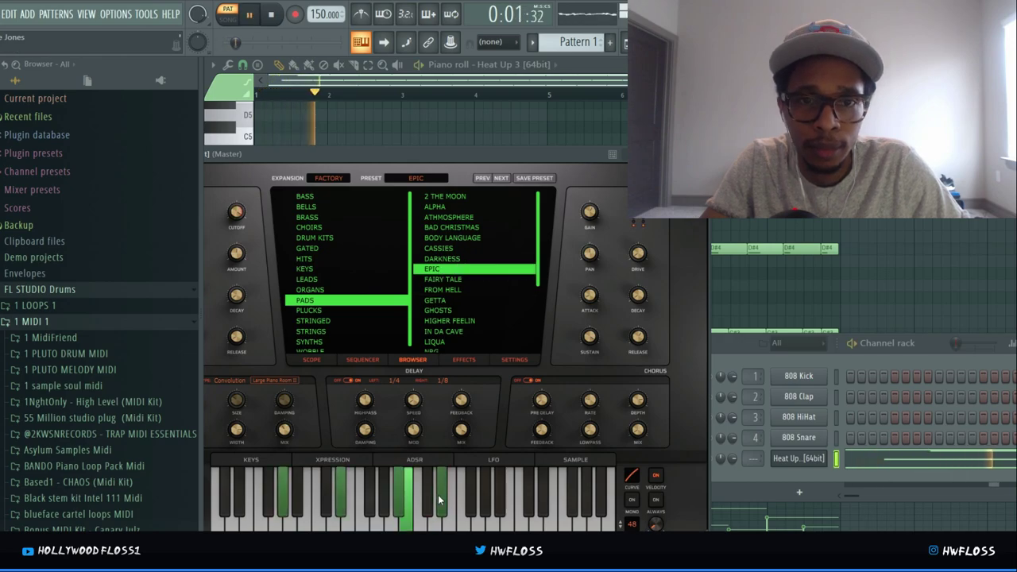
pyautogui.press('space')
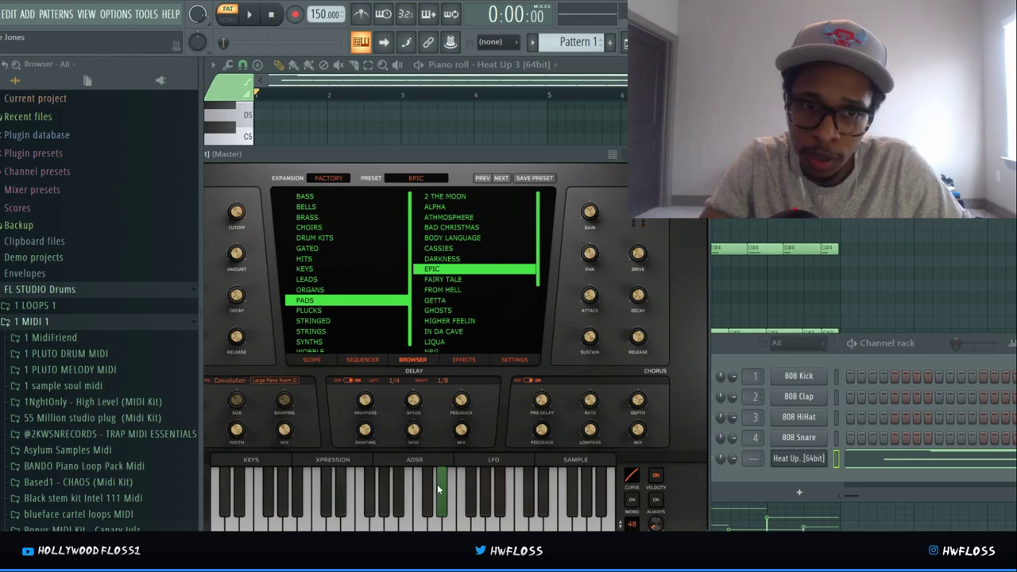
# - Load the CROCKS preset from the PLUCKS category and audition it with a single note and Pattern 1
pyautogui.click(382, 310)
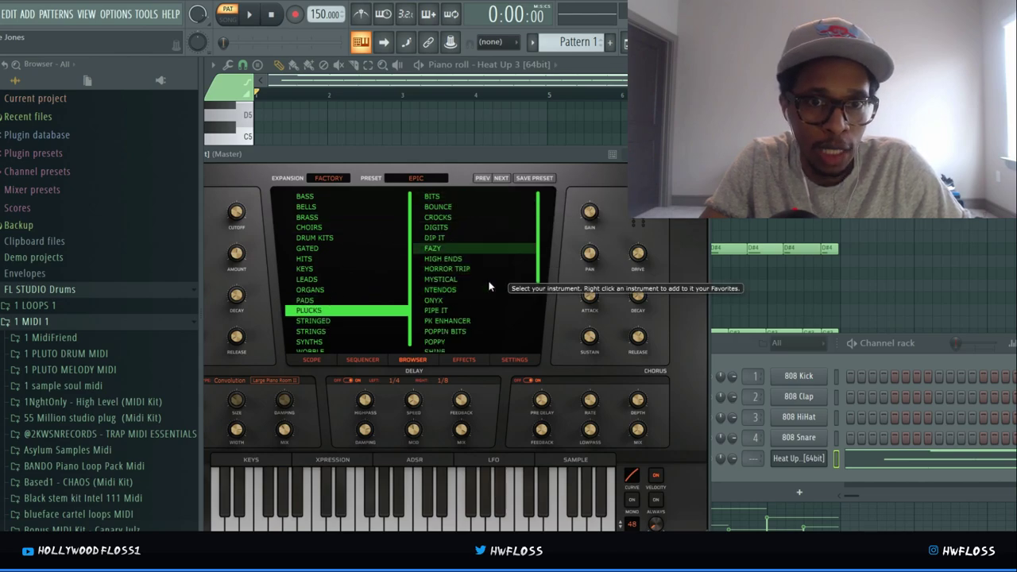
pyautogui.click(445, 219)
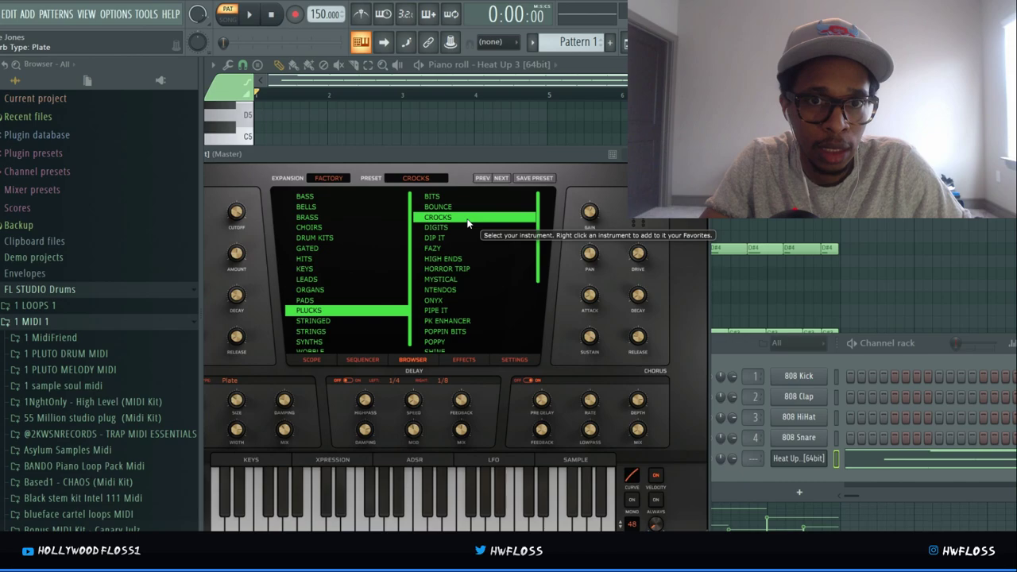
pyautogui.click(427, 494)
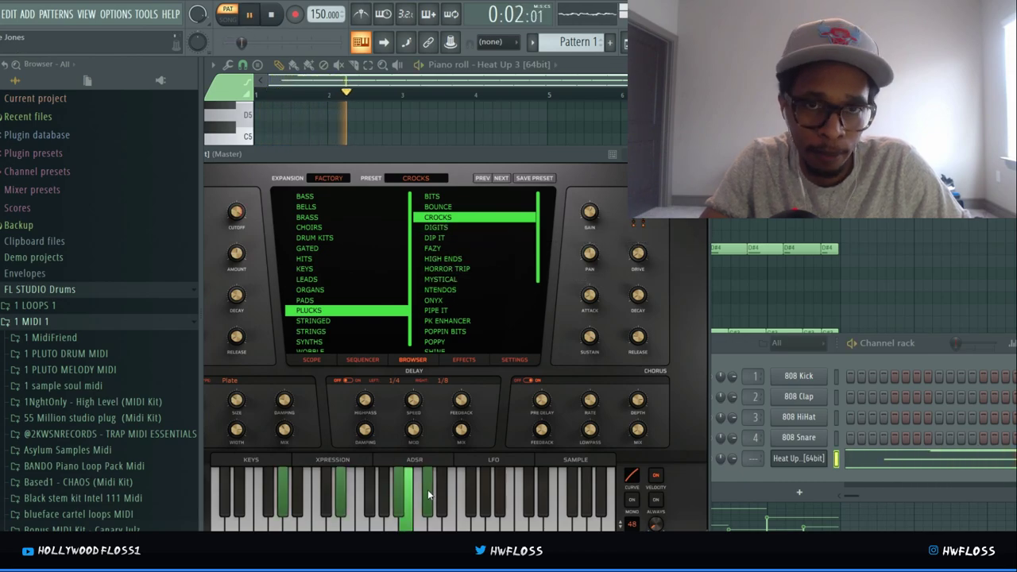
pyautogui.press('space')
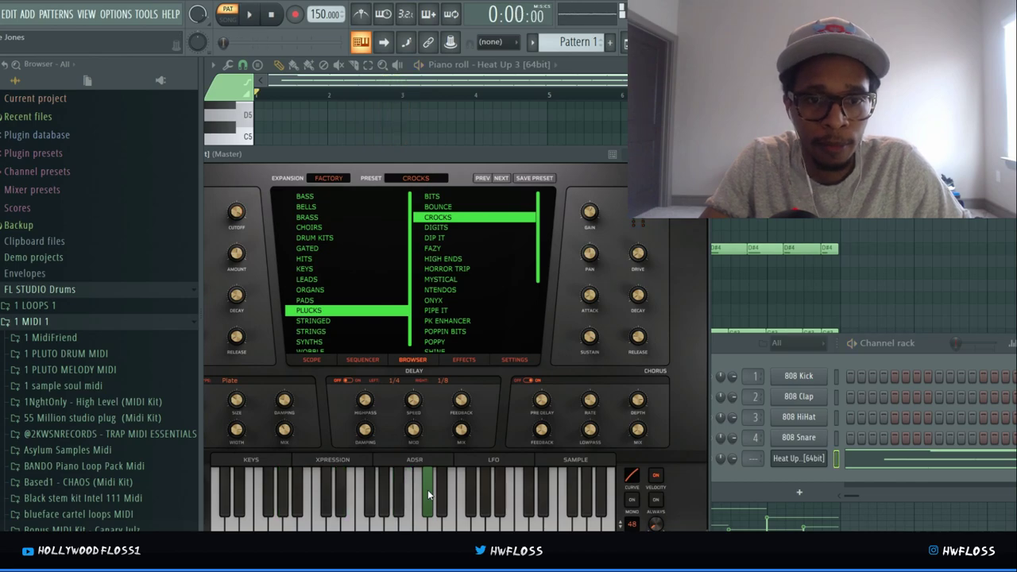
# - Load the DIGITS pluck preset and audition it with a single note and Pattern 1
pyautogui.click(436, 228)
pyautogui.click(429, 478)
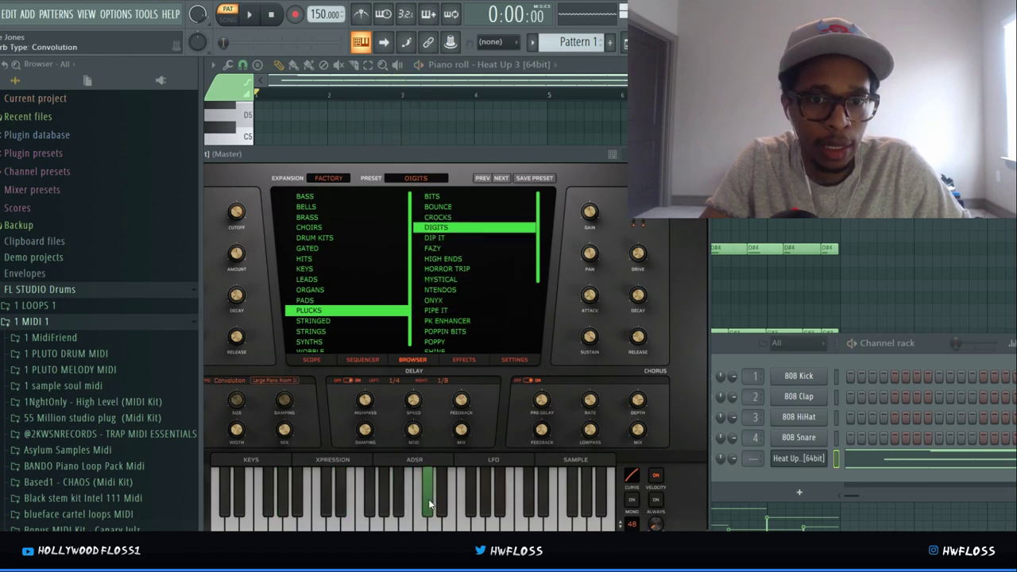
pyautogui.press('space')
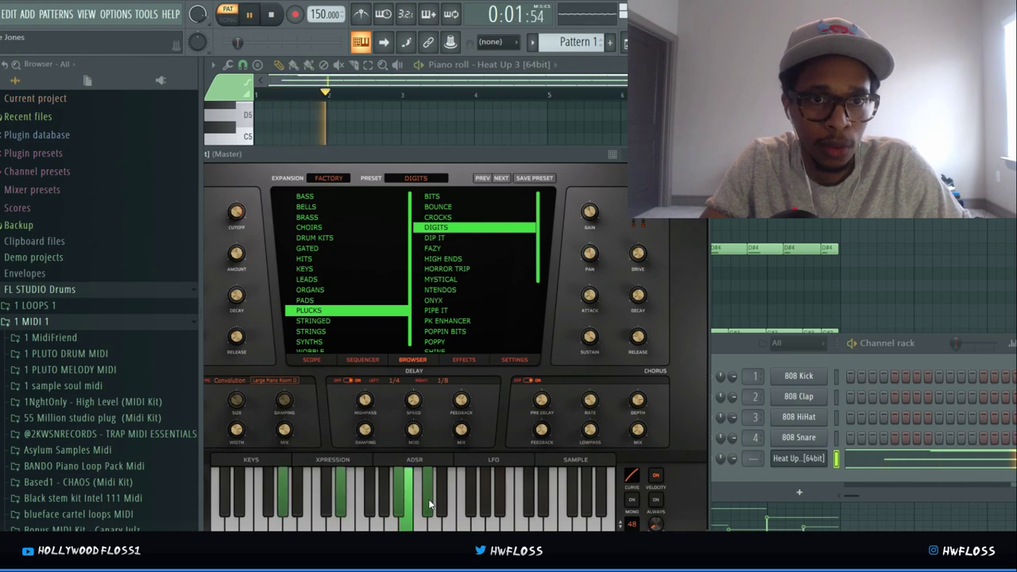
pyautogui.press('space')
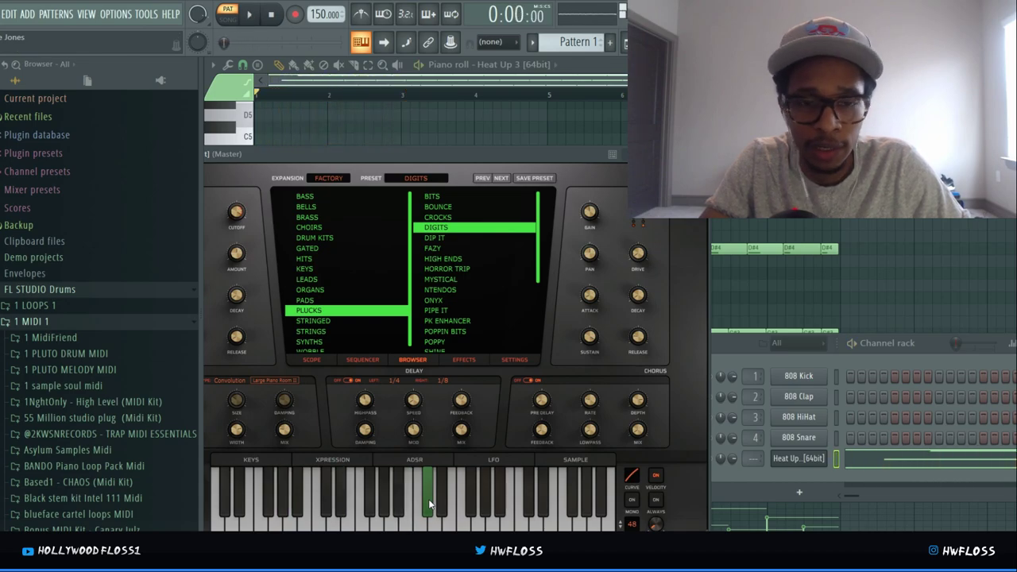
# - Load the NTENDOS pluck preset and audition it with a single note and Pattern 1
pyautogui.click(439, 290)
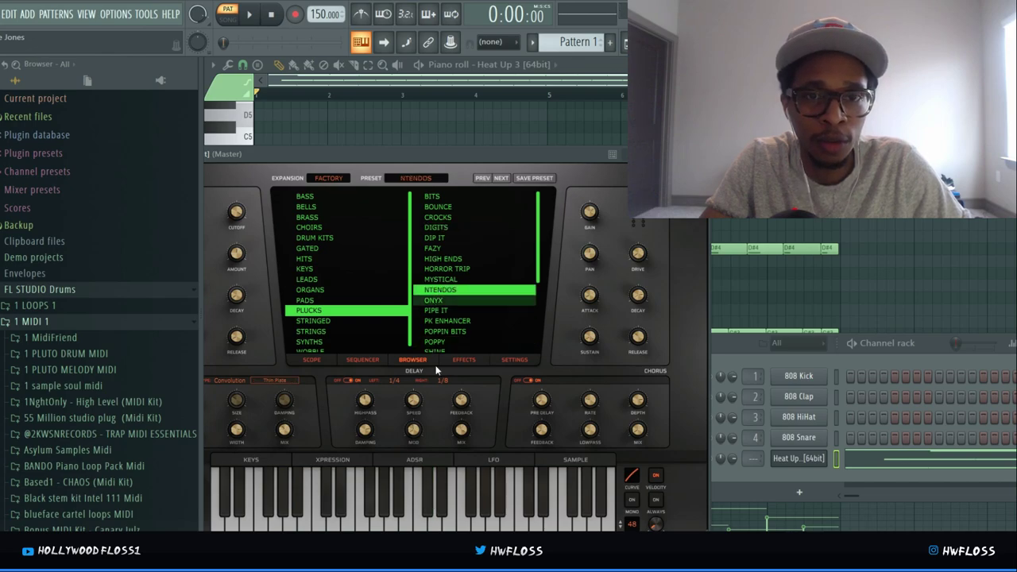
pyautogui.click(432, 492)
pyautogui.press('space')
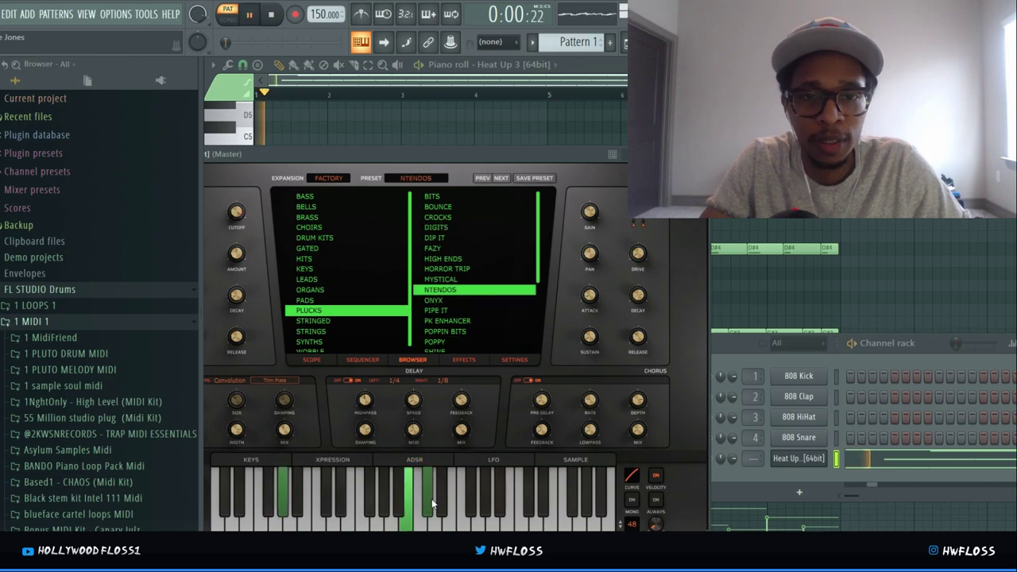
pyautogui.press('space')
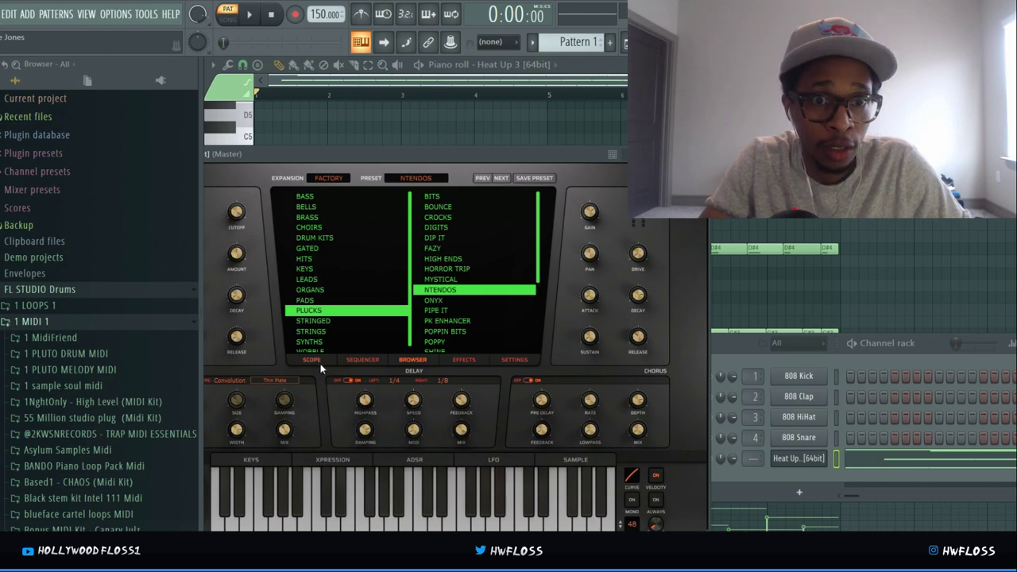
# - Load the GUIT AMPEDUP preset from the STRINGED category and audition it with a single note and Pattern 1
pyautogui.click(319, 324)
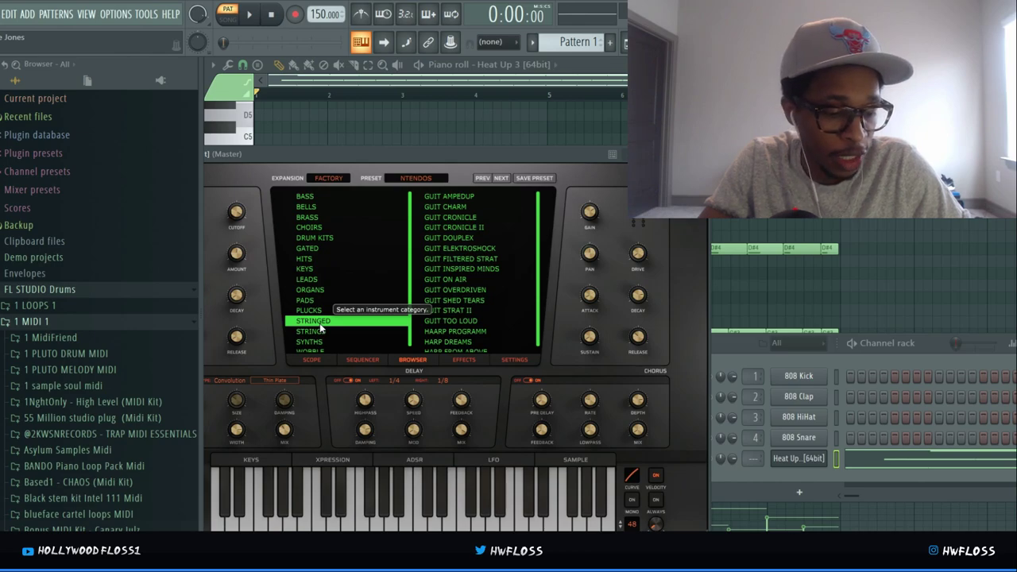
pyautogui.click(464, 197)
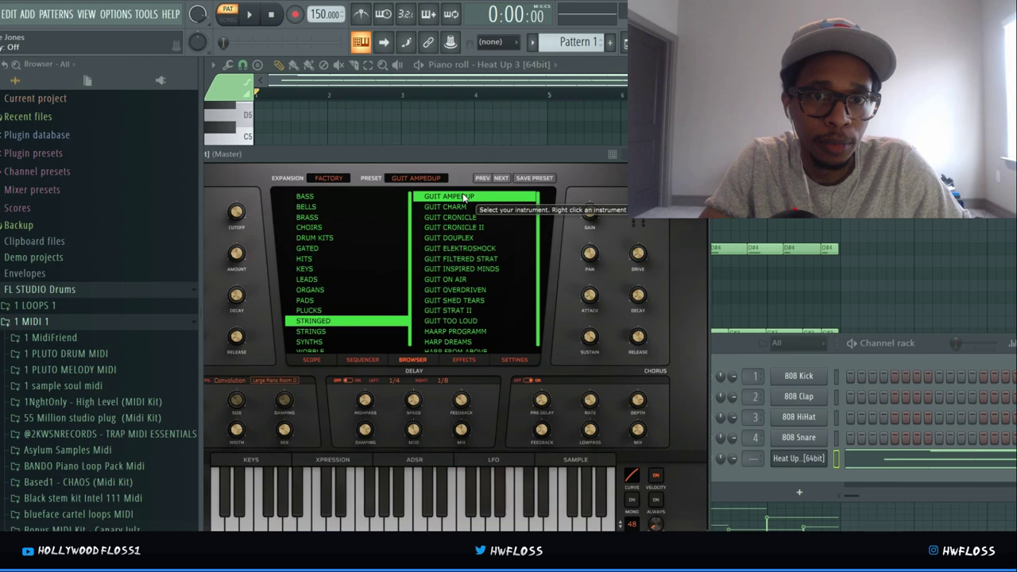
pyautogui.click(443, 494)
pyautogui.press('space')
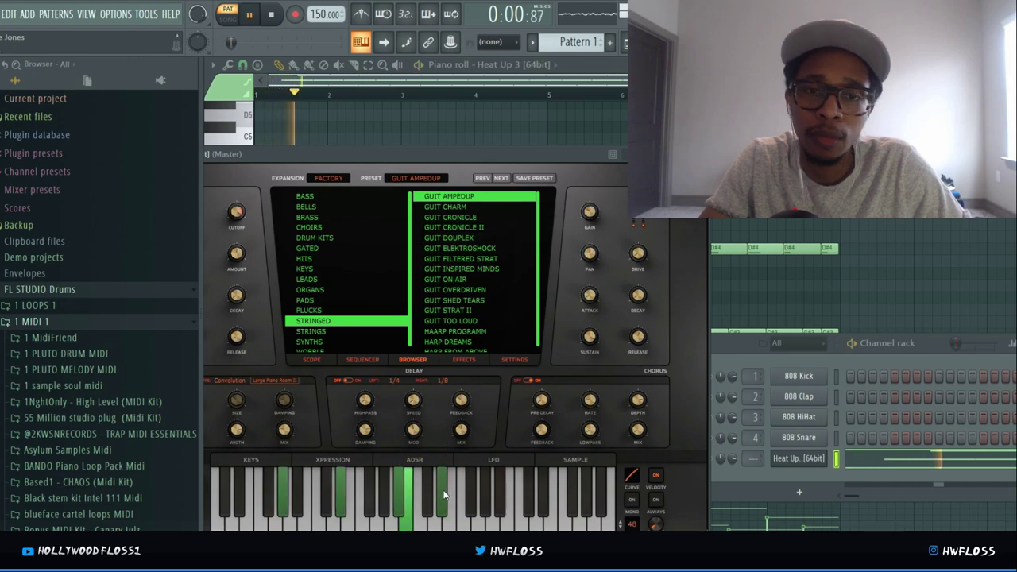
pyautogui.press('space')
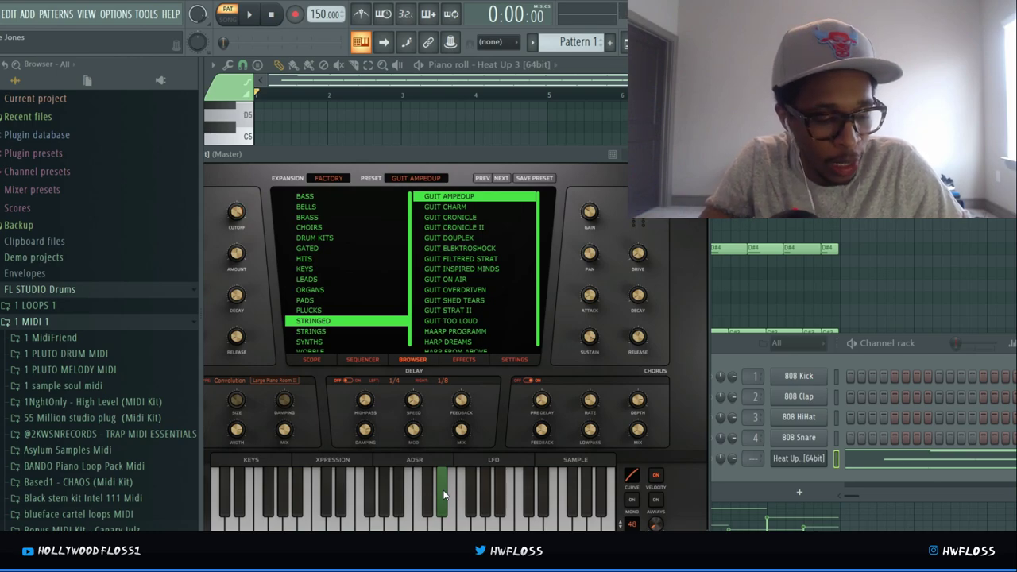
# - Load the GUIT CRONICLE stringed preset and audition it with a single note and Pattern 1
pyautogui.click(460, 218)
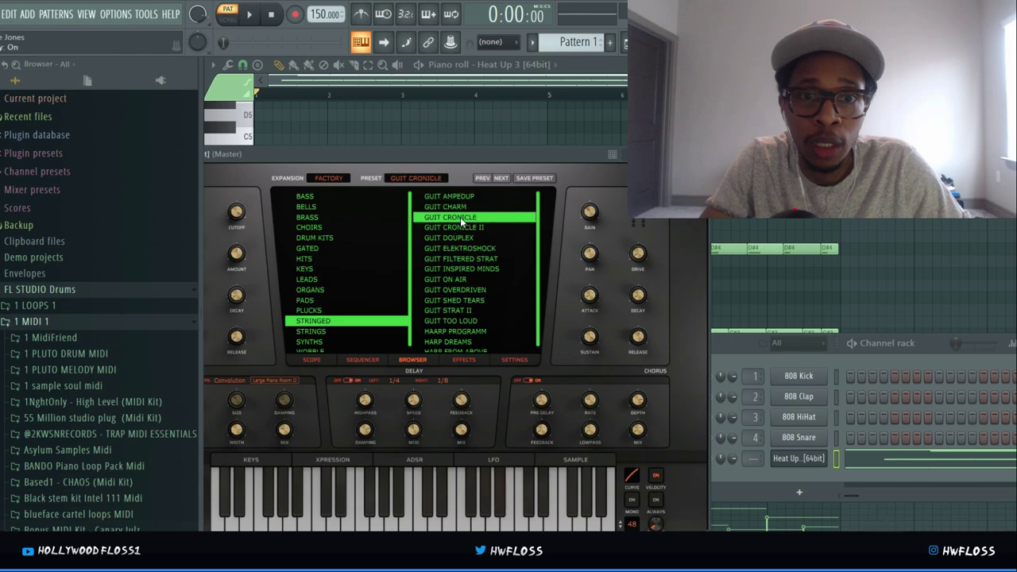
pyautogui.click(439, 497)
pyautogui.press('space')
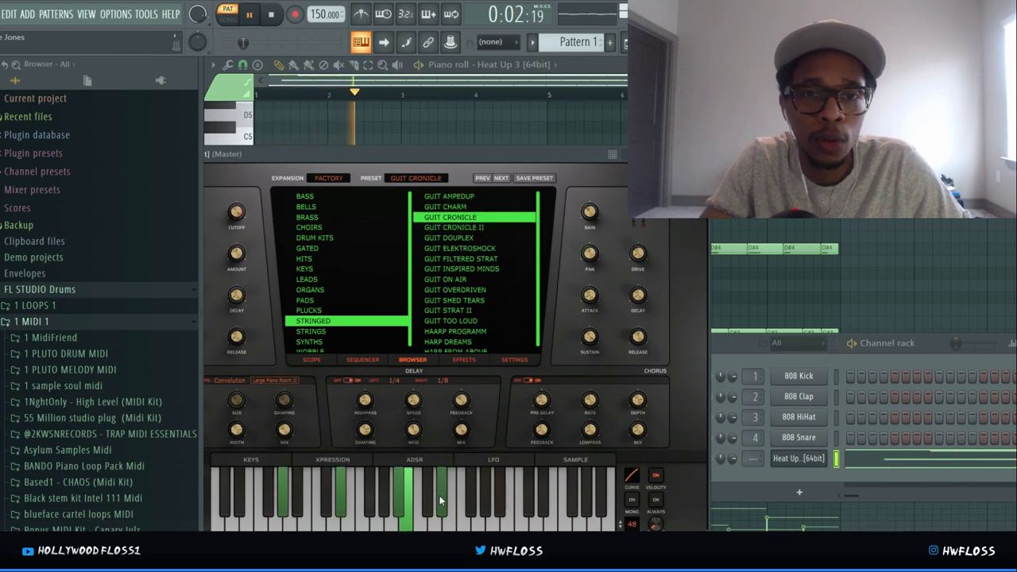
pyautogui.press('space')
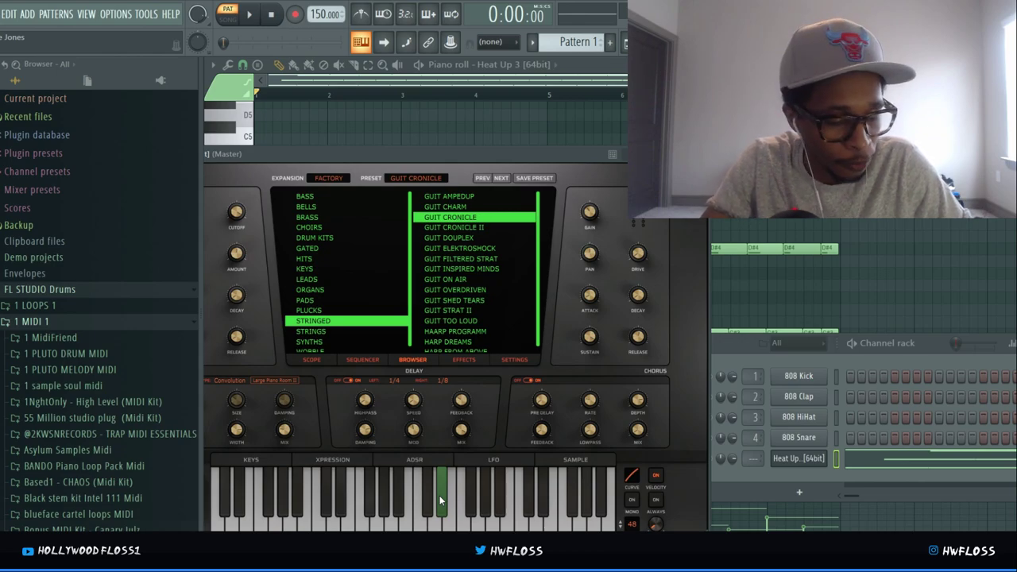
# - Load the DEEP DOWN preset from the STRINGS category and audition it with a few notes and Pattern 1
pyautogui.click(323, 332)
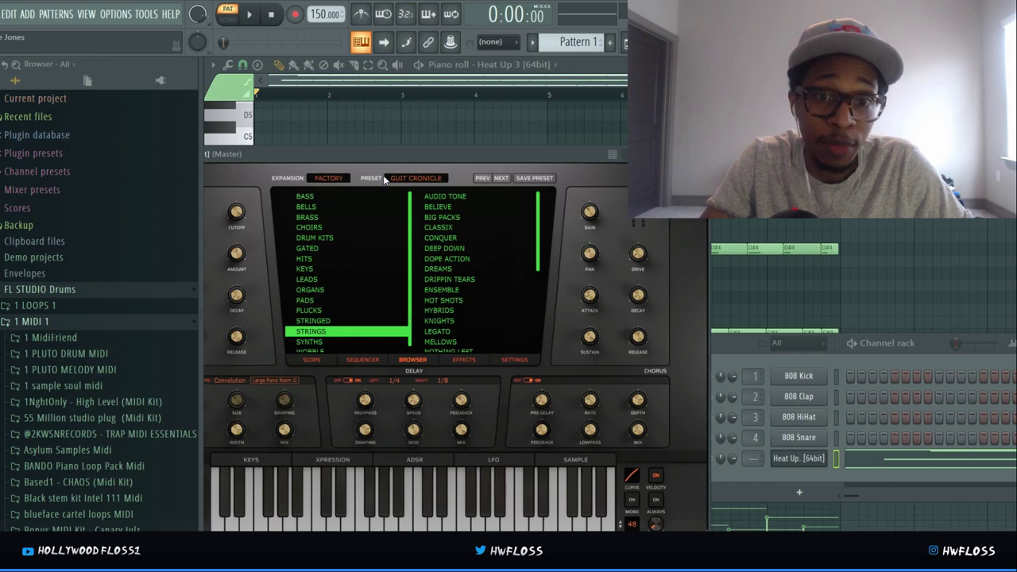
pyautogui.click(447, 248)
pyautogui.moveTo(436, 488); pyautogui.dragTo(429, 505)
pyautogui.press('space')
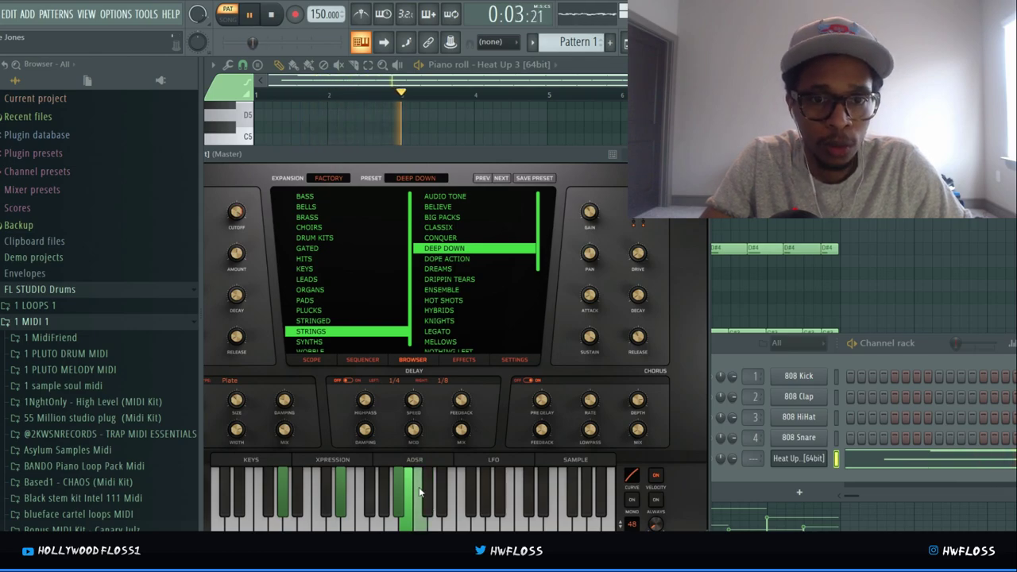
pyautogui.click(252, 21)
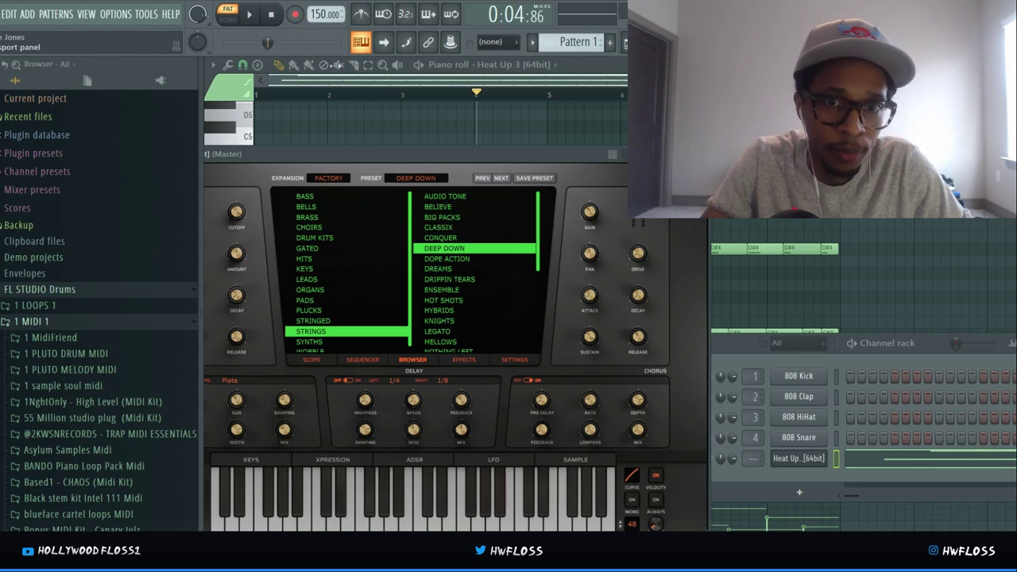
# - Load the DRIPPIN TEARS strings preset and audition it with a single note and Pattern 1
pyautogui.click(449, 279)
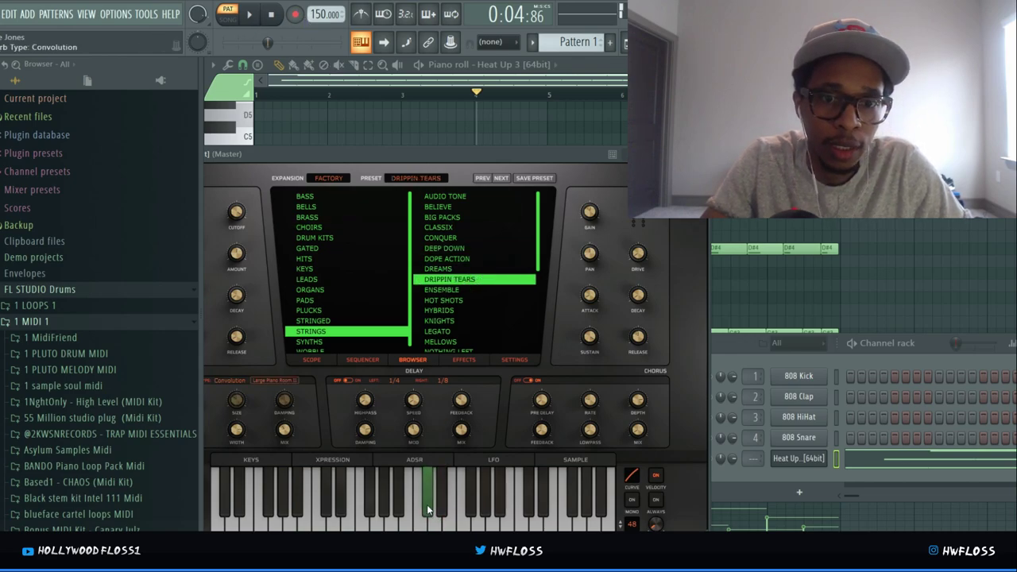
pyautogui.press('space')
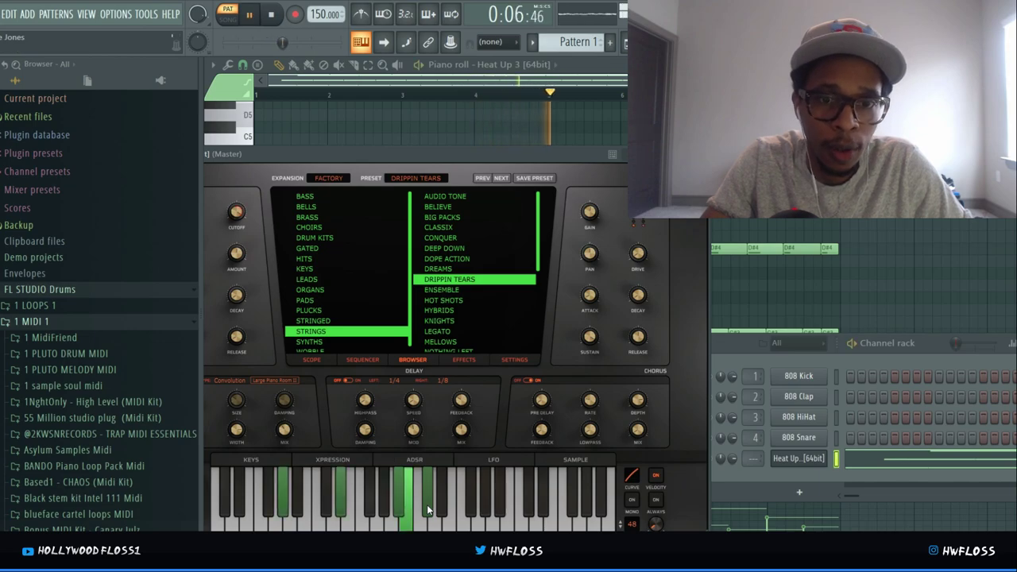
pyautogui.press('space')
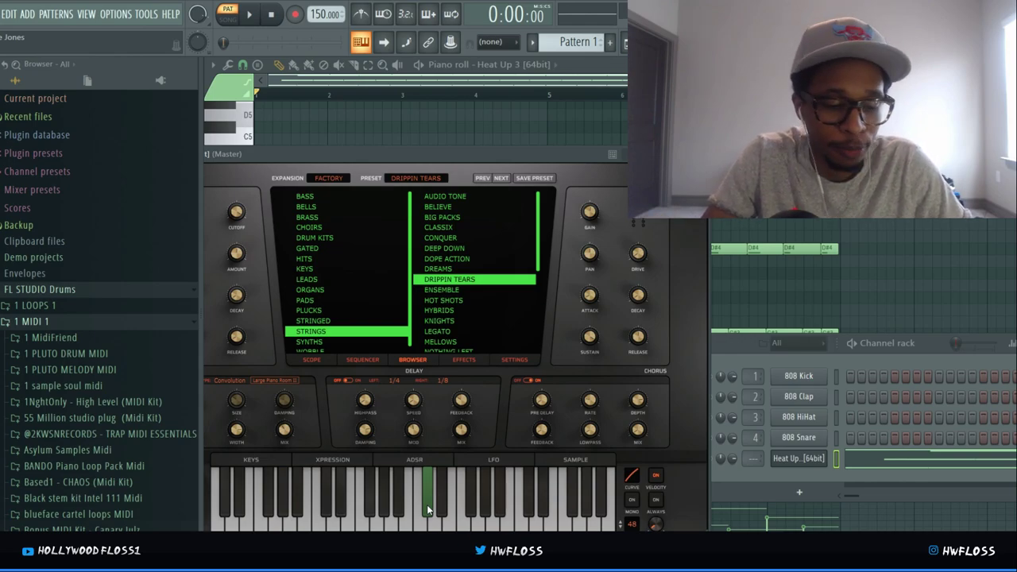
# - Load the SCARFACE strings preset and audition it with a single note
pyautogui.scroll(-5, 523, 300)
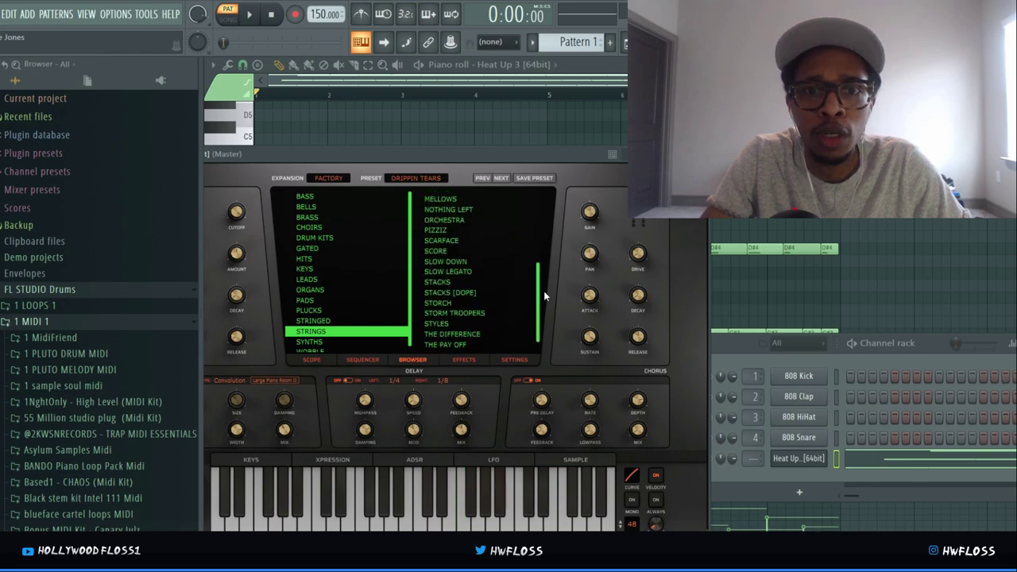
pyautogui.click(444, 221)
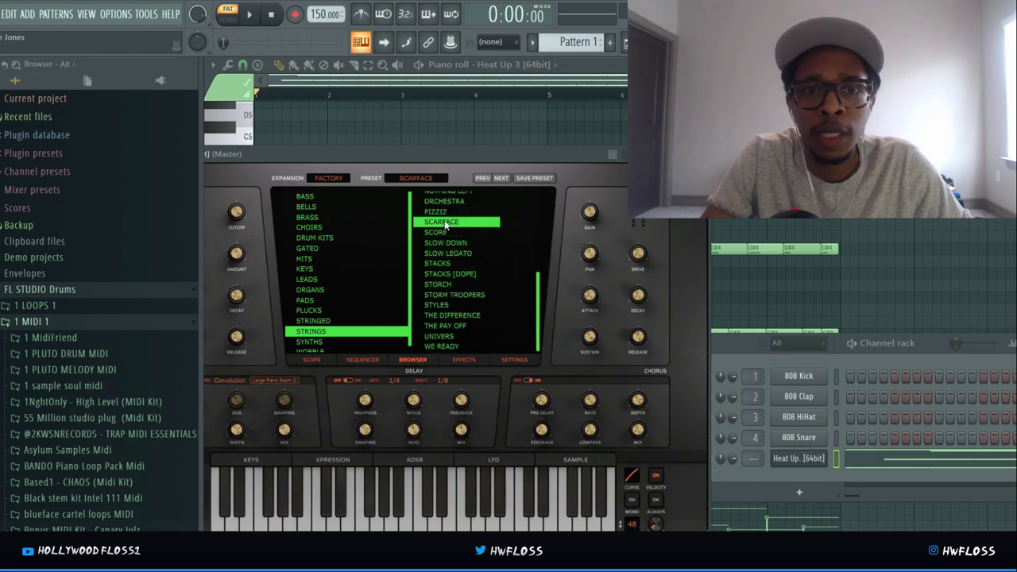
pyautogui.click(433, 497)
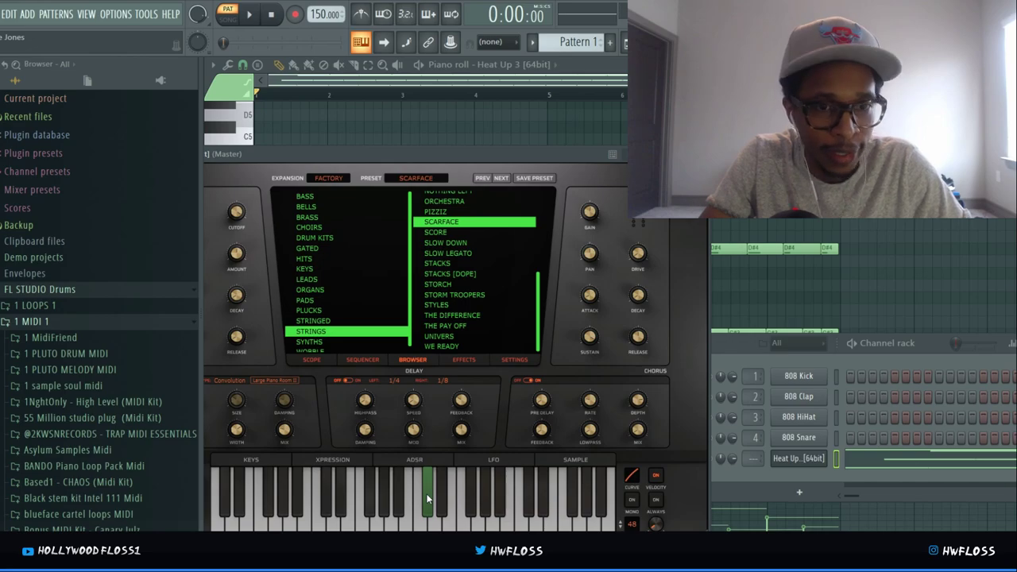
# - Load the DARK MATTER FX preset from the SYNTHS category and audition it with a single note and Pattern 1
pyautogui.click(322, 345)
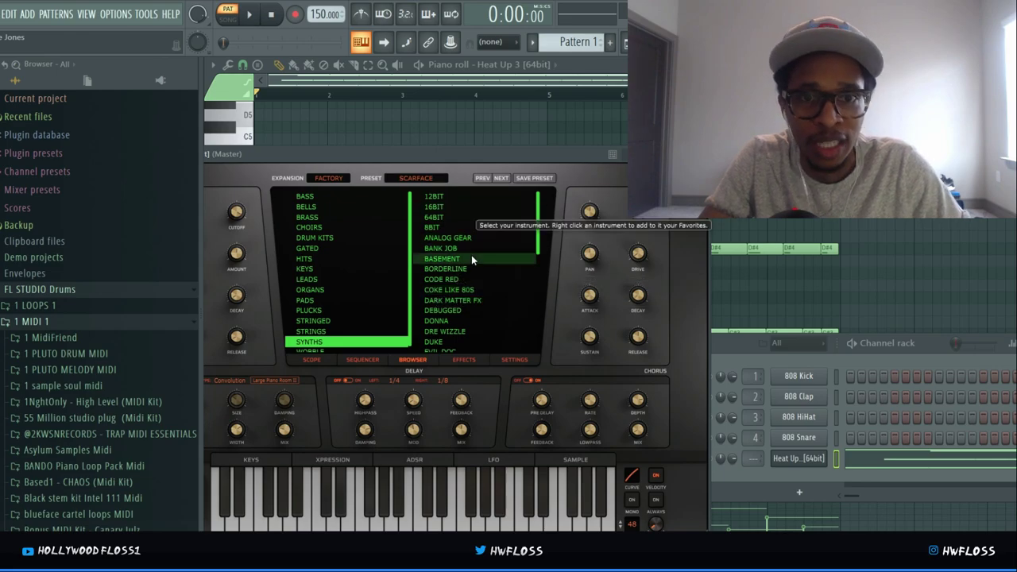
pyautogui.click(474, 301)
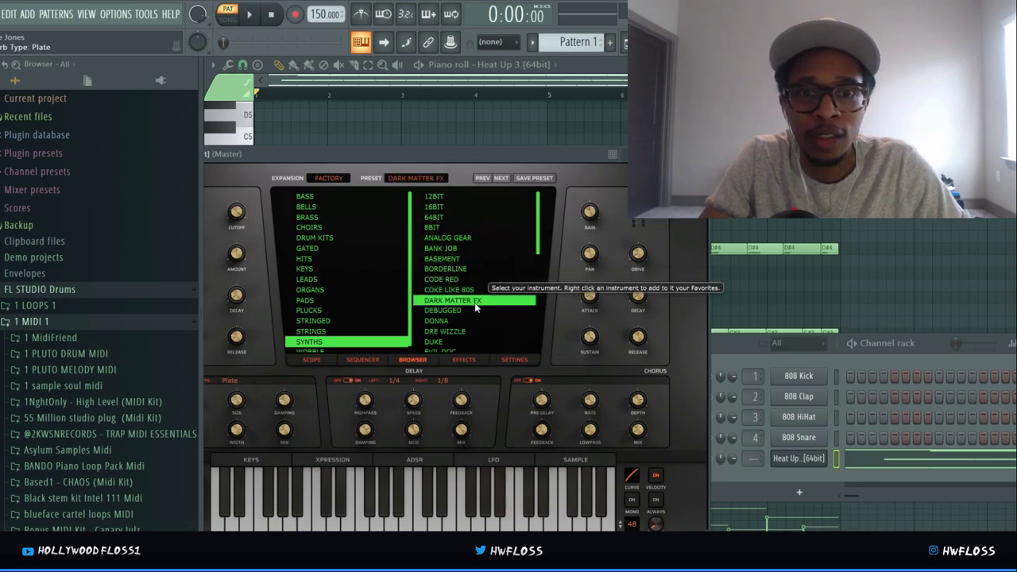
pyautogui.click(440, 509)
pyautogui.press('space')
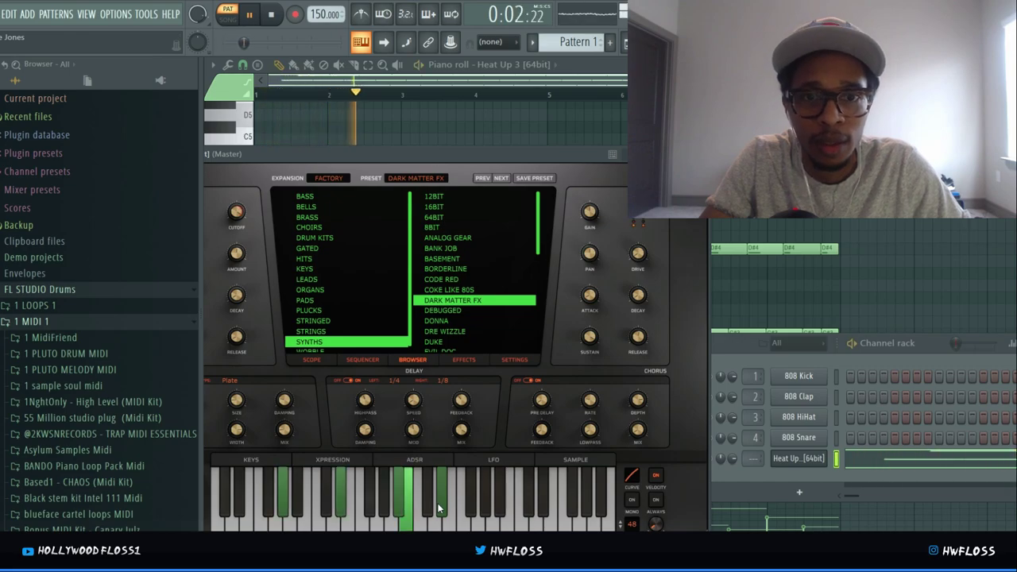
pyautogui.press('space')
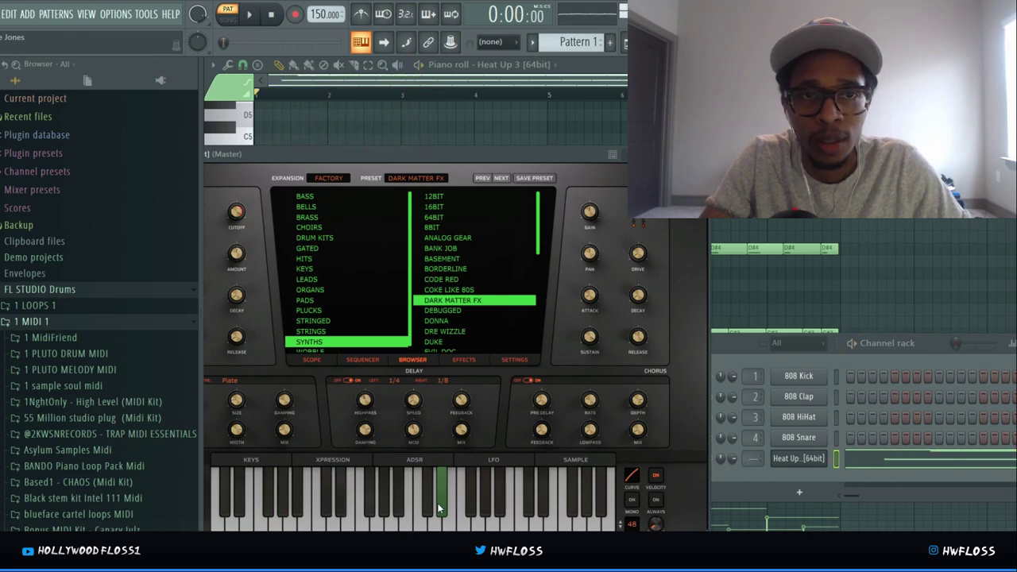
# - Load the DRE WIZZLE synth preset and audition it with a single note and Pattern 1
pyautogui.click(454, 332)
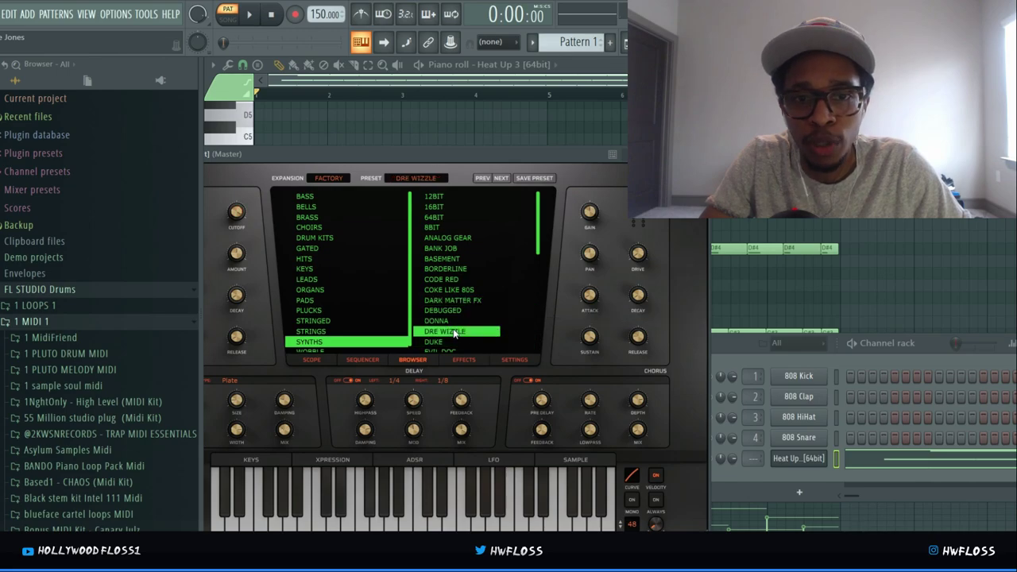
pyautogui.click(439, 495)
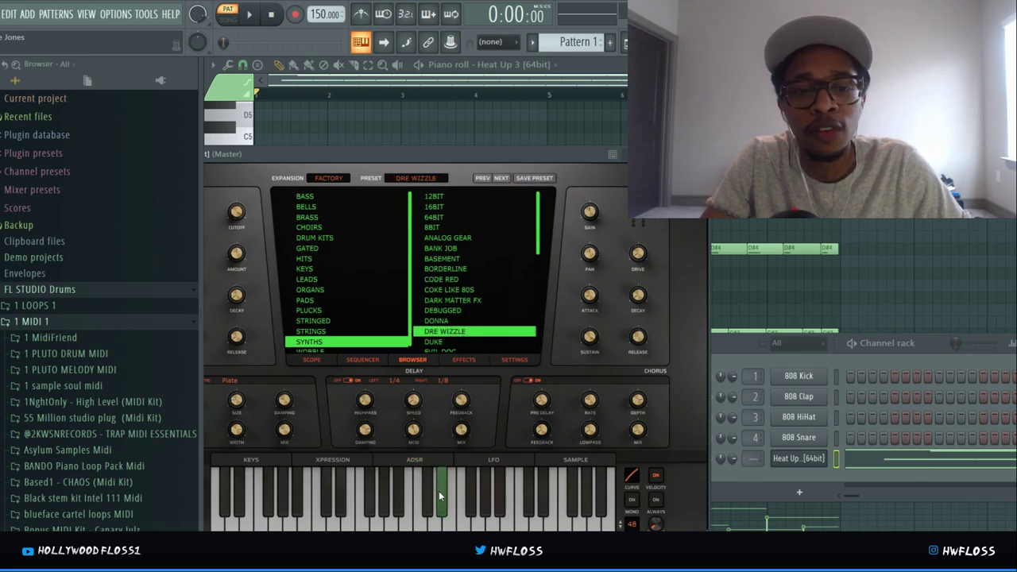
pyautogui.press('space')
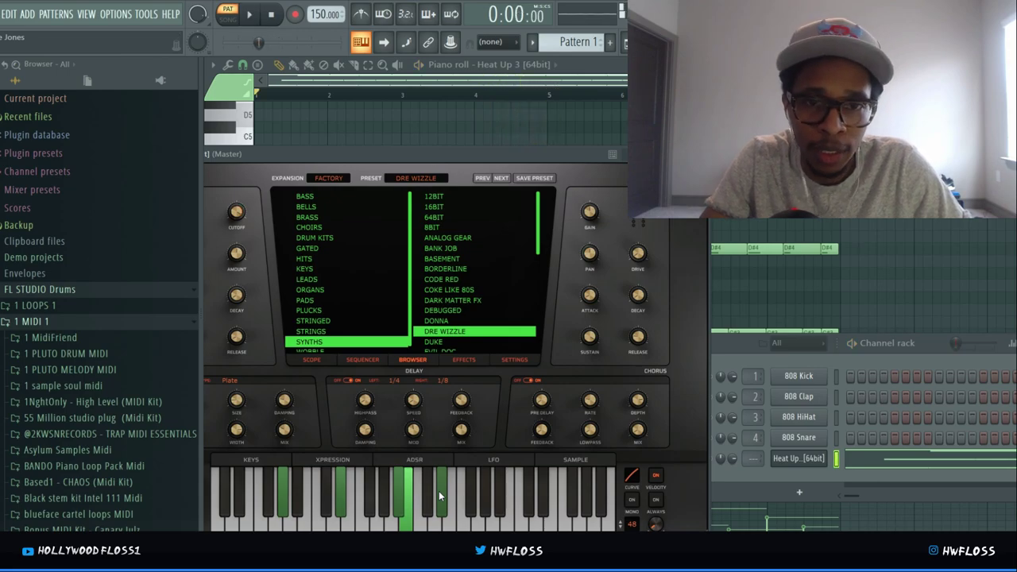
pyautogui.press('space')
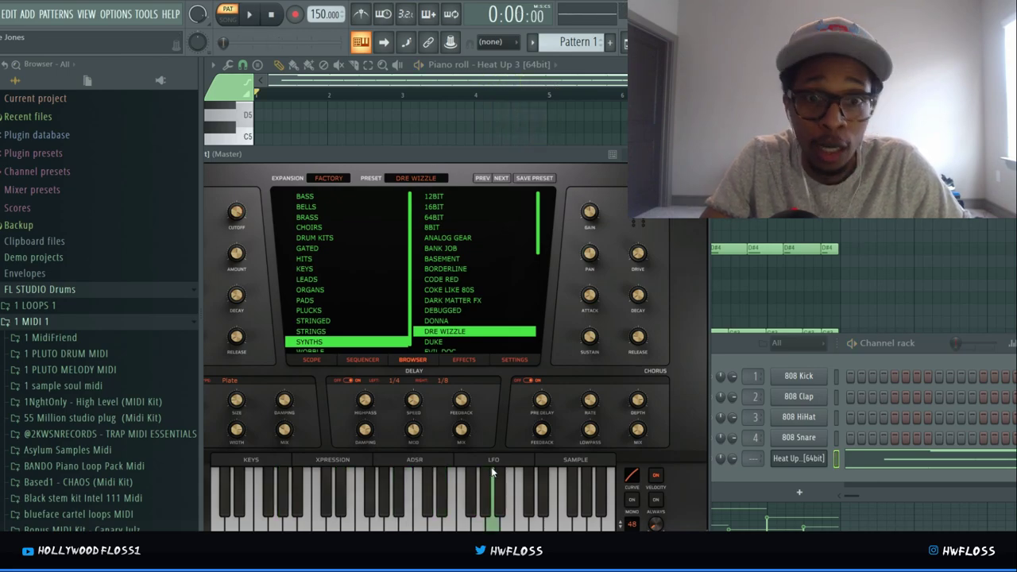
# - Load the SIMPLE WHISTLE synth preset and audition it with a single note and Pattern 1
pyautogui.moveTo(540, 235); pyautogui.dragTo(546, 310)
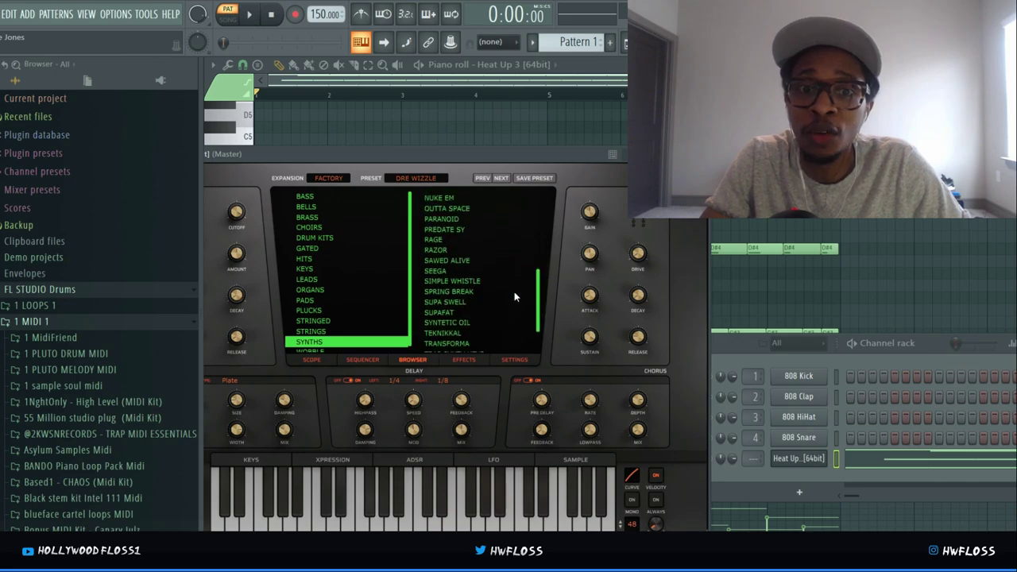
pyautogui.click(468, 281)
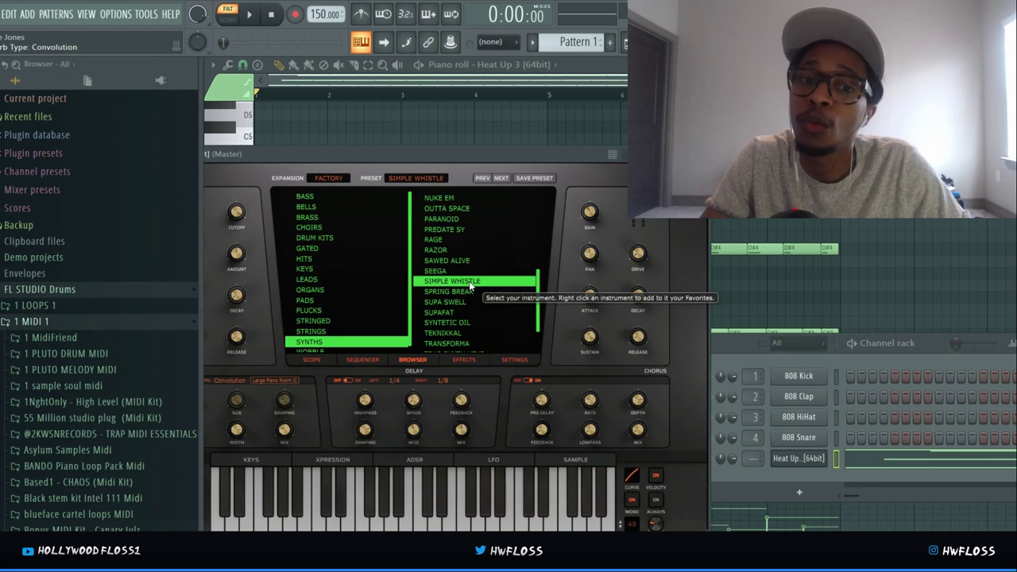
pyautogui.press('space')
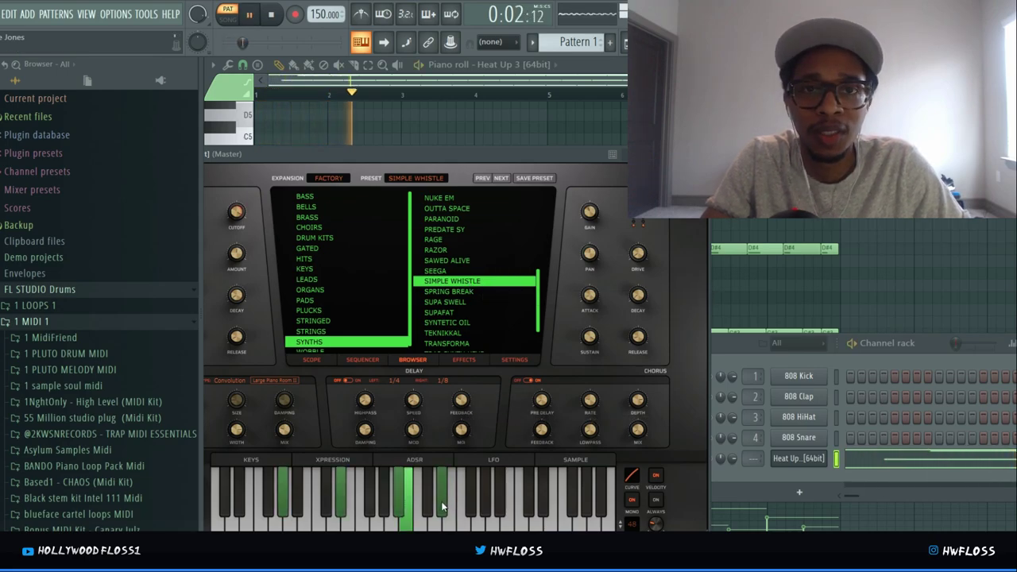
pyautogui.press('space')
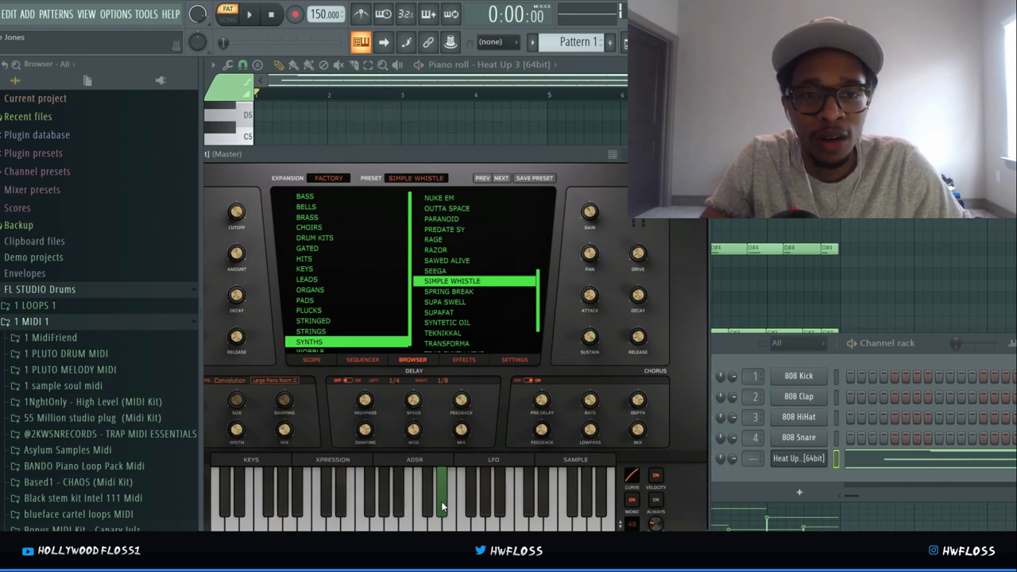
# - Load the SKRILL preset from the WOBBLE category and audition it with a single note
pyautogui.scroll(-1, 366, 334)
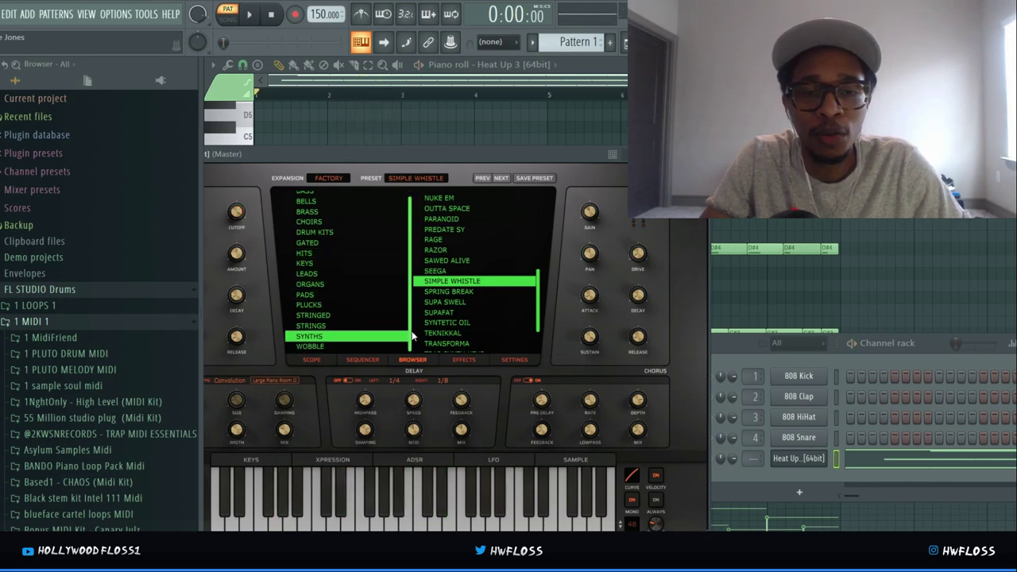
pyautogui.click(315, 348)
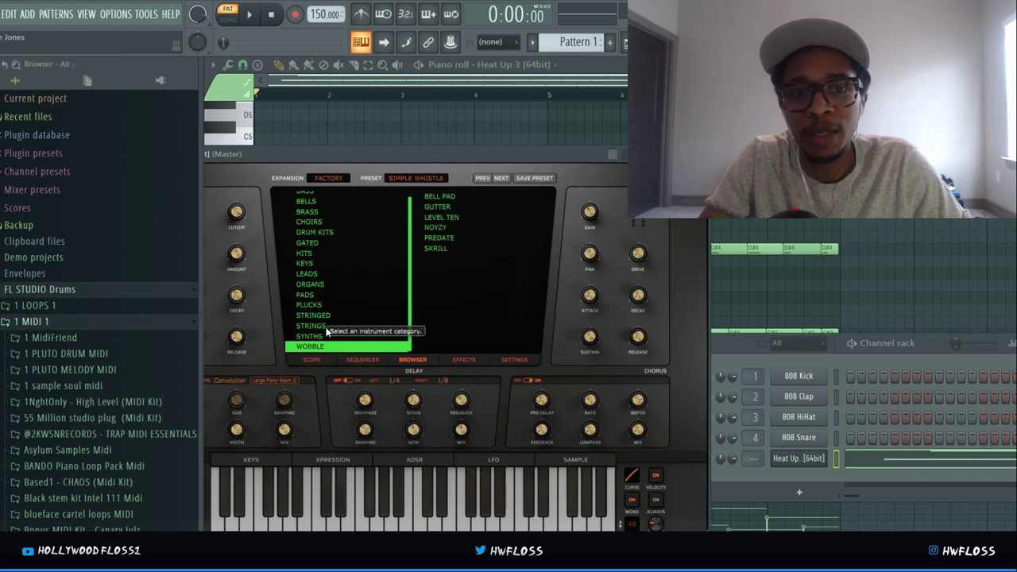
pyautogui.click(432, 247)
pyautogui.click(442, 499)
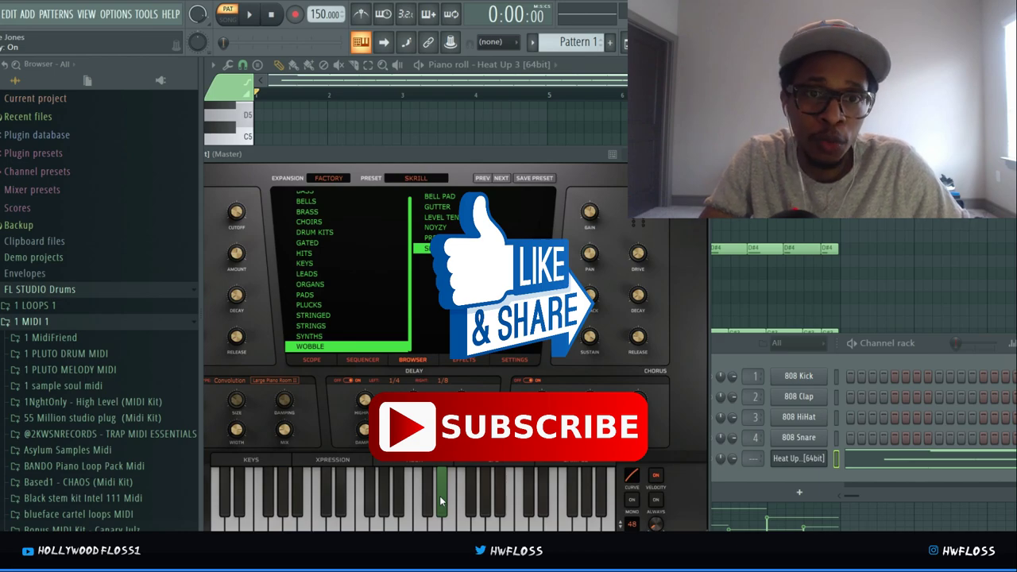
# - Open the overview of the plugin's available expansions
pyautogui.click(325, 179)
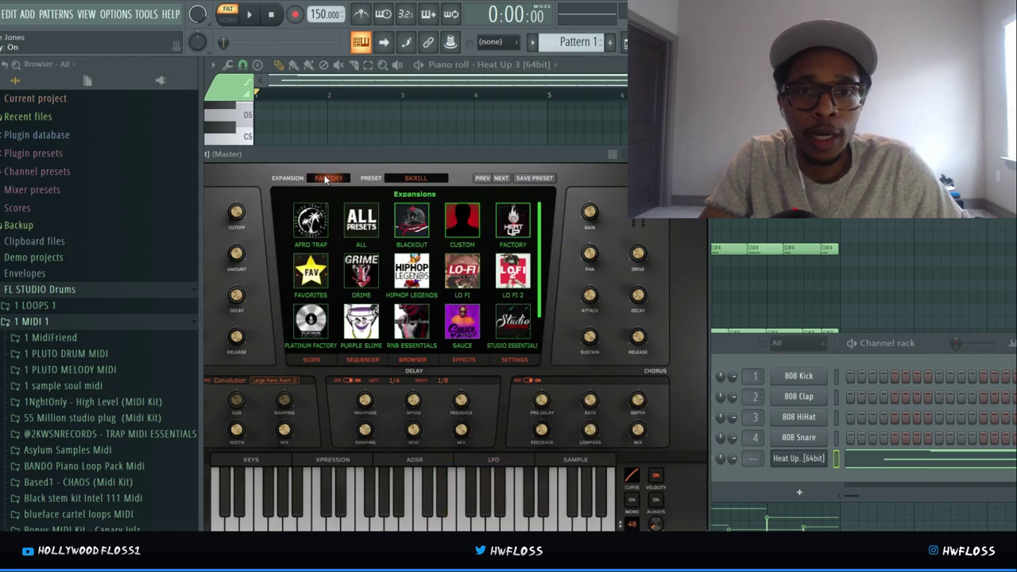